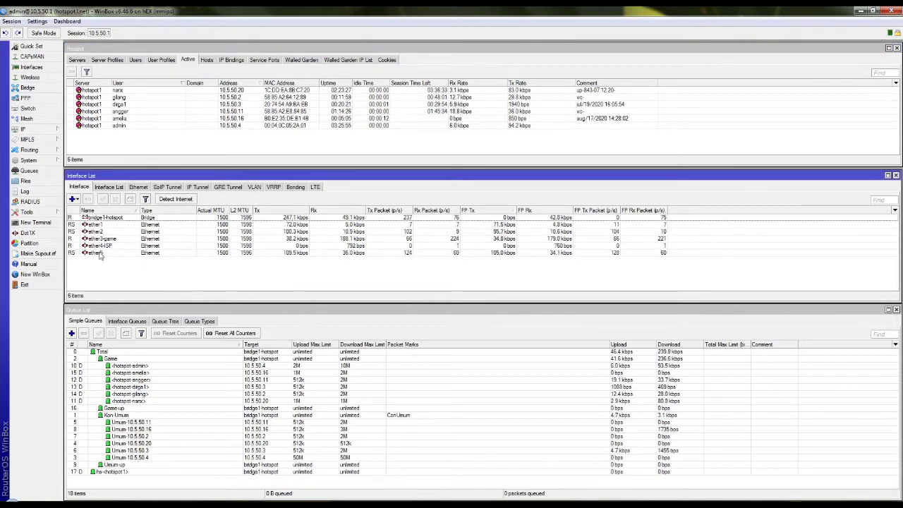
- Examine the ether3-game and ether4-ISP Ethernet interfaces and compare their traffic in the interface list
{"action": "left_click_drag", "start_coordinate": [195, 184], "coordinate": [224, 137]}
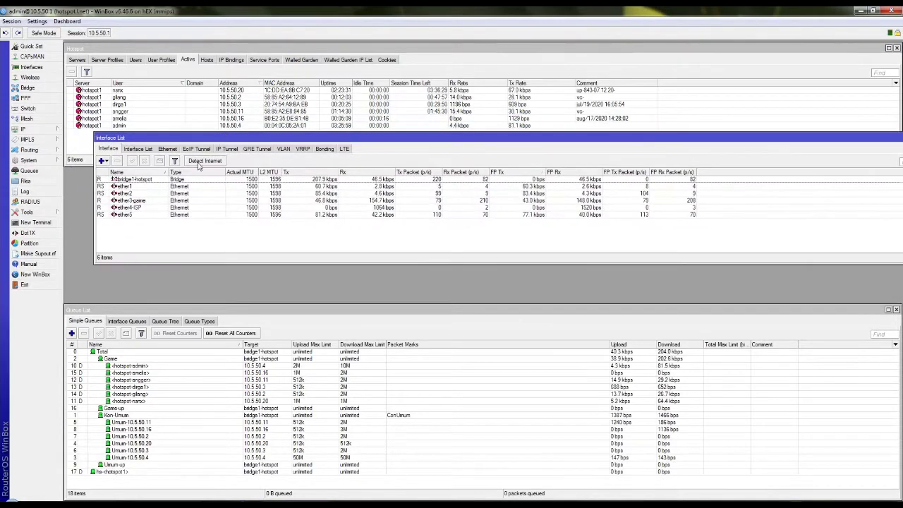
{"action": "left_click", "coordinate": [158, 202]}
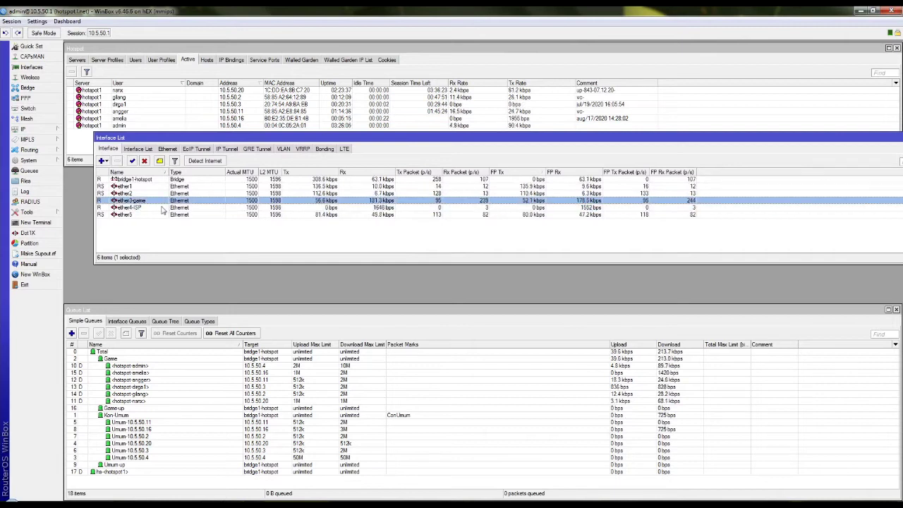
{"action": "left_click", "coordinate": [157, 209]}
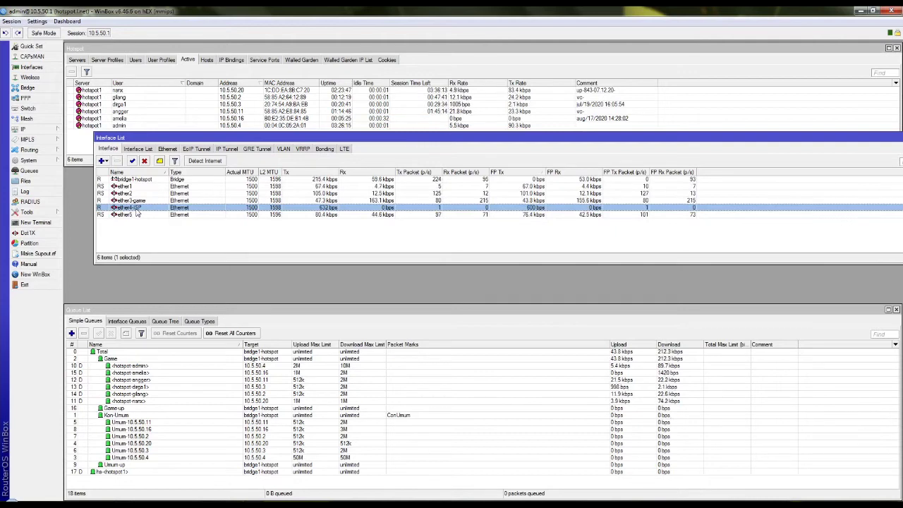
{"action": "left_click", "coordinate": [136, 230]}
{"action": "left_click", "coordinate": [138, 209]}
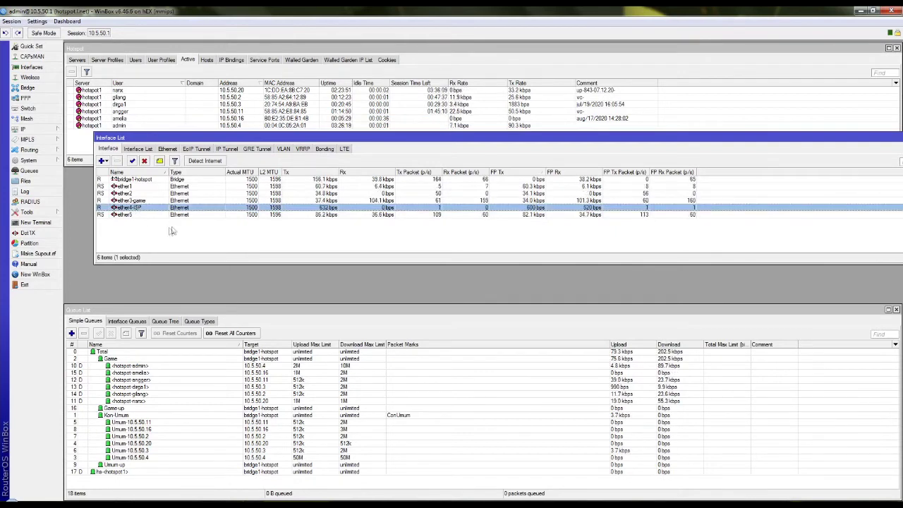
{"action": "left_click", "coordinate": [140, 210], "text": "ctrl"}
{"action": "left_click", "coordinate": [139, 208]}
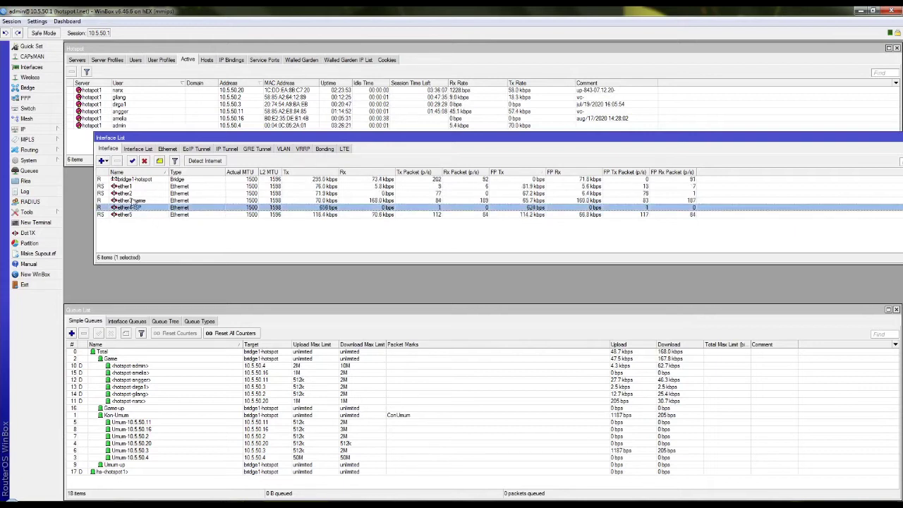
{"action": "left_click", "coordinate": [137, 202]}
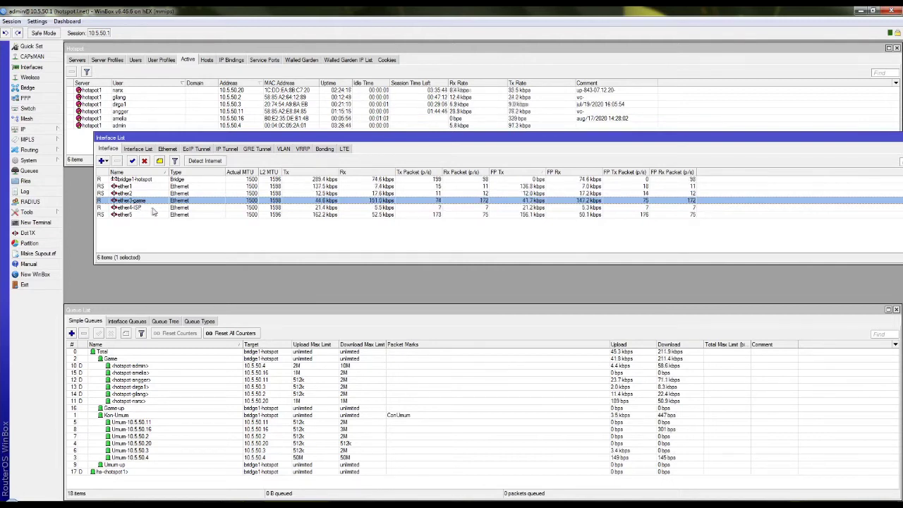
{"action": "left_click", "coordinate": [148, 209]}
{"action": "left_click", "coordinate": [237, 247]}
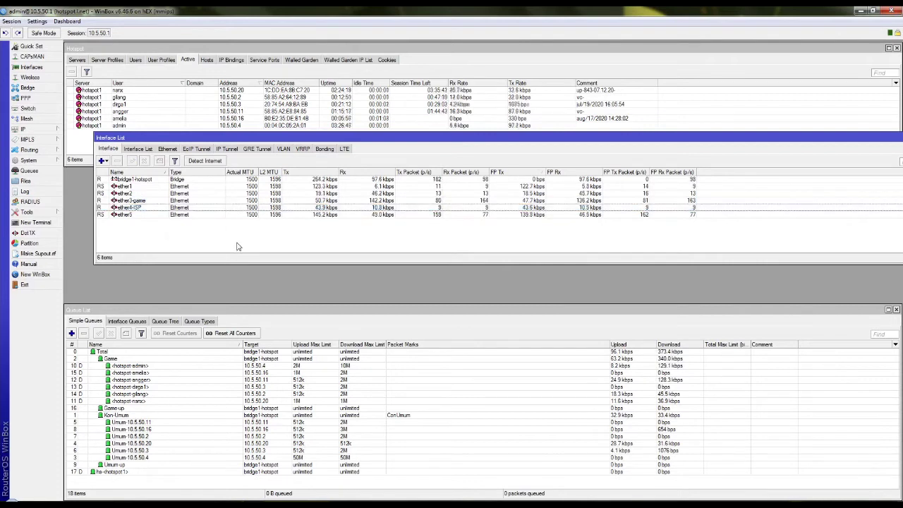
{"action": "left_click", "coordinate": [139, 210]}
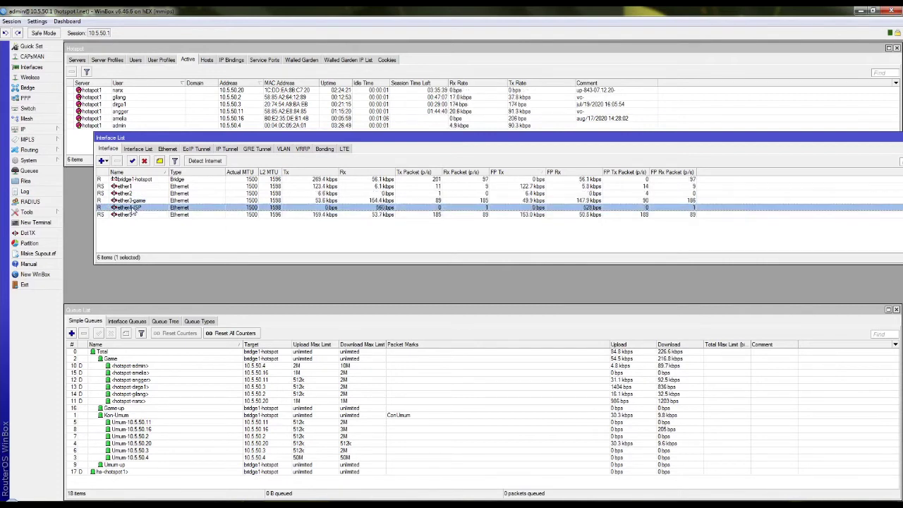
{"action": "left_click", "coordinate": [147, 202]}
{"action": "left_click", "coordinate": [145, 208]}
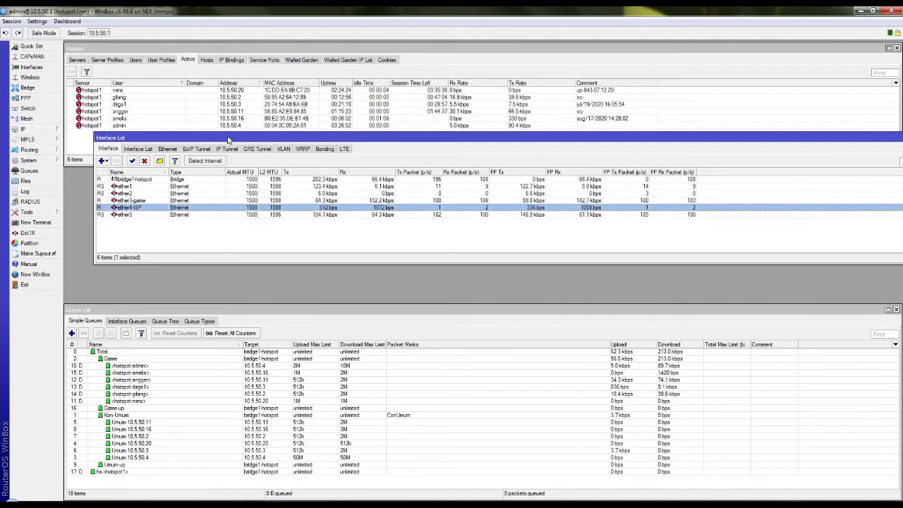
{"action": "left_click", "coordinate": [150, 202]}
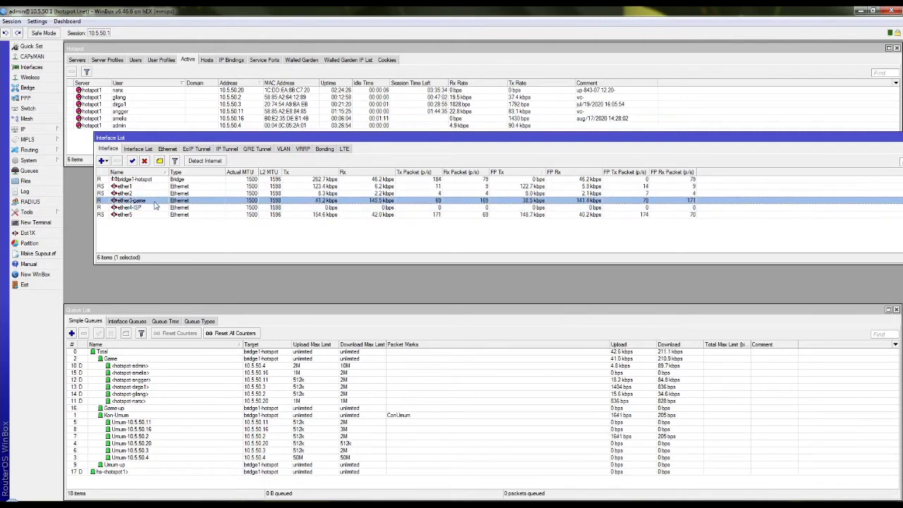
{"action": "left_click", "coordinate": [151, 207]}
{"action": "left_click", "coordinate": [149, 202]}
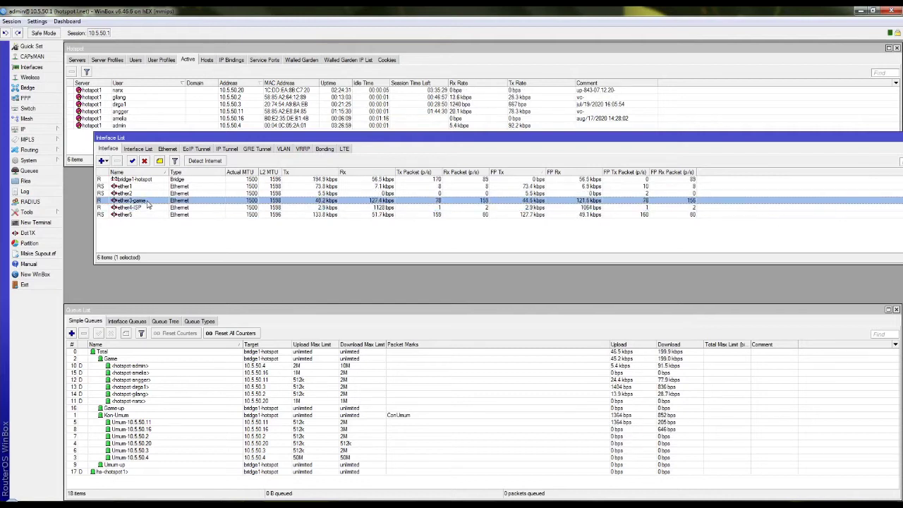
{"action": "left_click", "coordinate": [149, 208]}
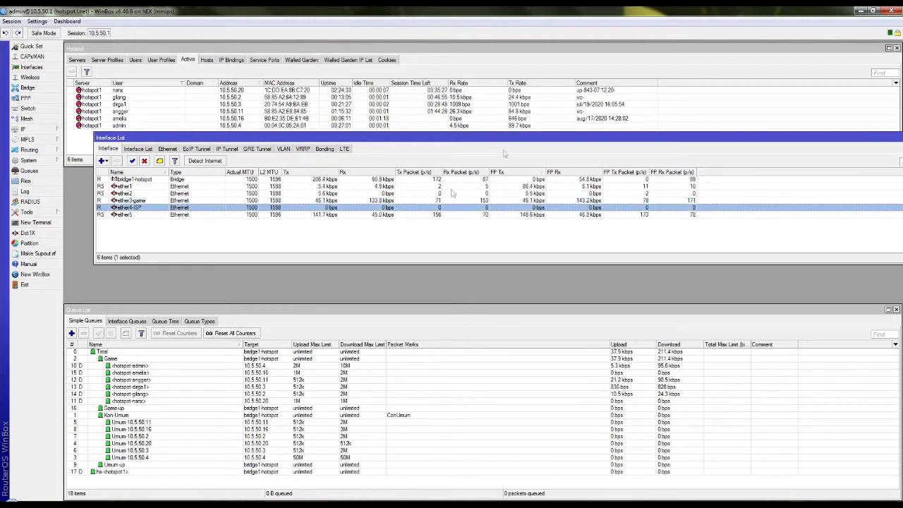
{"action": "left_click_drag", "start_coordinate": [508, 137], "coordinate": [489, 169]}
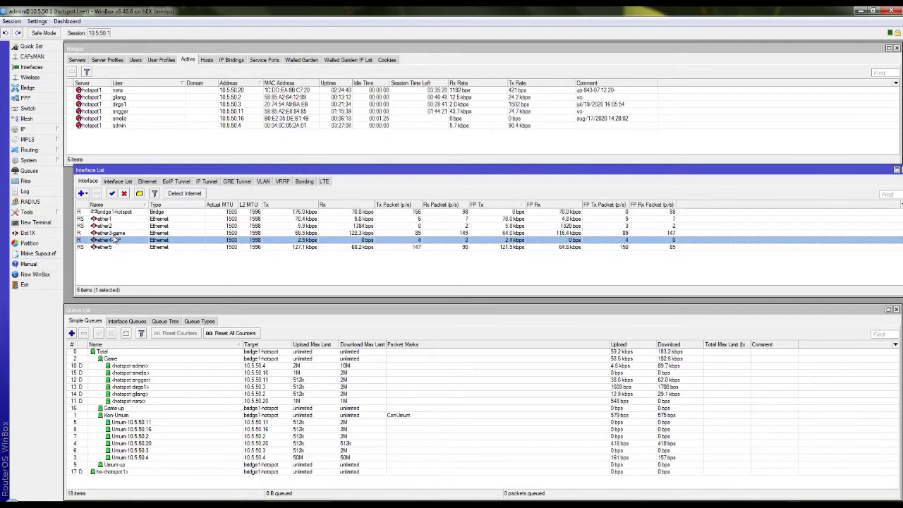
{"action": "left_click", "coordinate": [114, 233]}
{"action": "left_click", "coordinate": [115, 241]}
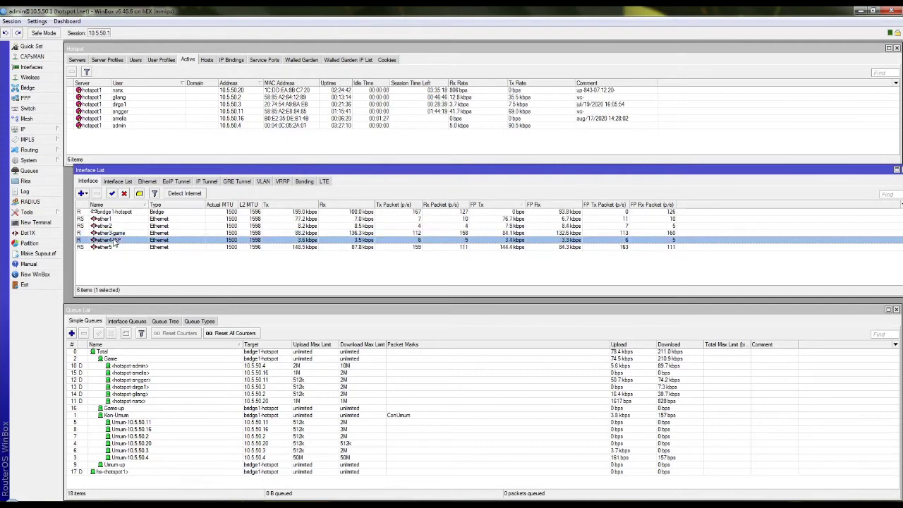
- Locate bridge1-hotspot among the interfaces and examine its entry in the router's bridge list
{"action": "left_click", "coordinate": [115, 213]}
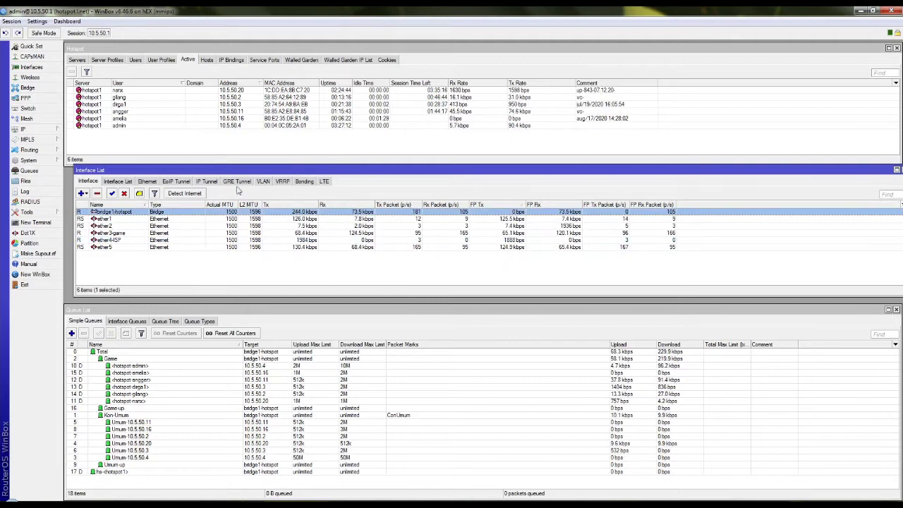
{"action": "left_click_drag", "start_coordinate": [389, 171], "coordinate": [422, 145]}
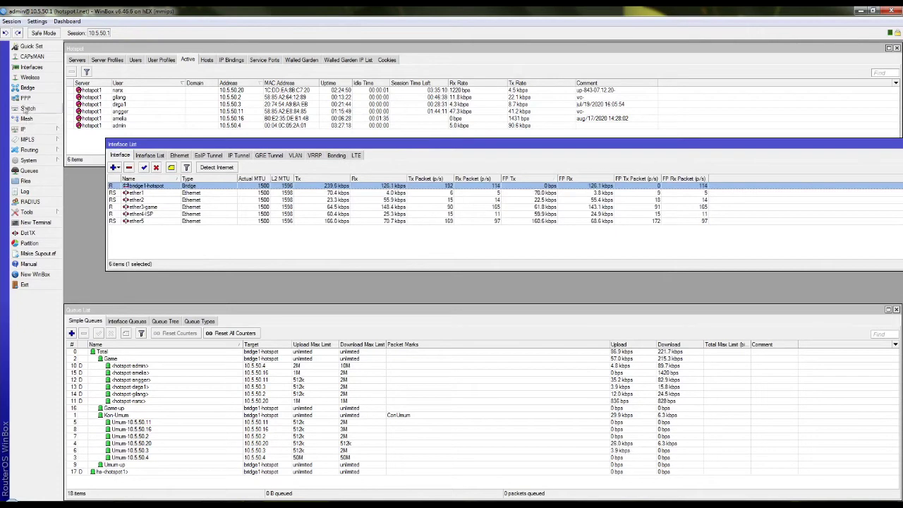
{"action": "left_click", "coordinate": [28, 88]}
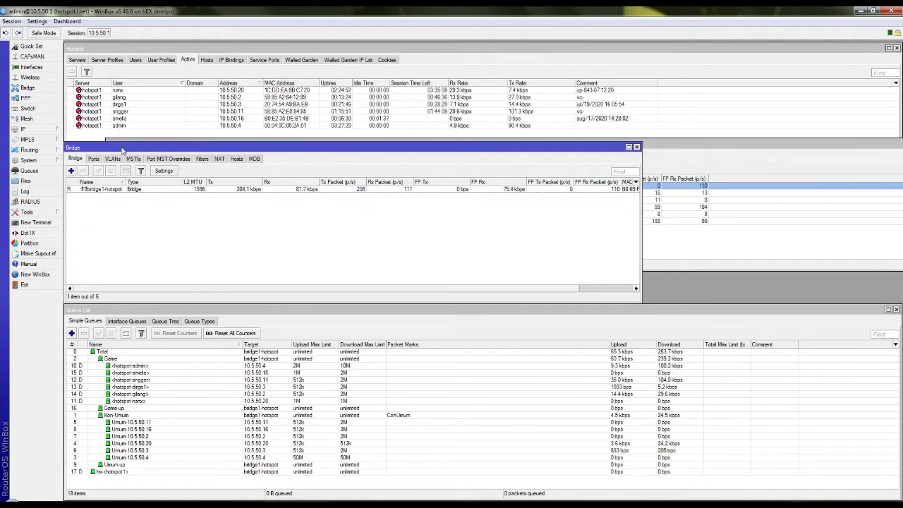
{"action": "left_click_drag", "start_coordinate": [119, 147], "coordinate": [189, 151]}
{"action": "left_click", "coordinate": [182, 193]}
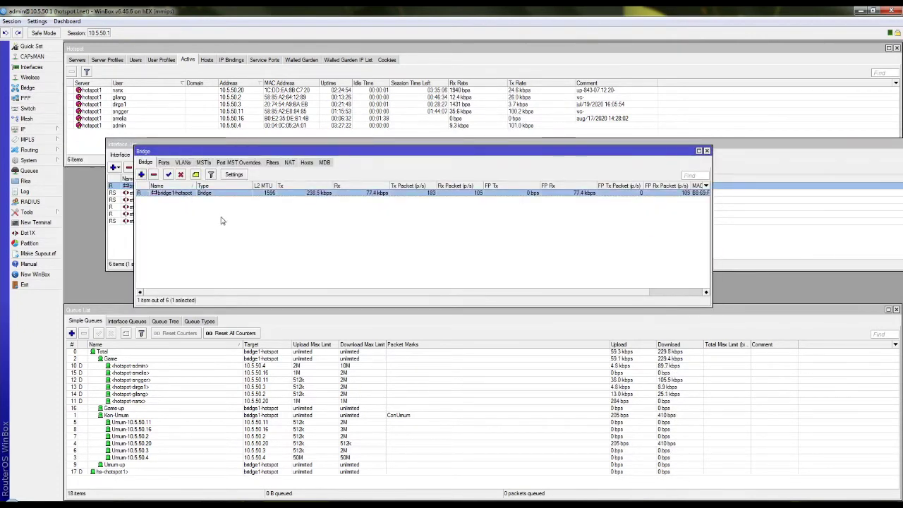
{"action": "left_click", "coordinate": [243, 211]}
{"action": "left_click", "coordinate": [213, 194]}
{"action": "left_click_drag", "start_coordinate": [174, 151], "coordinate": [192, 249]}
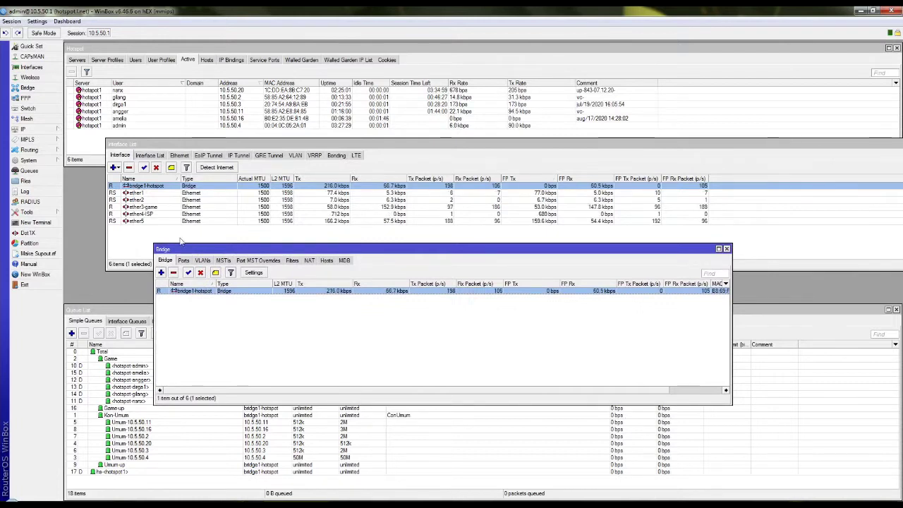
- Examine the ether1, ether2 and ether5 port assignments of bridge1-hotspot, and close the bridge configuration
{"action": "left_click", "coordinate": [185, 260]}
{"action": "left_click", "coordinate": [205, 290]}
{"action": "left_click", "coordinate": [210, 297]}
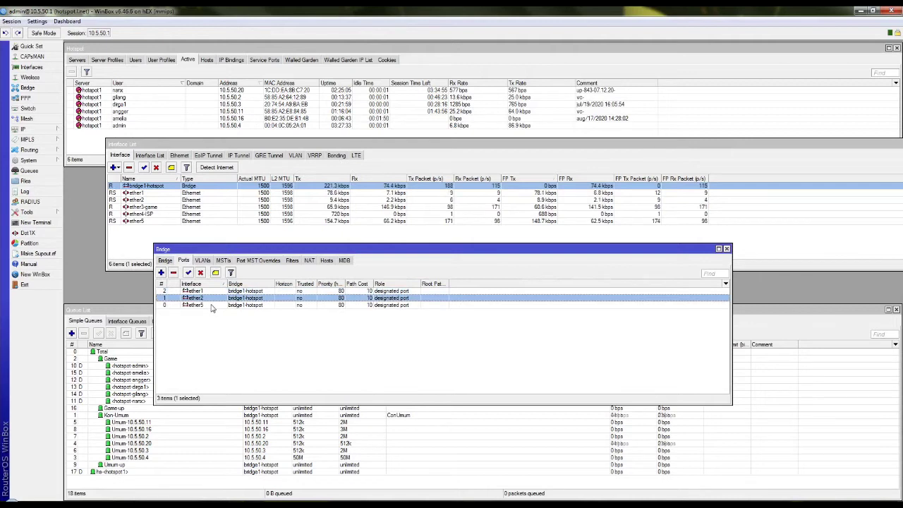
{"action": "left_click", "coordinate": [212, 306]}
{"action": "left_click", "coordinate": [211, 322]}
{"action": "left_click", "coordinate": [209, 306]}
{"action": "key", "text": "Up"}
{"action": "key", "text": "Up"}
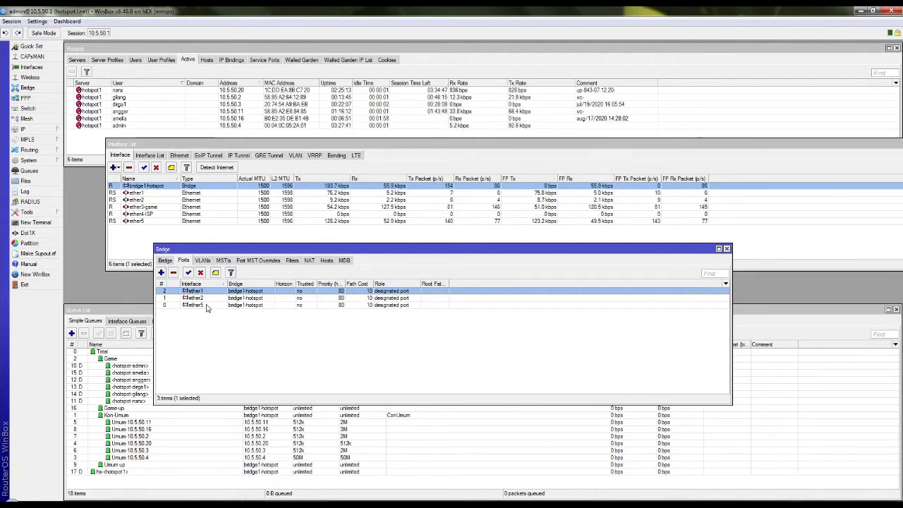
{"action": "left_click", "coordinate": [203, 305]}
{"action": "left_click", "coordinate": [203, 298]}
{"action": "left_click", "coordinate": [204, 291]}
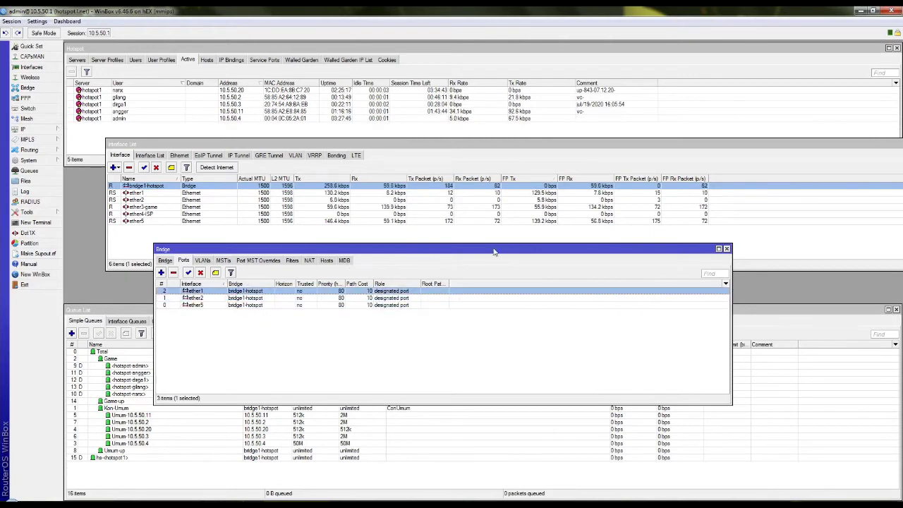
{"action": "left_click", "coordinate": [377, 356]}
{"action": "left_click", "coordinate": [376, 291]}
{"action": "left_click", "coordinate": [376, 299]}
{"action": "left_click", "coordinate": [376, 306]}
{"action": "left_click", "coordinate": [381, 292]}
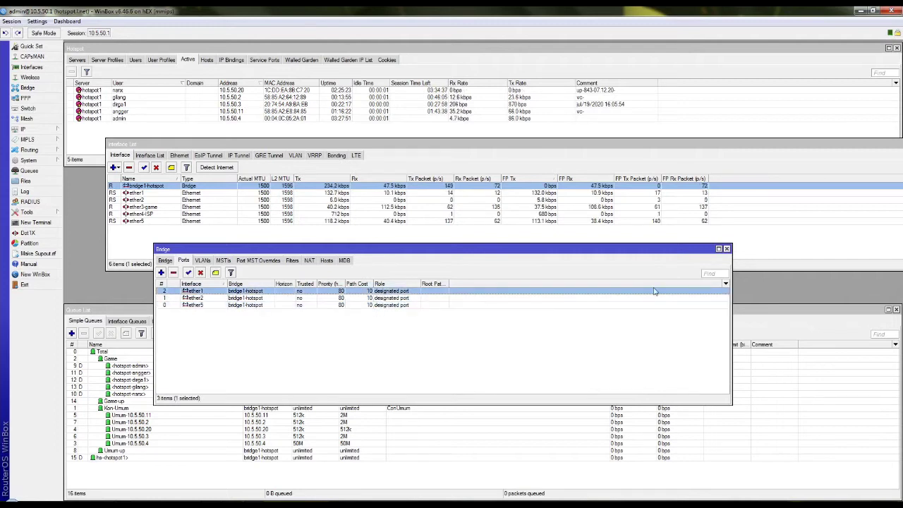
{"action": "left_click", "coordinate": [727, 248]}
{"action": "left_click_drag", "start_coordinate": [216, 140], "coordinate": [177, 170]}
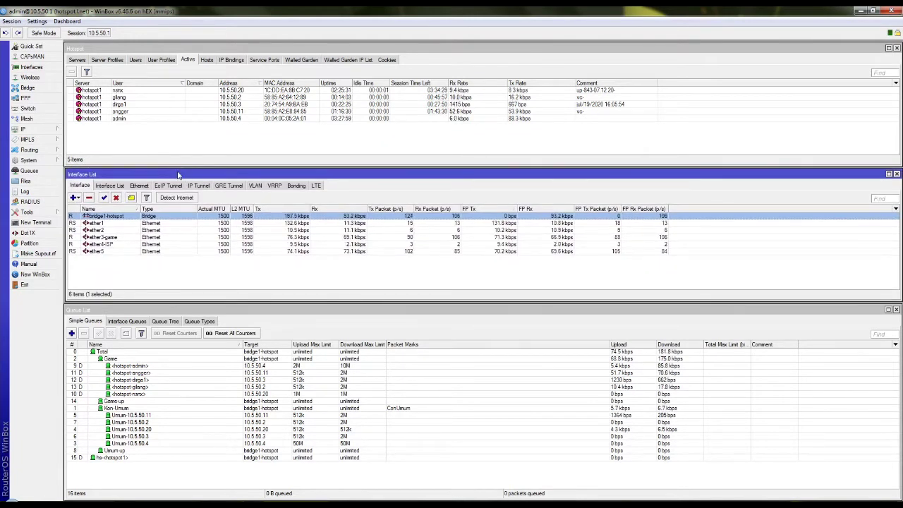
- Open the router's IP address list and compare the address entries for ether3-game and ether4-ISP
{"action": "left_click", "coordinate": [50, 130]}
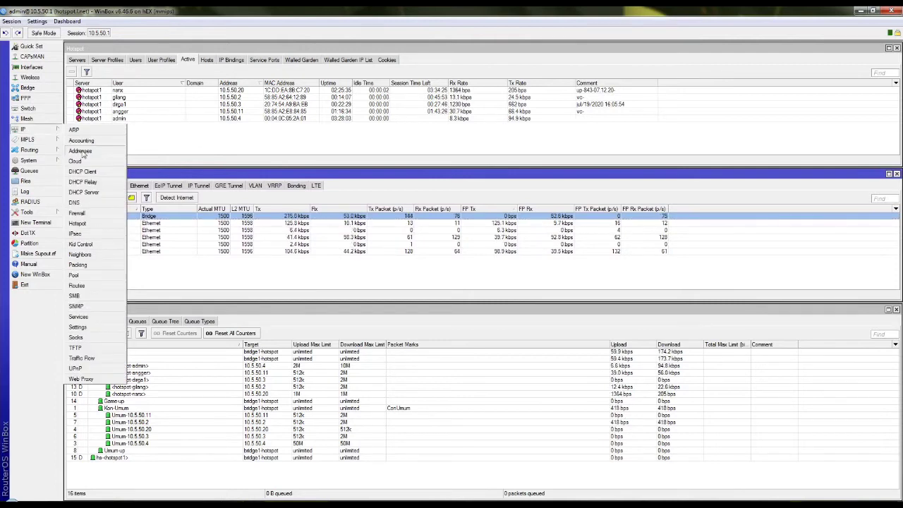
{"action": "left_click", "coordinate": [76, 151]}
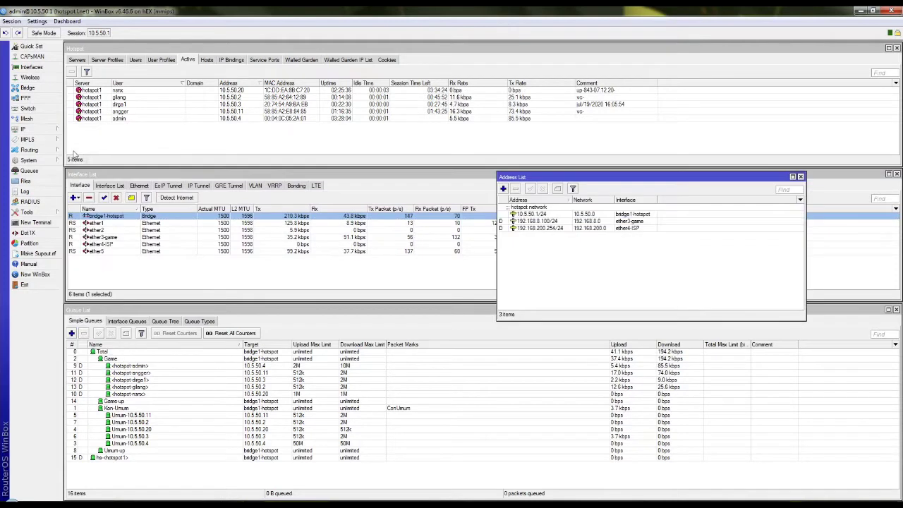
{"action": "left_click_drag", "start_coordinate": [565, 179], "coordinate": [448, 170]}
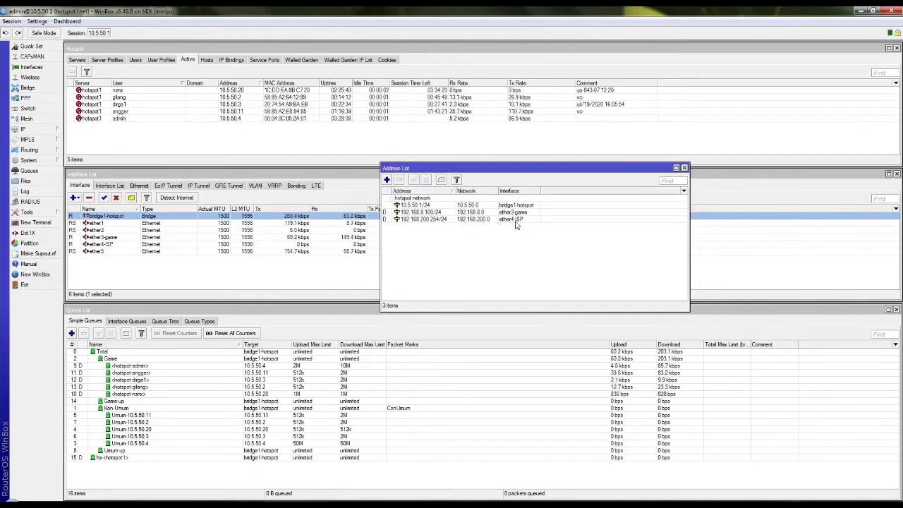
{"action": "left_click", "coordinate": [393, 219]}
{"action": "left_click", "coordinate": [392, 213]}
{"action": "left_click", "coordinate": [392, 219]}
{"action": "left_click", "coordinate": [391, 212]}
{"action": "left_click", "coordinate": [393, 220]}
{"action": "left_click", "coordinate": [389, 213]}
{"action": "left_click_drag", "start_coordinate": [381, 283], "coordinate": [345, 284]}
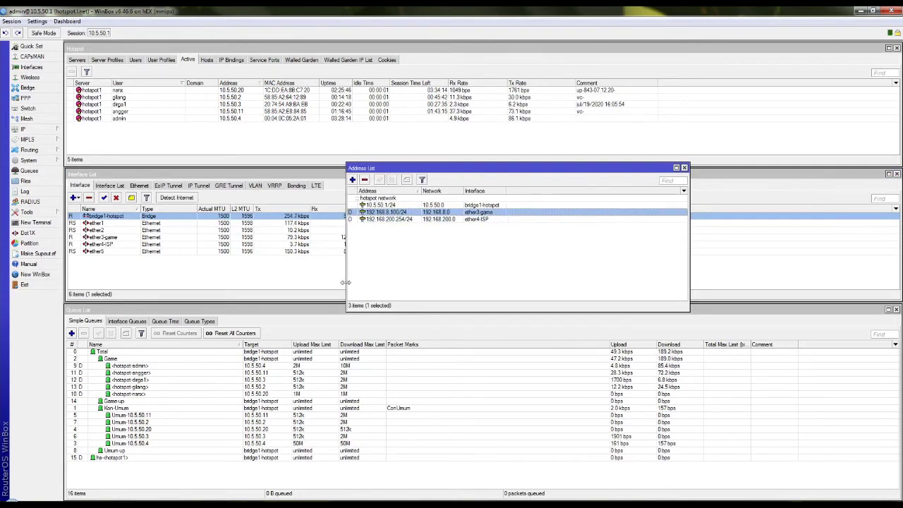
{"action": "left_click", "coordinate": [376, 220]}
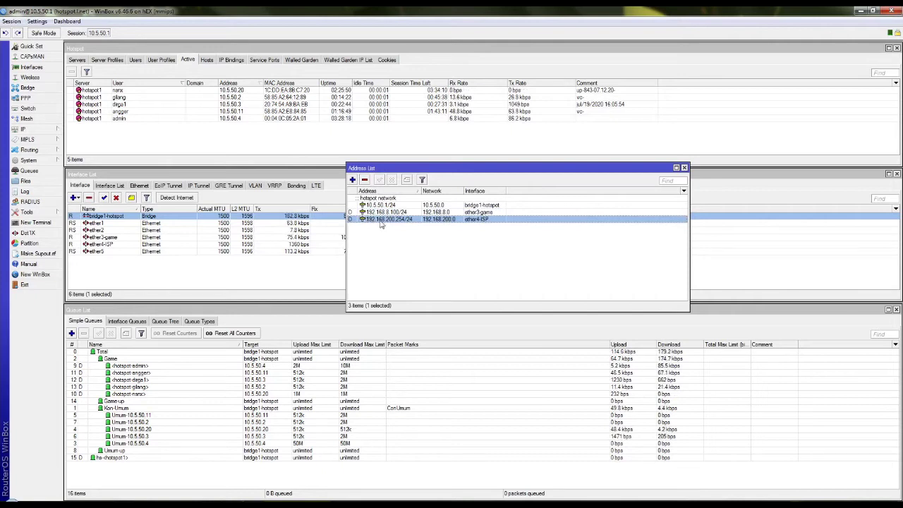
{"action": "left_click", "coordinate": [382, 212]}
{"action": "left_click", "coordinate": [382, 219]}
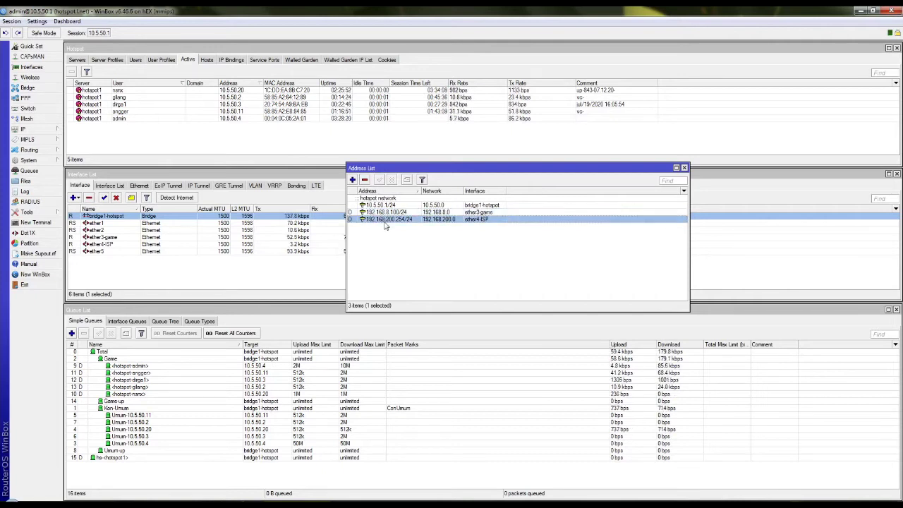
{"action": "left_click", "coordinate": [393, 244]}
{"action": "left_click", "coordinate": [395, 220]}
{"action": "left_click", "coordinate": [389, 213]}
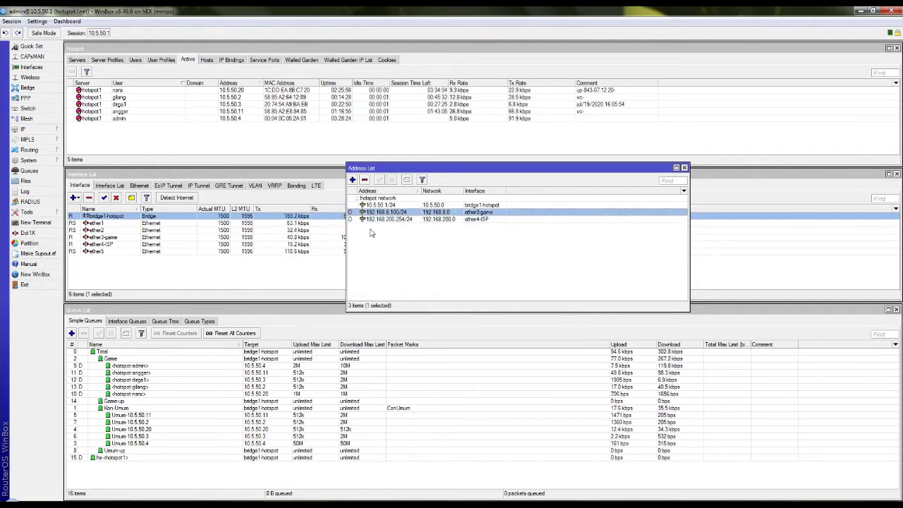
{"action": "left_click", "coordinate": [376, 231]}
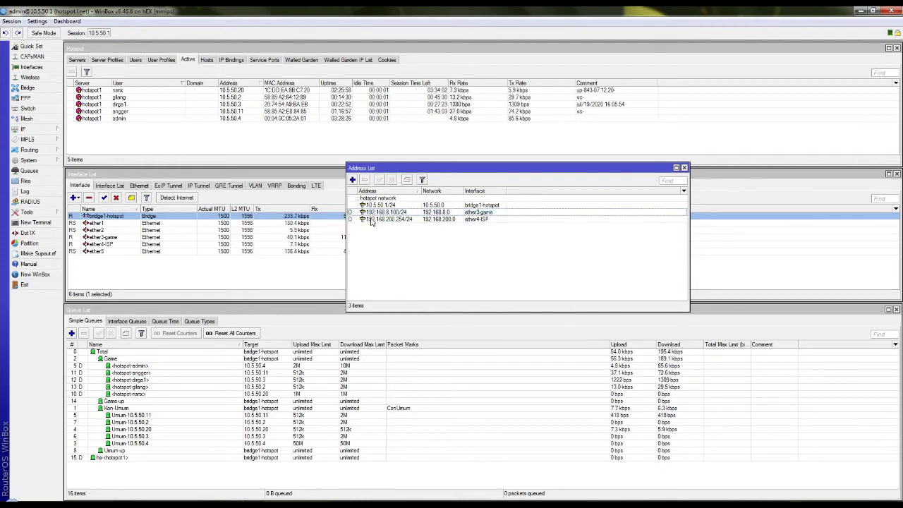
{"action": "left_click", "coordinate": [372, 221]}
{"action": "left_click", "coordinate": [370, 212]}
{"action": "left_click", "coordinate": [372, 221]}
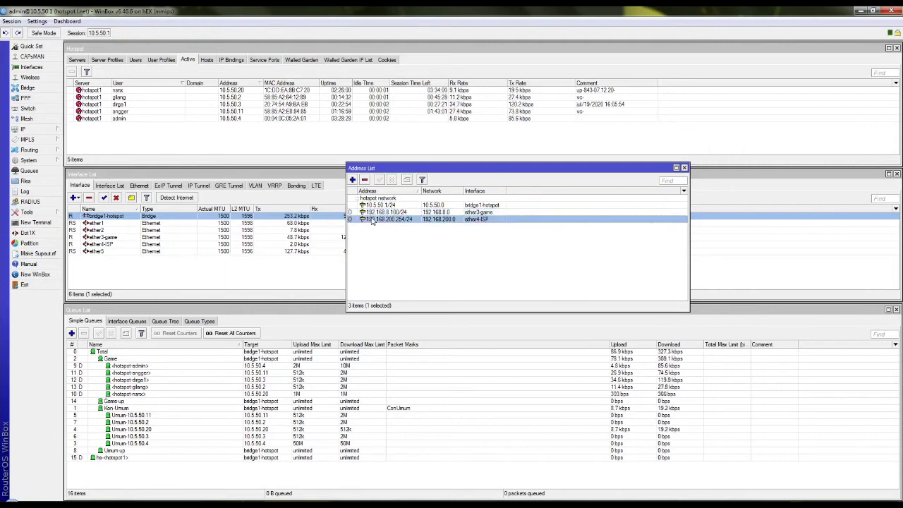
{"action": "left_click_drag", "start_coordinate": [378, 217], "coordinate": [379, 221]}
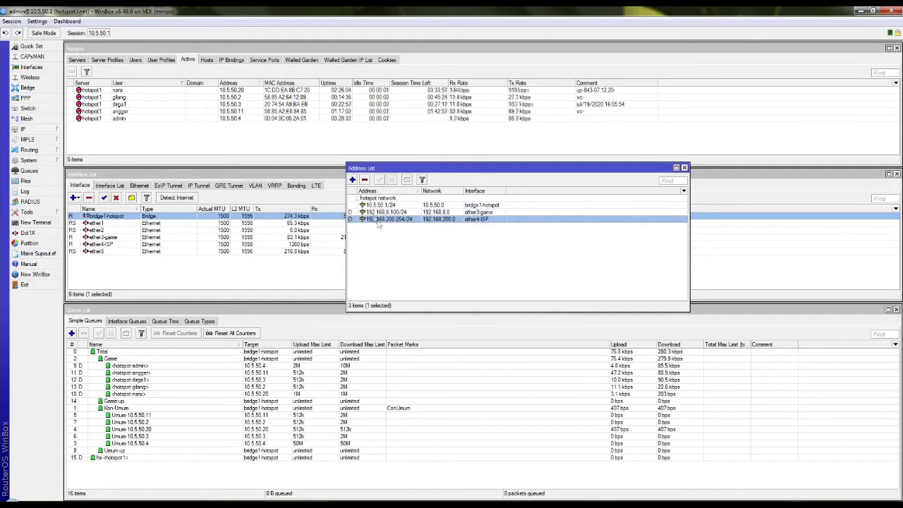
- Open the router's DHCP client list and match its ether3-game and ether4-ISP entries with the interface list
{"action": "left_click", "coordinate": [27, 130]}
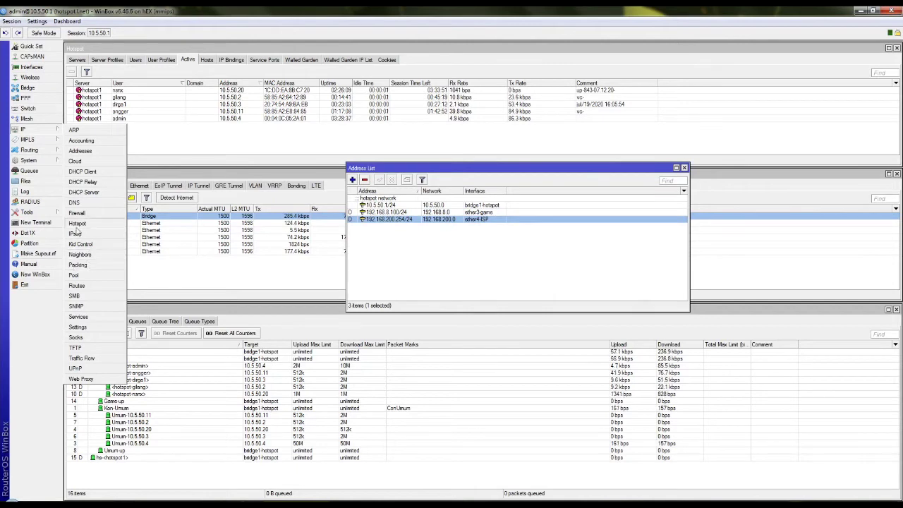
{"action": "left_click", "coordinate": [99, 174]}
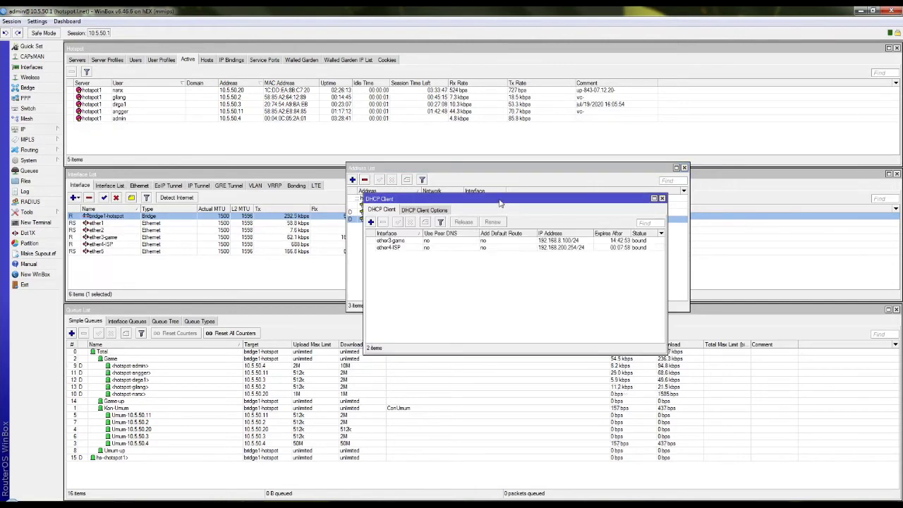
{"action": "left_click_drag", "start_coordinate": [499, 204], "coordinate": [473, 194]}
{"action": "left_click_drag", "start_coordinate": [638, 256], "coordinate": [745, 256]}
{"action": "left_click", "coordinate": [417, 239]}
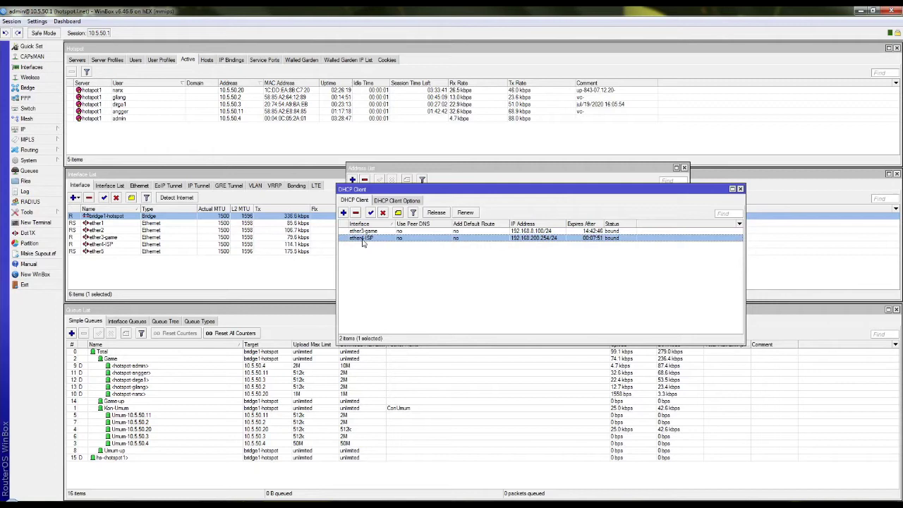
{"action": "left_click", "coordinate": [109, 244]}
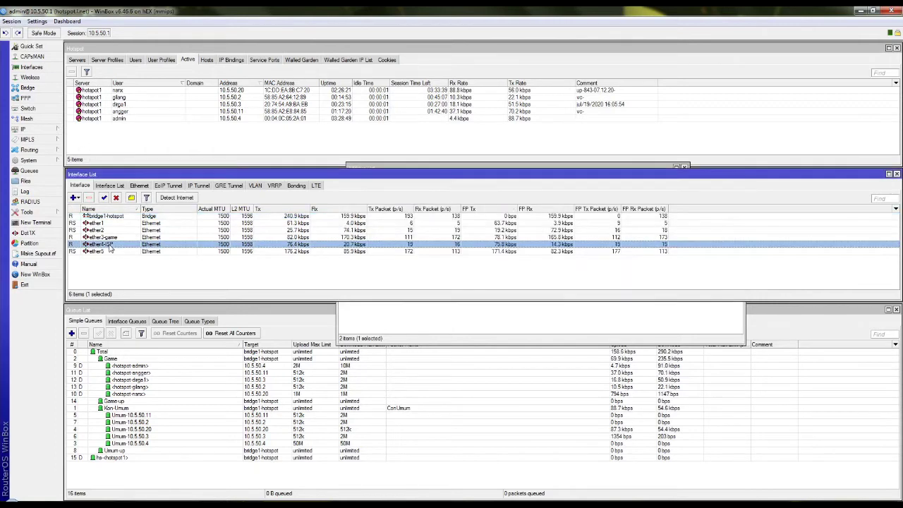
{"action": "left_click", "coordinate": [365, 315]}
{"action": "left_click", "coordinate": [377, 232]}
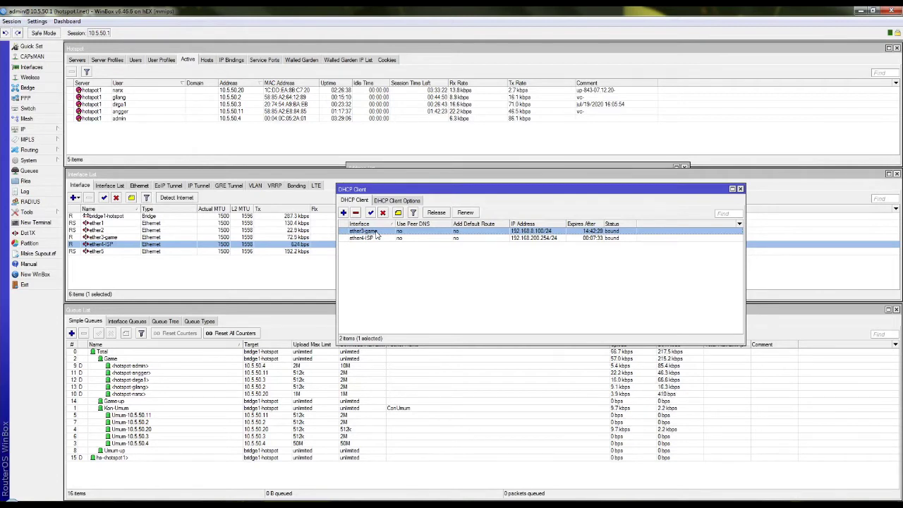
- Compare the peer DNS and default route settings of the ether3-game and ether4-ISP DHCP clients, and close the DHCP client list
{"action": "left_click", "coordinate": [397, 240]}
{"action": "left_click", "coordinate": [415, 273]}
{"action": "left_click", "coordinate": [393, 232]}
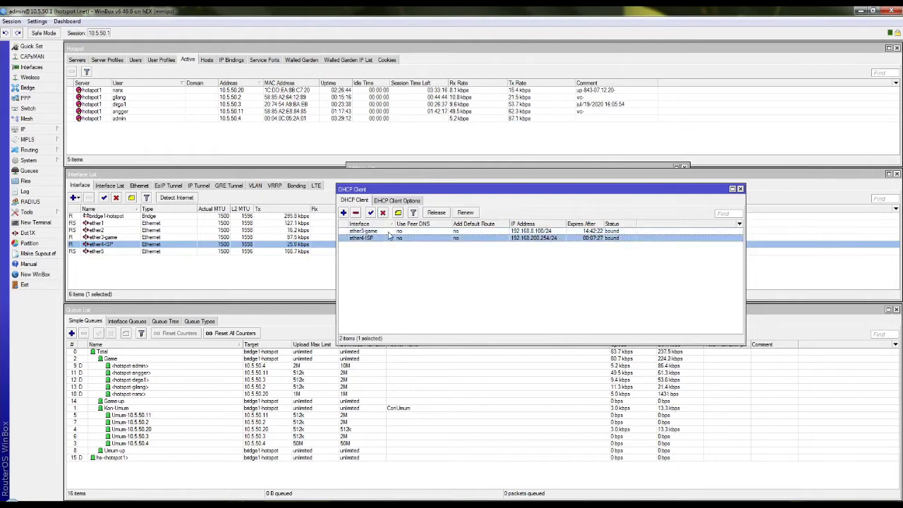
{"action": "left_click", "coordinate": [390, 232]}
{"action": "left_click", "coordinate": [393, 264]}
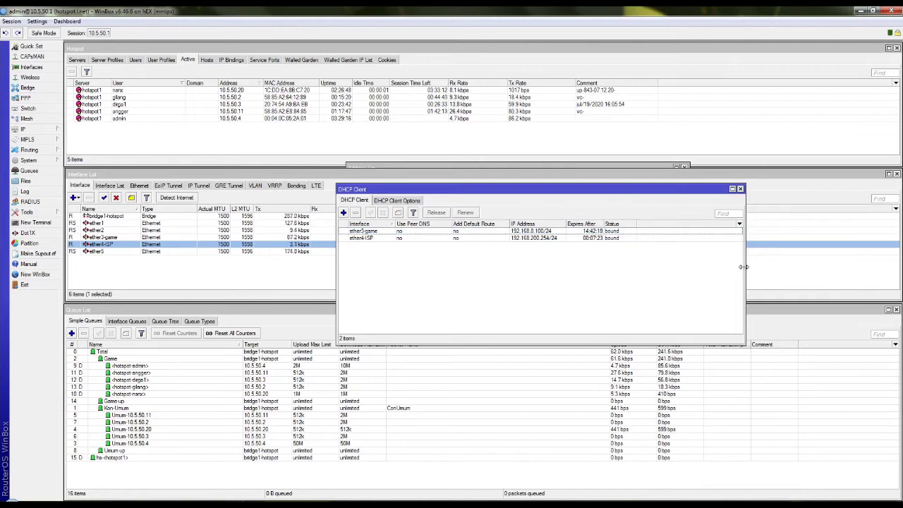
{"action": "left_click_drag", "start_coordinate": [744, 266], "coordinate": [756, 267]}
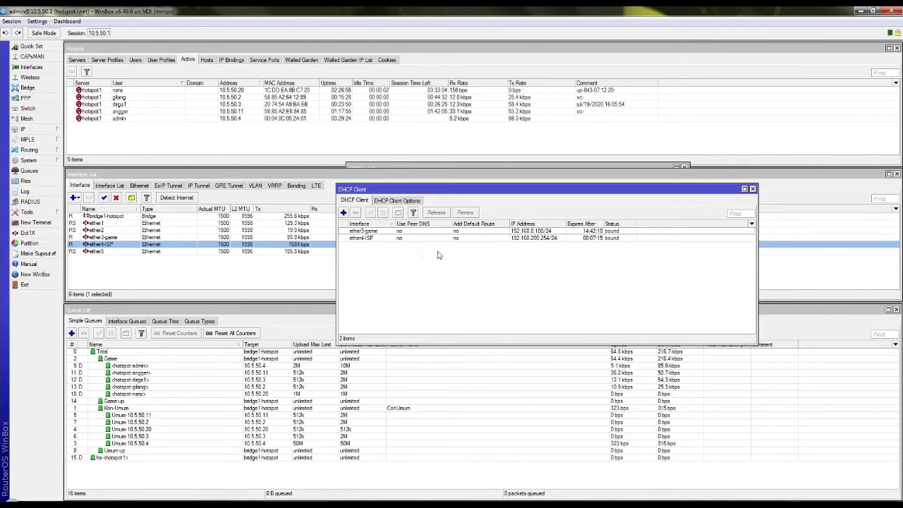
{"action": "left_click", "coordinate": [368, 239]}
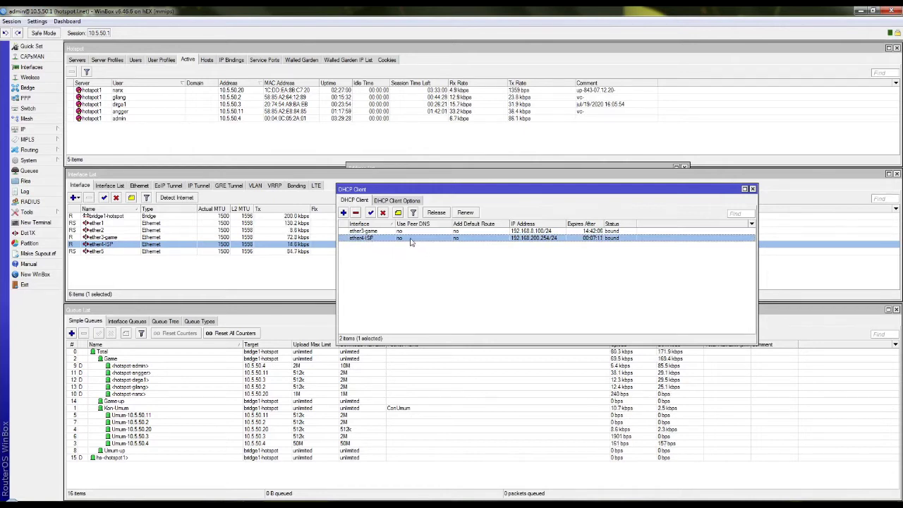
{"action": "left_click", "coordinate": [367, 233]}
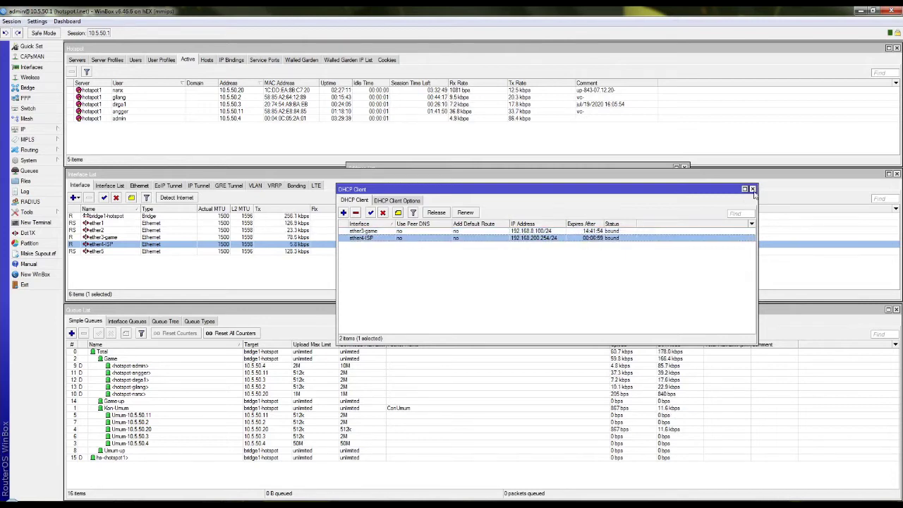
{"action": "left_click", "coordinate": [752, 189]}
{"action": "left_click", "coordinate": [423, 168]}
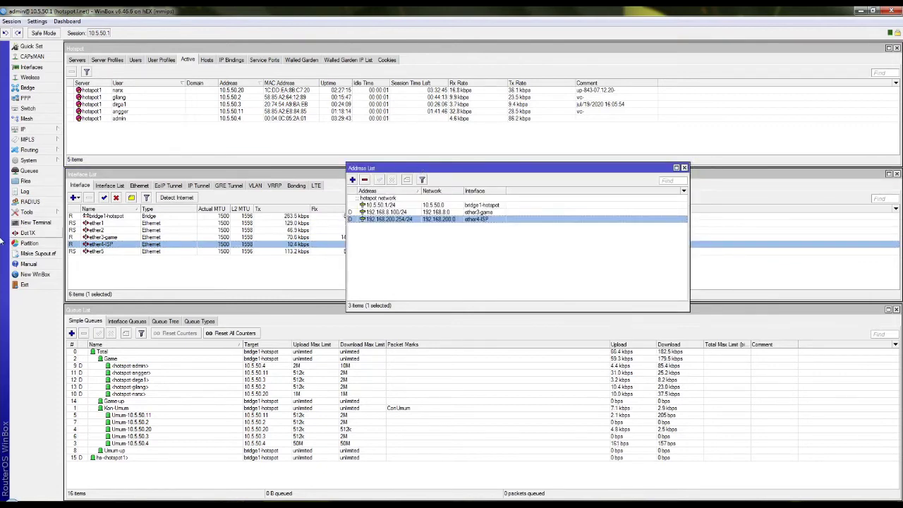
- Reopen the DHCP client list and place it below the IP address list so both can be compared
{"action": "left_click", "coordinate": [27, 130]}
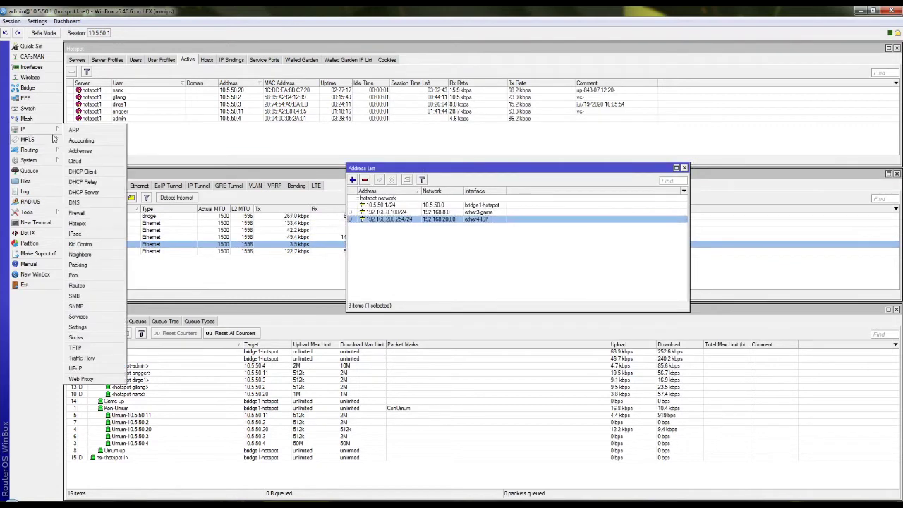
{"action": "left_click", "coordinate": [88, 169]}
{"action": "left_click", "coordinate": [441, 231]}
{"action": "left_click", "coordinate": [437, 238]}
{"action": "left_click", "coordinate": [438, 232]}
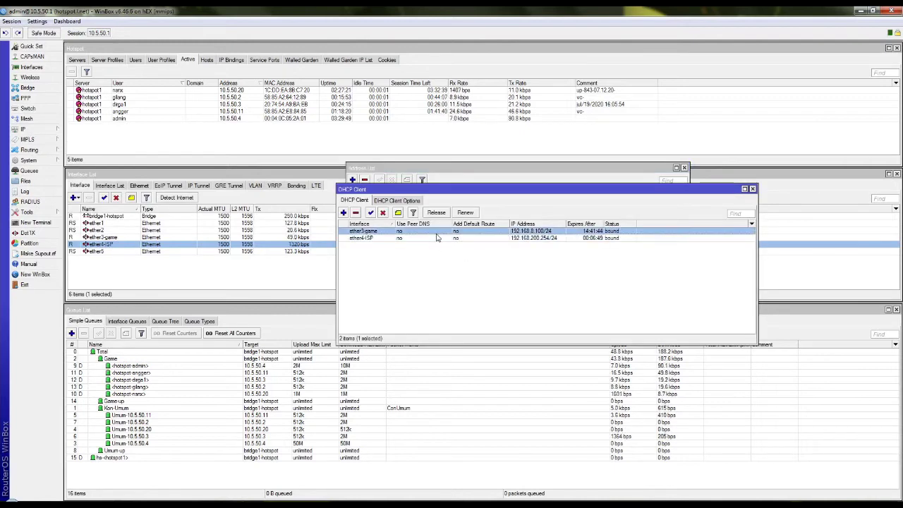
{"action": "left_click_drag", "start_coordinate": [473, 192], "coordinate": [471, 204]}
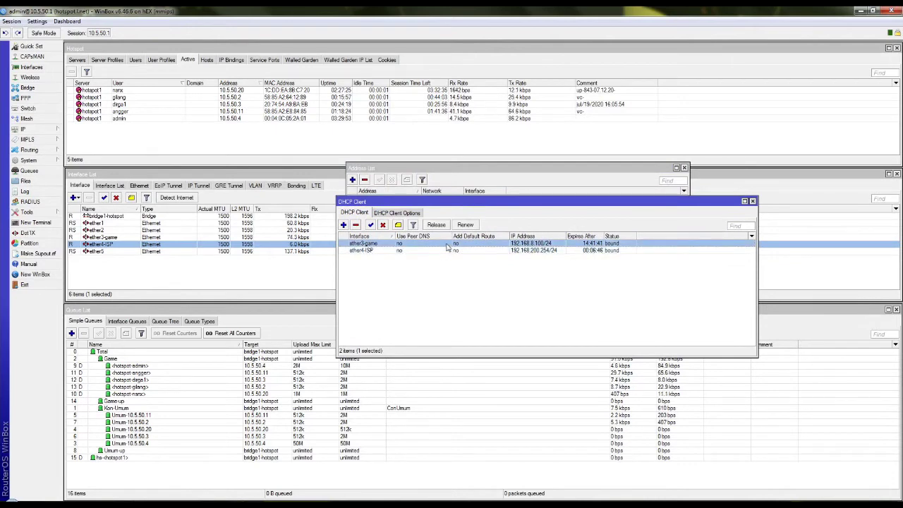
{"action": "left_click_drag", "start_coordinate": [553, 206], "coordinate": [541, 267]}
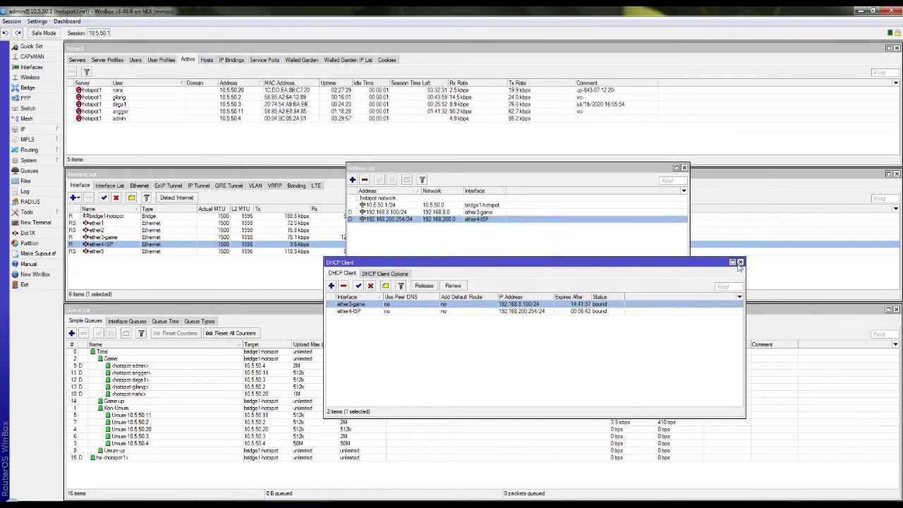
{"action": "left_click_drag", "start_coordinate": [639, 265], "coordinate": [605, 286]}
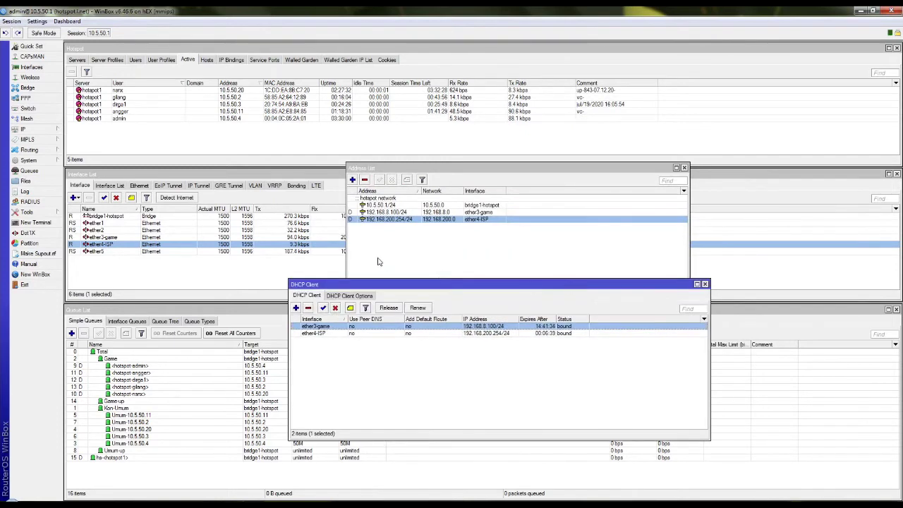
- Reposition and widen the IP address list and examine the ether3-game address against its DHCP client entry
{"action": "left_click", "coordinate": [393, 239]}
{"action": "left_click_drag", "start_coordinate": [395, 169], "coordinate": [380, 177]}
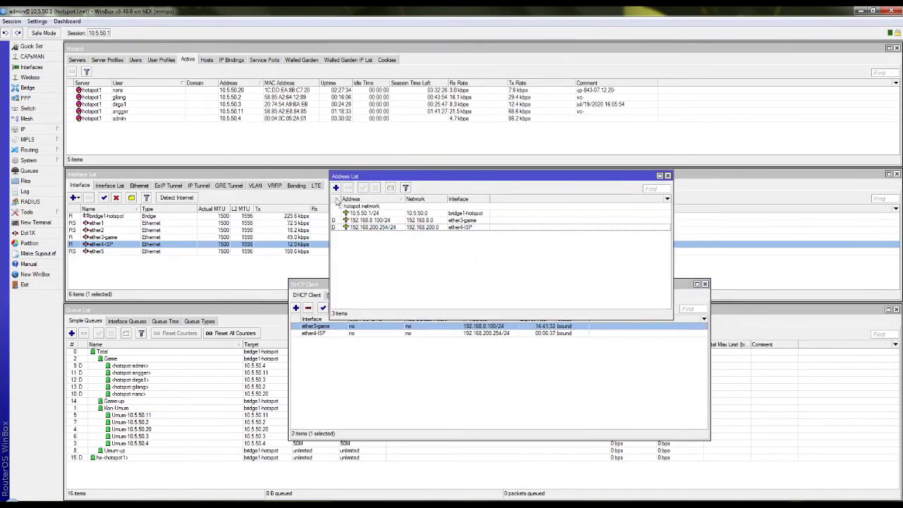
{"action": "left_click_drag", "start_coordinate": [329, 199], "coordinate": [304, 198]}
{"action": "left_click", "coordinate": [338, 221]}
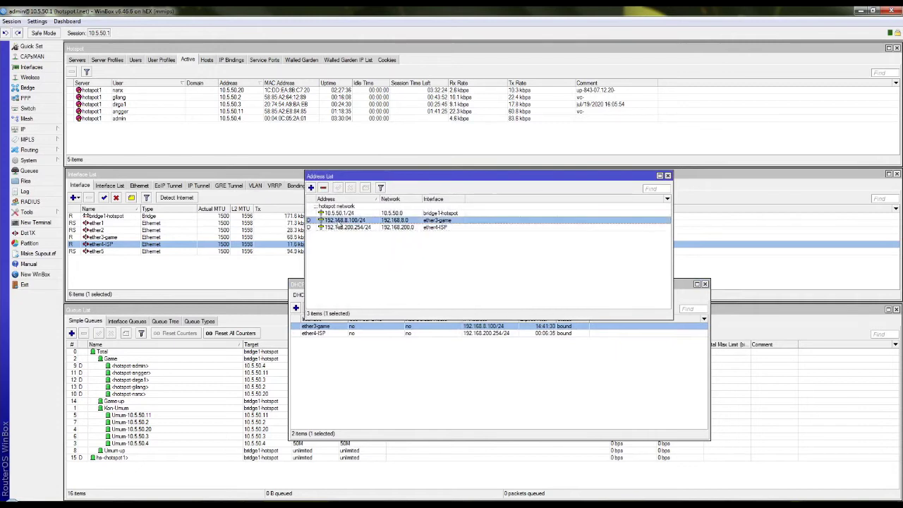
{"action": "left_click", "coordinate": [373, 258]}
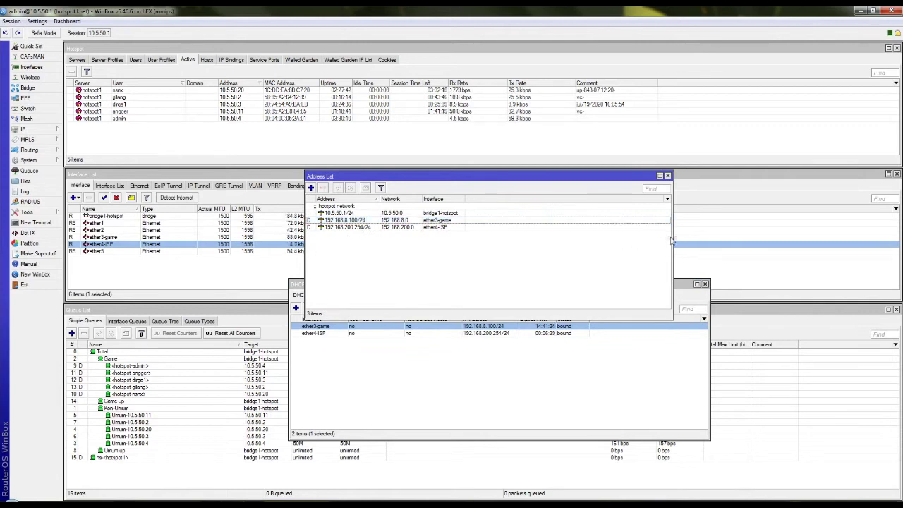
{"action": "left_click_drag", "start_coordinate": [672, 238], "coordinate": [702, 238]}
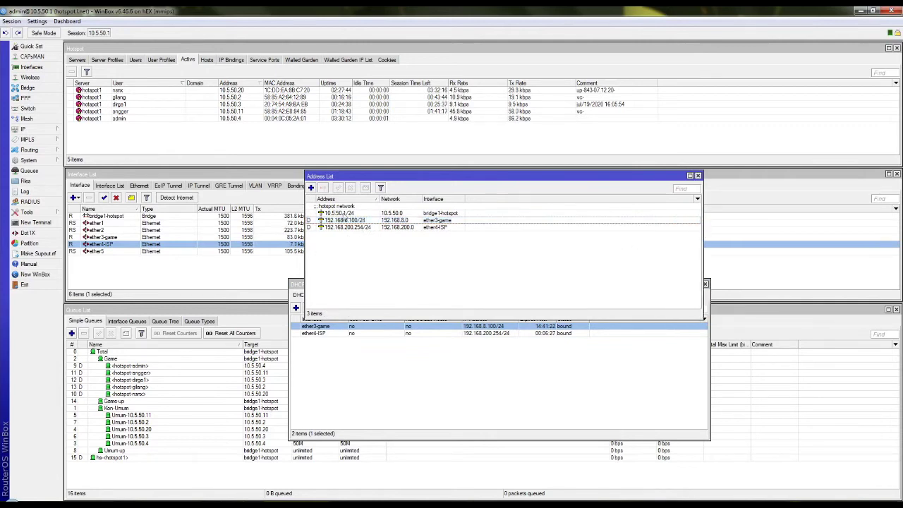
- Examine the details of the bridge1-hotspot address entry, close them, and select the ether4-ISP address
{"action": "left_click", "coordinate": [348, 214]}
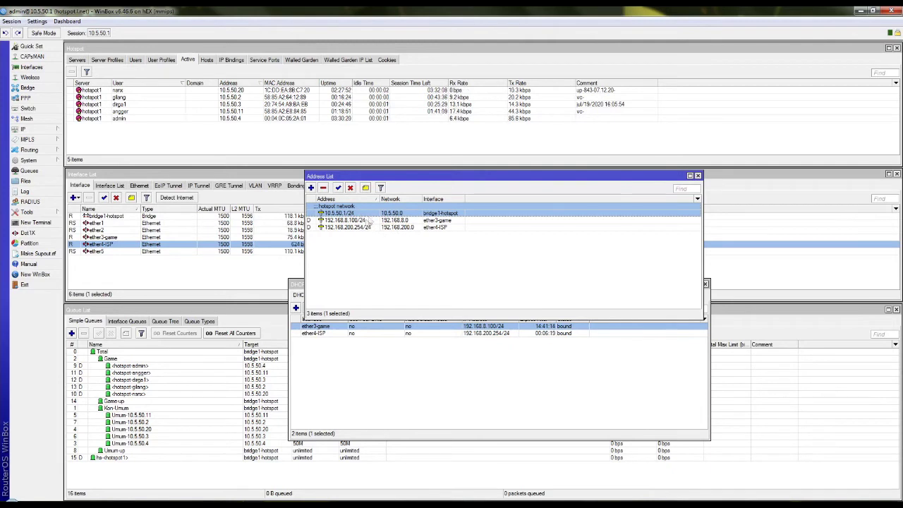
{"action": "double_click", "coordinate": [346, 214]}
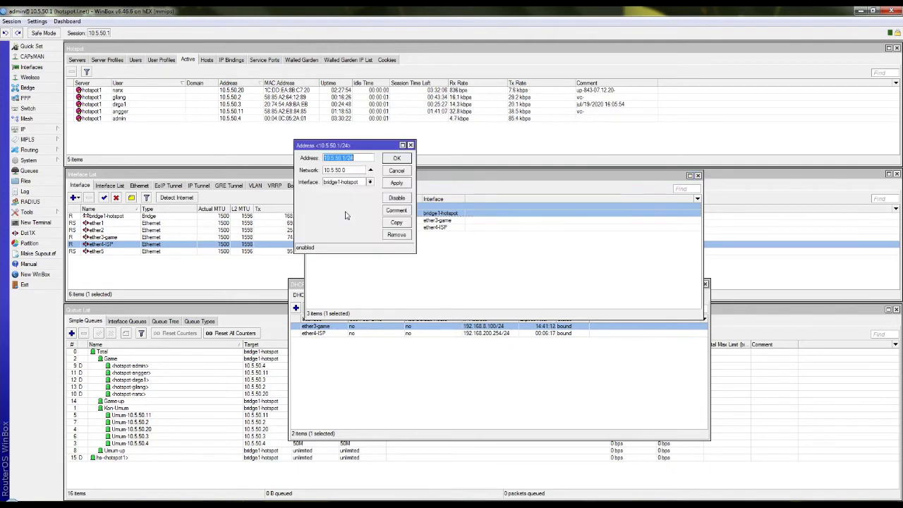
{"action": "left_click_drag", "start_coordinate": [357, 145], "coordinate": [542, 197]}
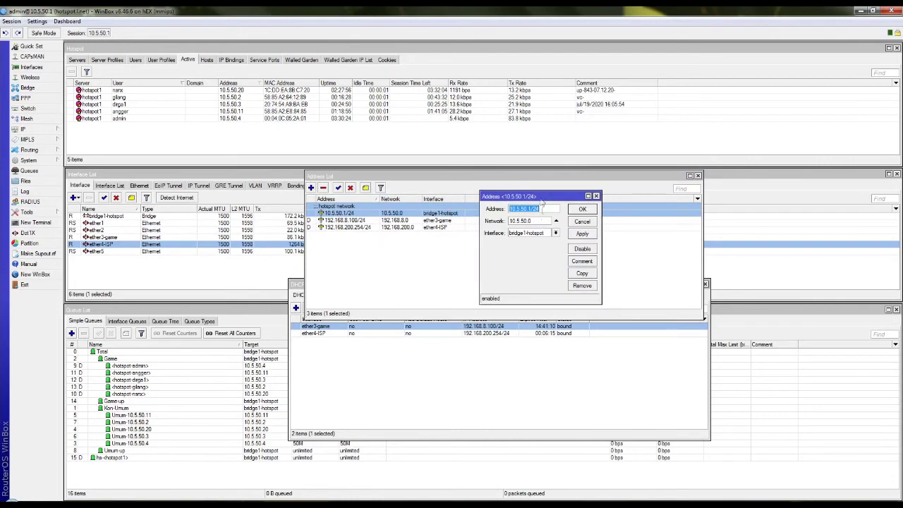
{"action": "left_click", "coordinate": [597, 196]}
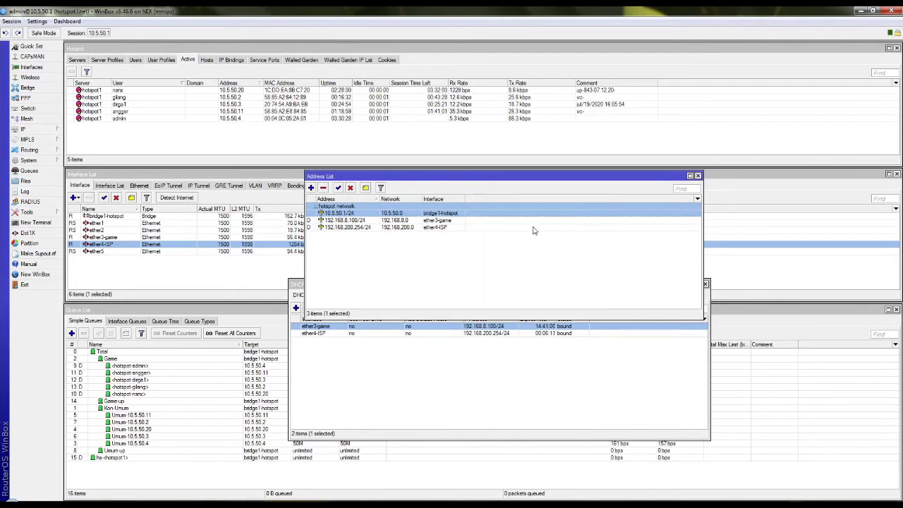
{"action": "left_click", "coordinate": [529, 227]}
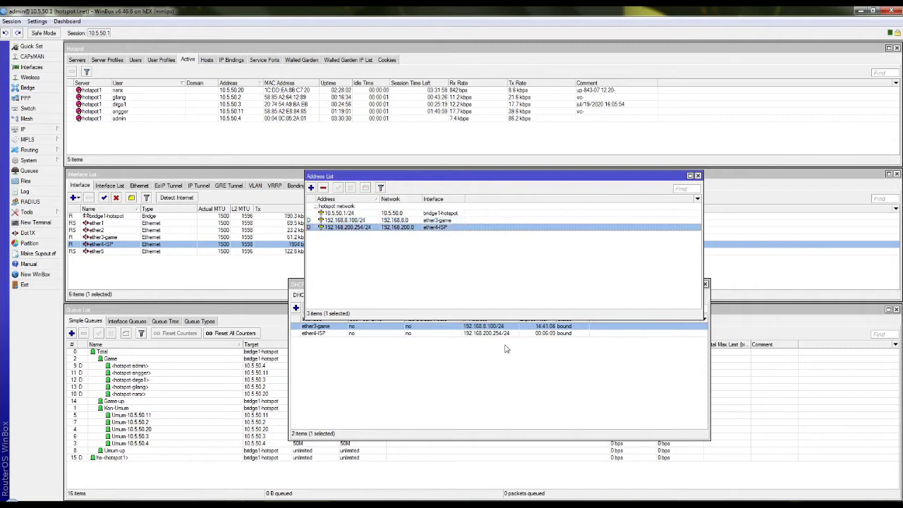
- Close the DHCP client list and the IP address list
{"action": "left_click", "coordinate": [442, 383]}
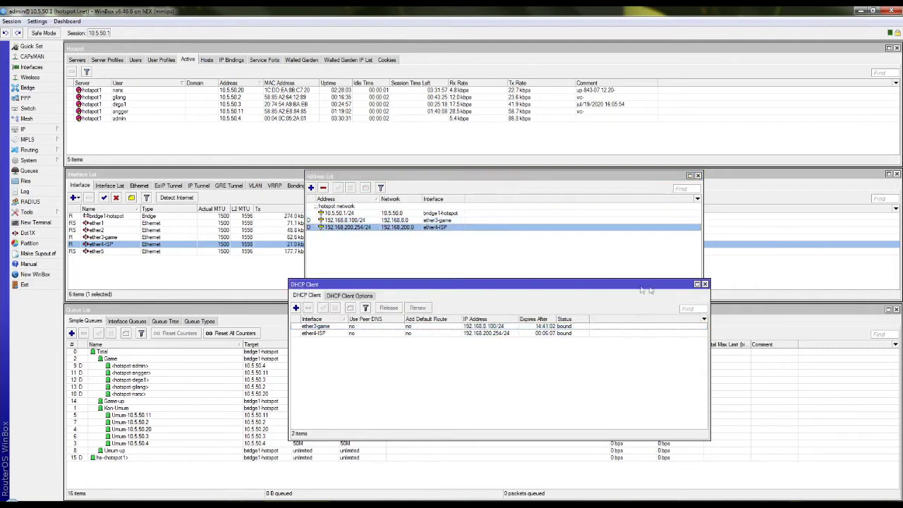
{"action": "left_click", "coordinate": [705, 284]}
{"action": "left_click", "coordinate": [416, 288]}
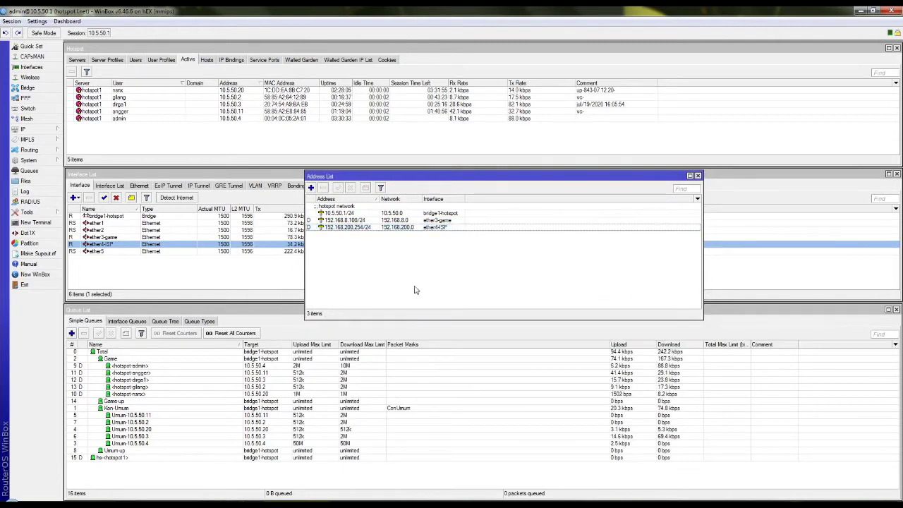
{"action": "left_click", "coordinate": [698, 175]}
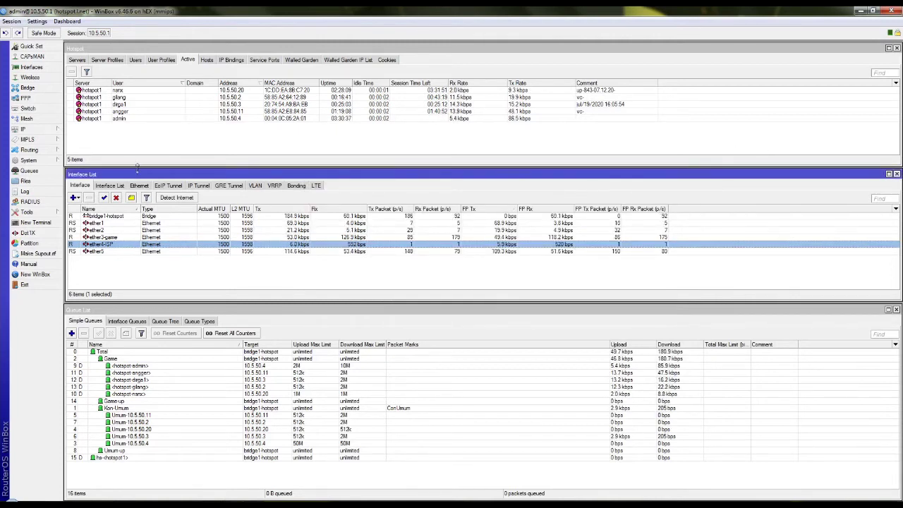
- Open the router's firewall and look through its filter rules and NAT rules
{"action": "left_click", "coordinate": [28, 130]}
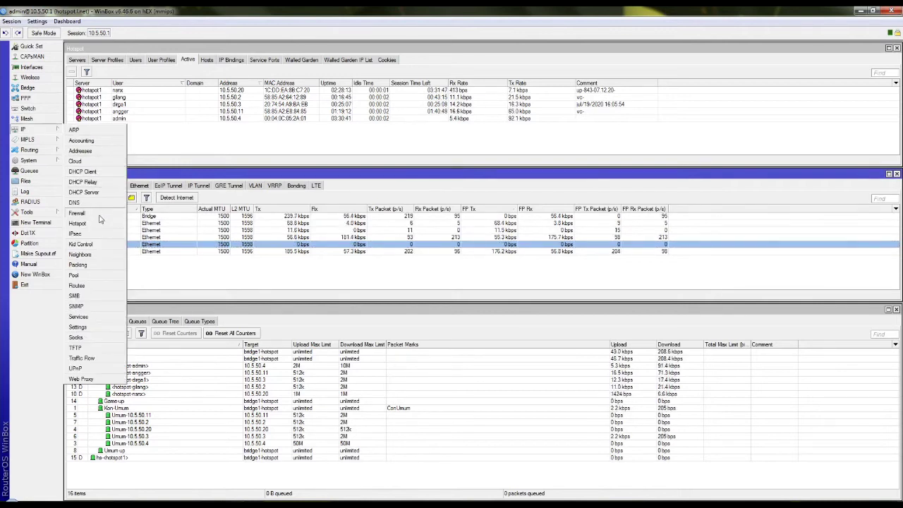
{"action": "left_click", "coordinate": [100, 214]}
{"action": "left_click_drag", "start_coordinate": [754, 192], "coordinate": [745, 134]}
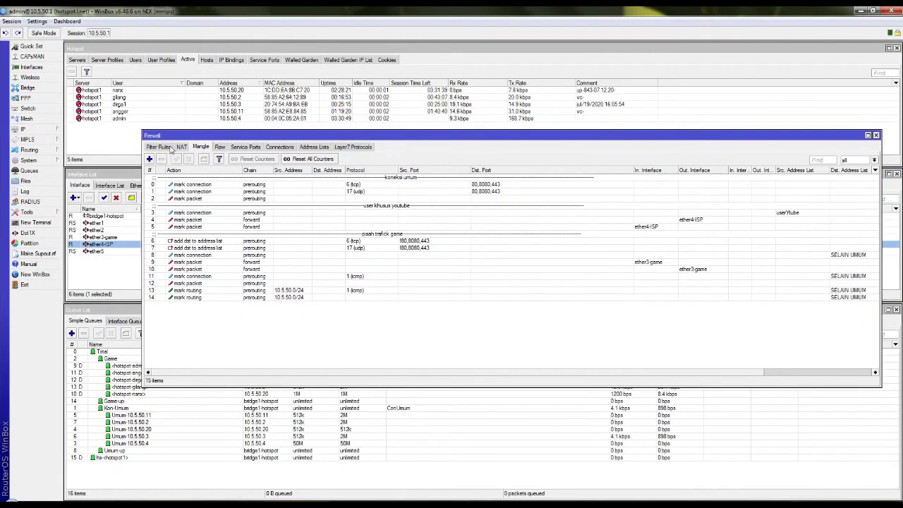
{"action": "left_click", "coordinate": [166, 147]}
{"action": "left_click", "coordinate": [182, 147]}
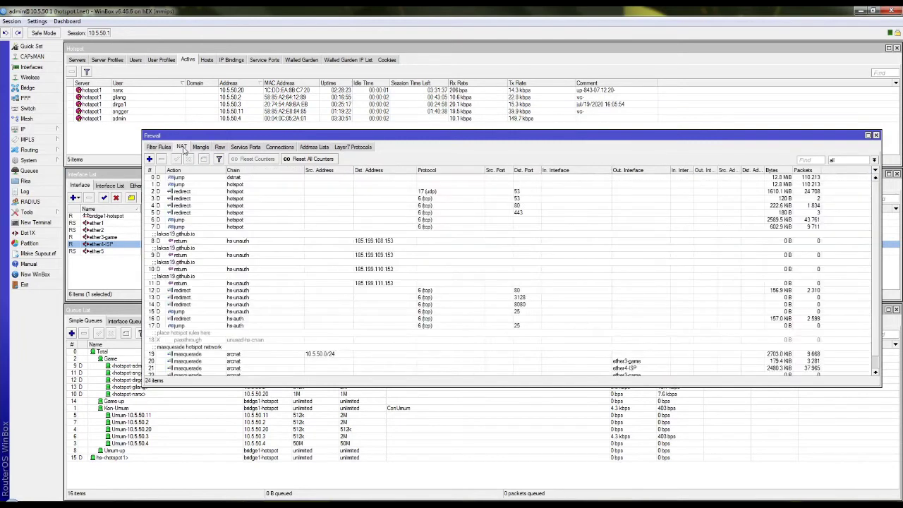
{"action": "scroll", "coordinate": [302, 274], "scroll_direction": "down", "scroll_amount": 1}
{"action": "scroll", "coordinate": [235, 243], "scroll_direction": "up", "scroll_amount": 1}
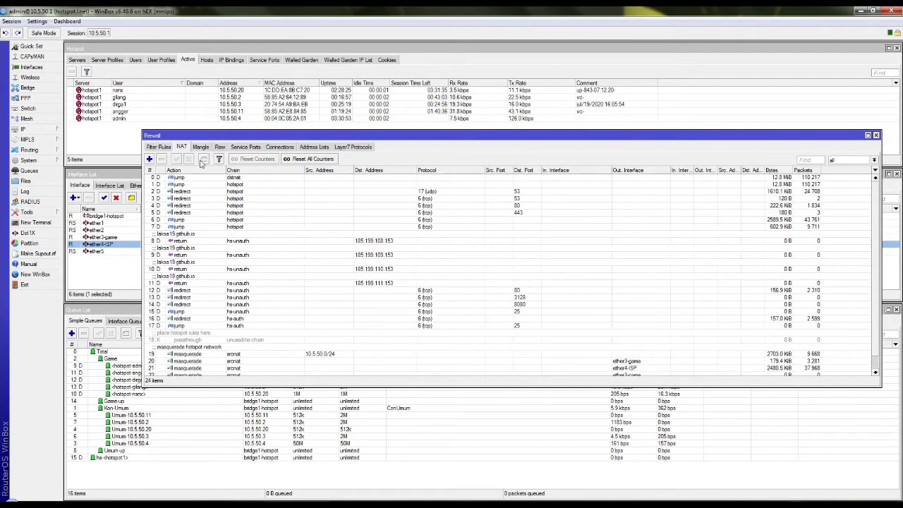
- Show the firewall's mangle rules and fit the firewall window above the queue list for review
{"action": "left_click", "coordinate": [202, 147]}
{"action": "left_click_drag", "start_coordinate": [279, 136], "coordinate": [280, 125]}
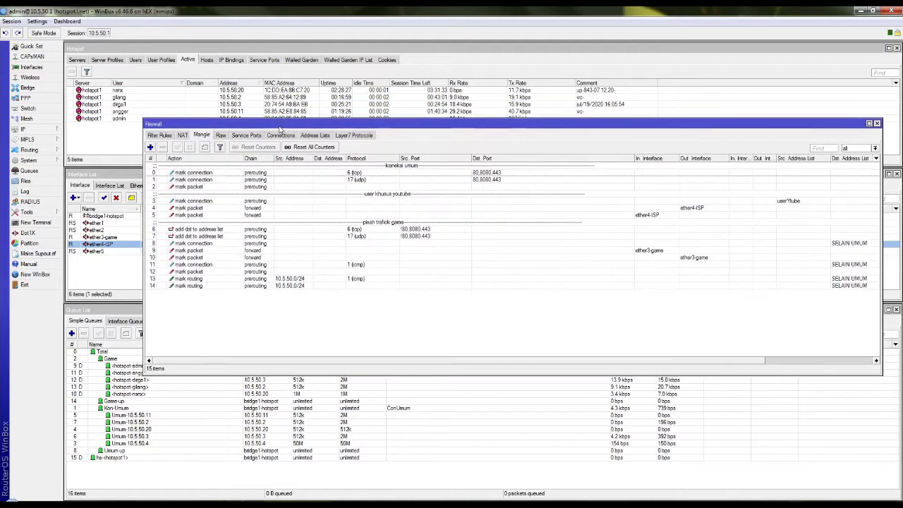
{"action": "left_click_drag", "start_coordinate": [521, 372], "coordinate": [520, 337]}
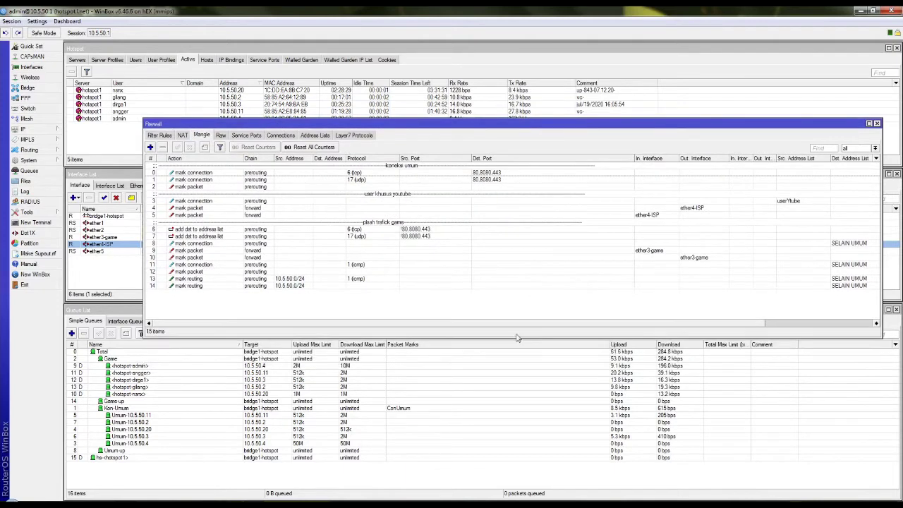
{"action": "left_click_drag", "start_coordinate": [466, 132], "coordinate": [447, 151]}
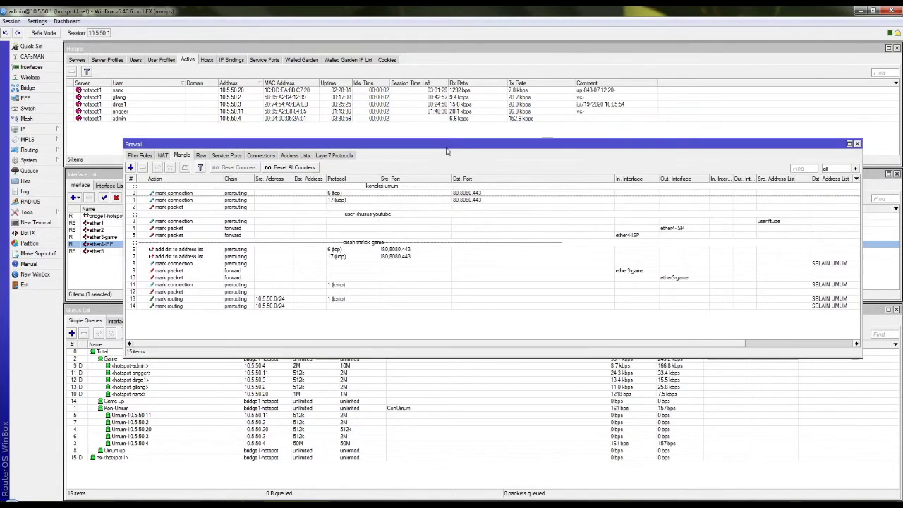
- Maximize the firewall window and examine the tcp and udp mark connection rules under the koneksi umum comment
{"action": "left_click", "coordinate": [169, 192]}
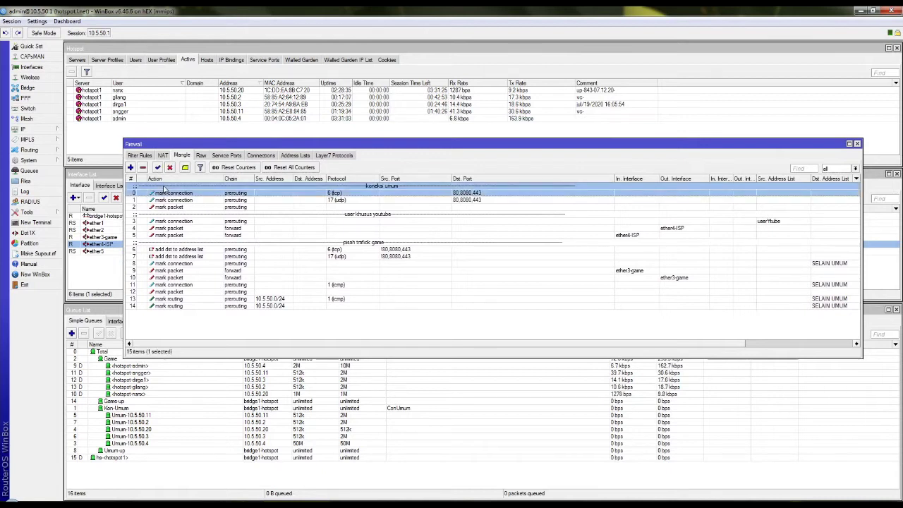
{"action": "left_click", "coordinate": [849, 143]}
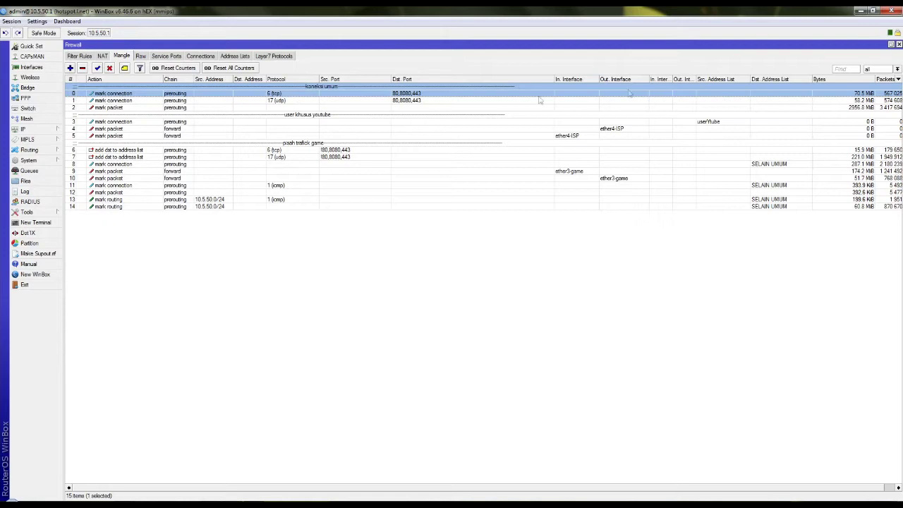
{"action": "left_click", "coordinate": [126, 101]}
{"action": "left_click", "coordinate": [127, 94]}
{"action": "left_click", "coordinate": [231, 101]}
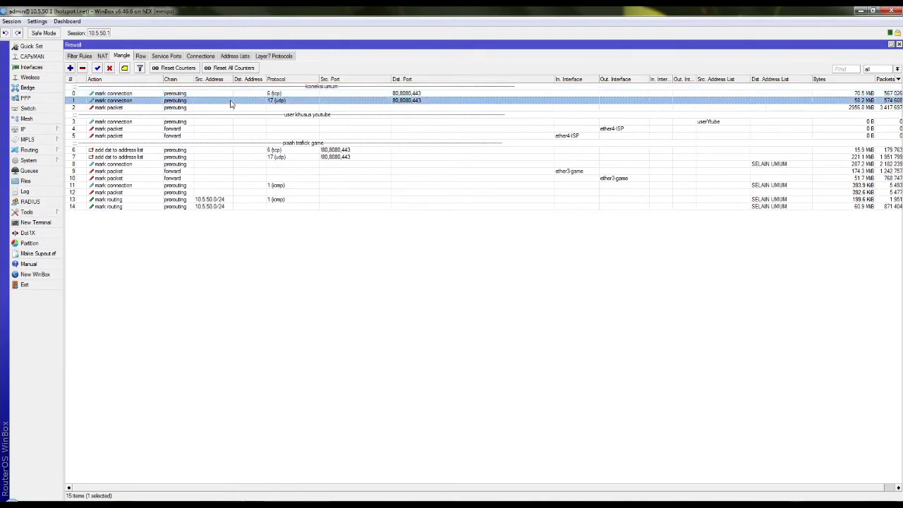
{"action": "left_click", "coordinate": [230, 94]}
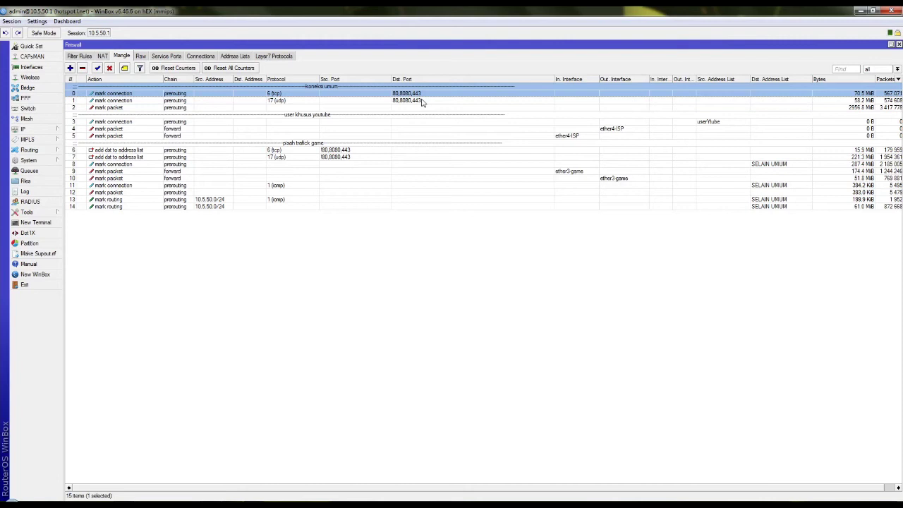
{"action": "left_click", "coordinate": [123, 103]}
{"action": "left_click", "coordinate": [406, 88]}
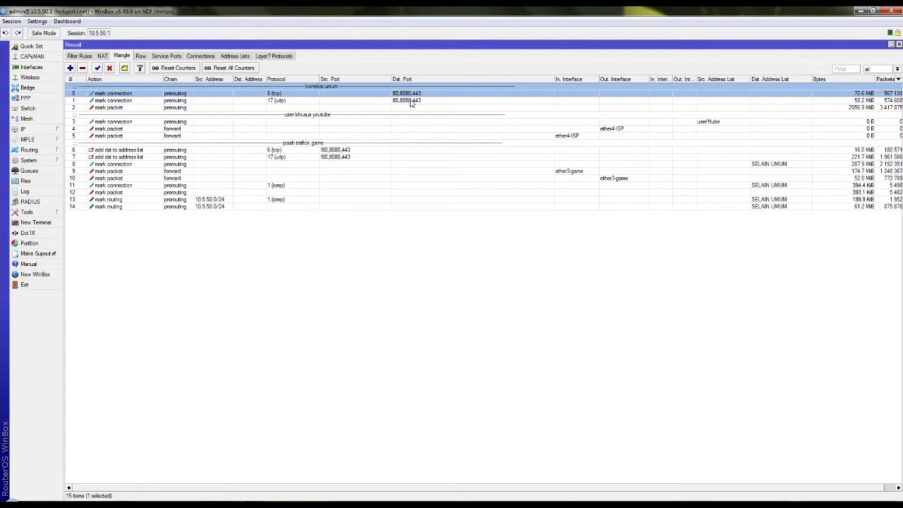
{"action": "left_click", "coordinate": [411, 103]}
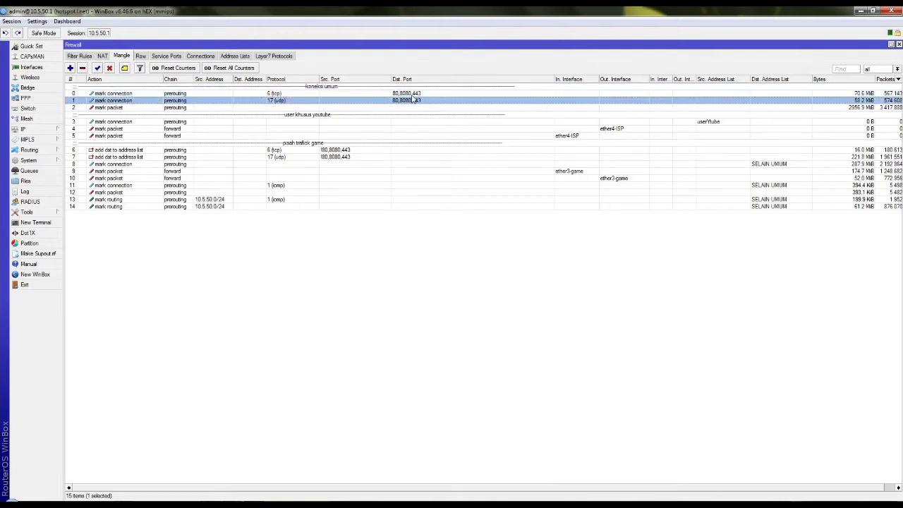
{"action": "left_click", "coordinate": [308, 92]}
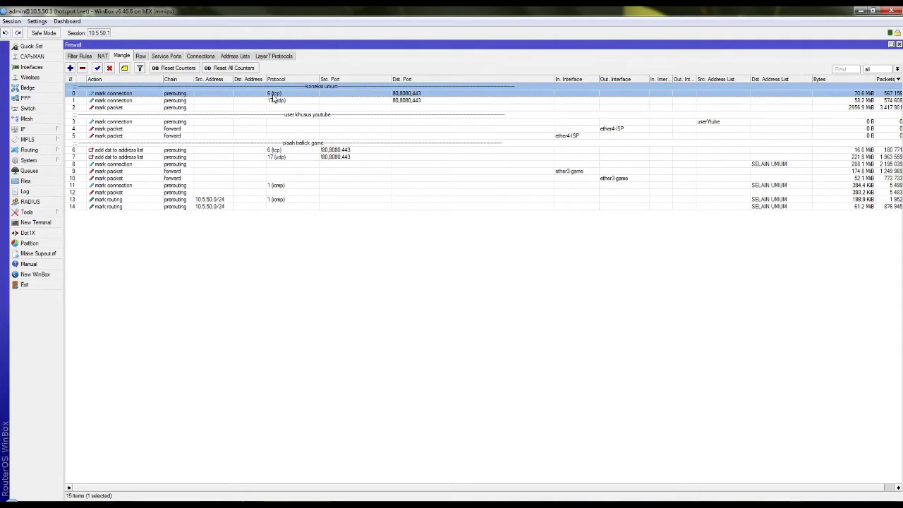
{"action": "left_click", "coordinate": [239, 101]}
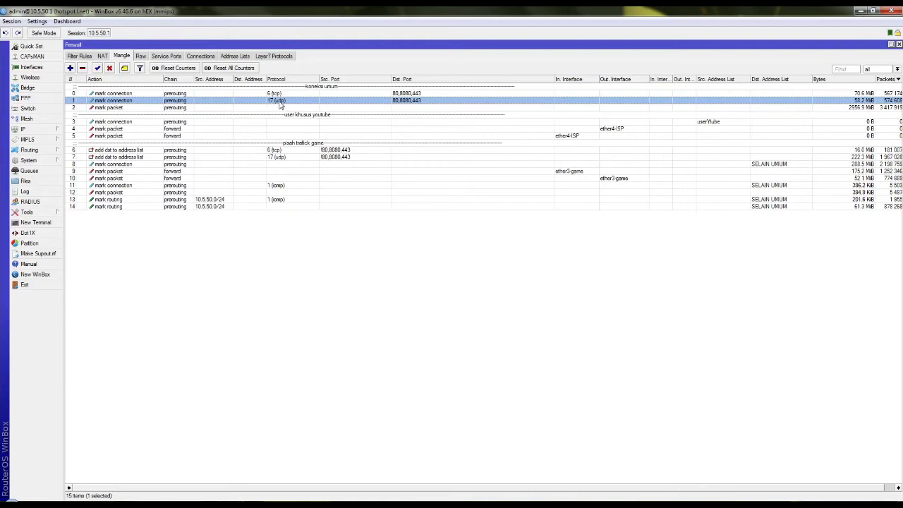
- Compare the koneksi umum mark packet rule with the two mark connection rules above it
{"action": "left_click", "coordinate": [95, 107]}
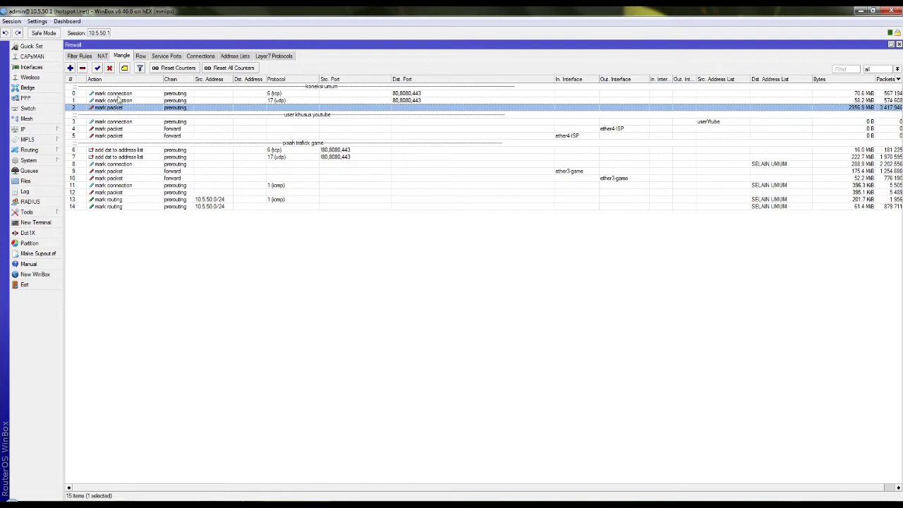
{"action": "left_click", "coordinate": [120, 100]}
{"action": "left_click", "coordinate": [120, 96]}
{"action": "left_click", "coordinate": [120, 99]}
{"action": "left_click", "coordinate": [120, 95]}
{"action": "left_click", "coordinate": [121, 108]}
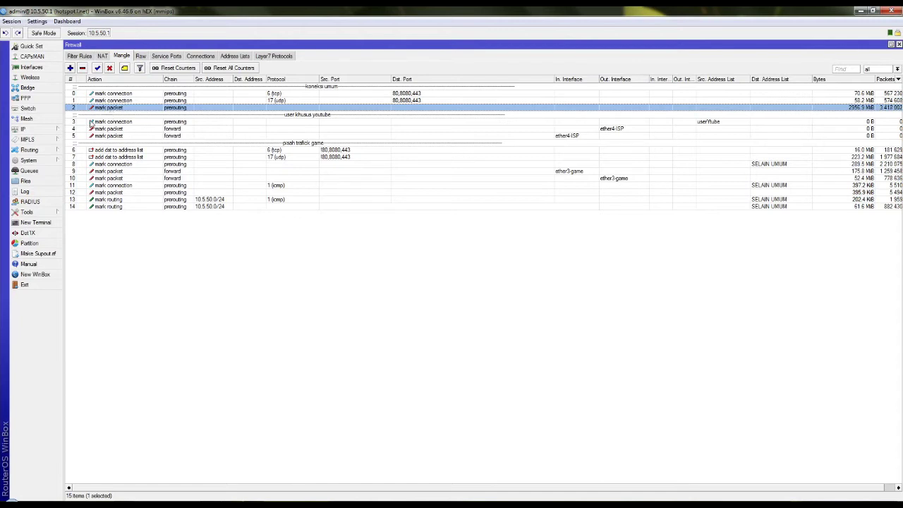
- Compare the user khusus youtube mark connection rule with the koneksi umum rules, including their byte counters
{"action": "left_click", "coordinate": [89, 123]}
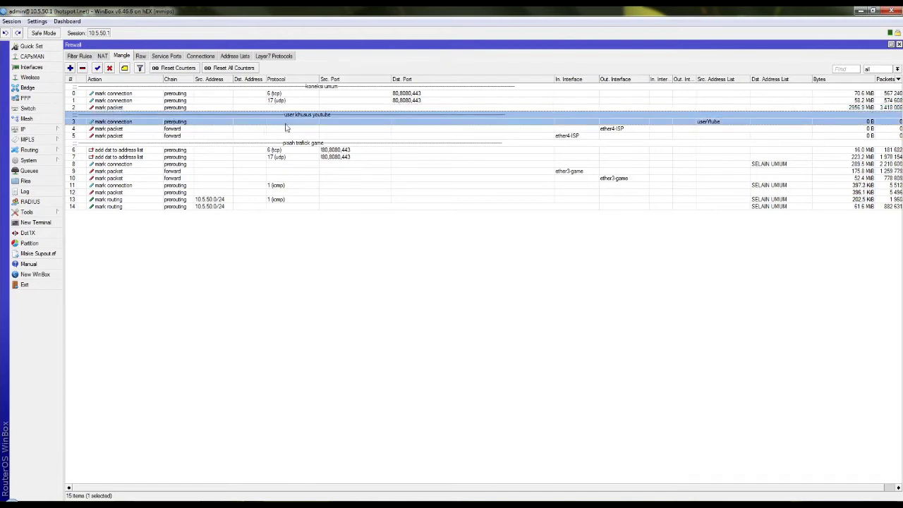
{"action": "left_click", "coordinate": [302, 89]}
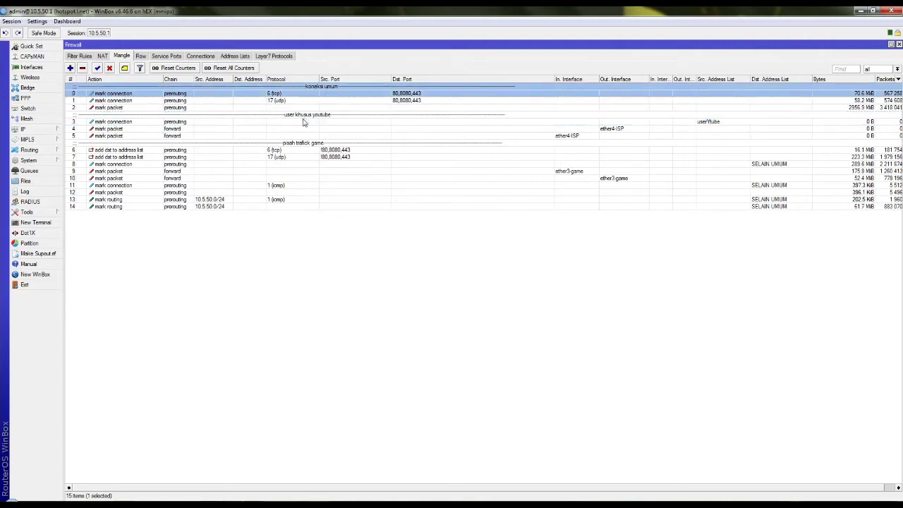
{"action": "left_click", "coordinate": [303, 119]}
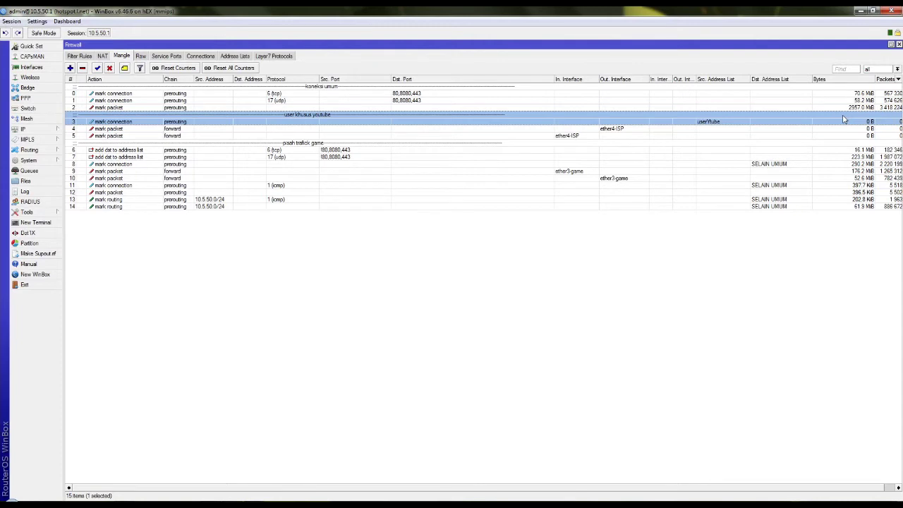
{"action": "left_click", "coordinate": [840, 109]}
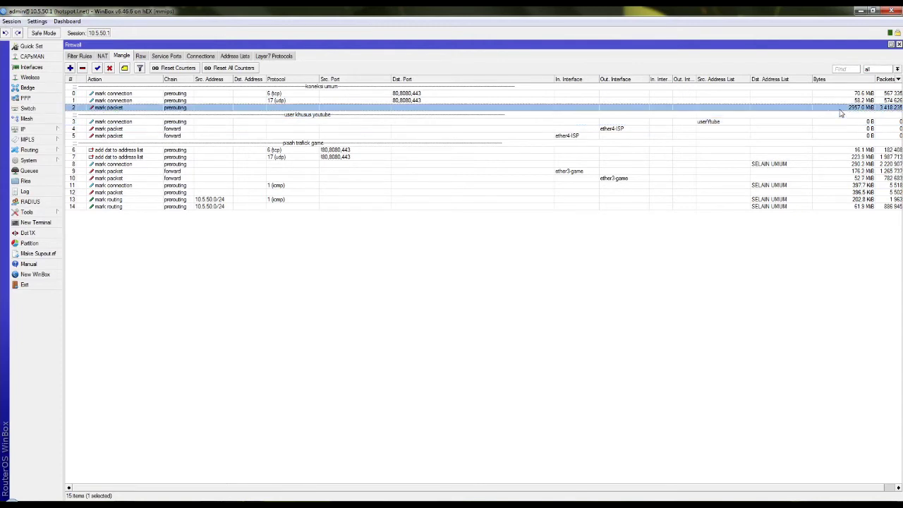
{"action": "left_click", "coordinate": [837, 115]}
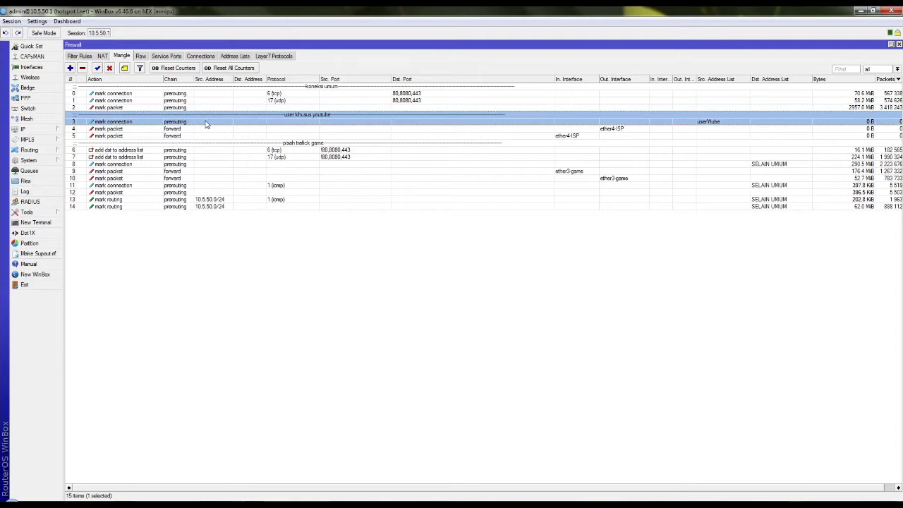
{"action": "key", "text": "alt+Tab"}
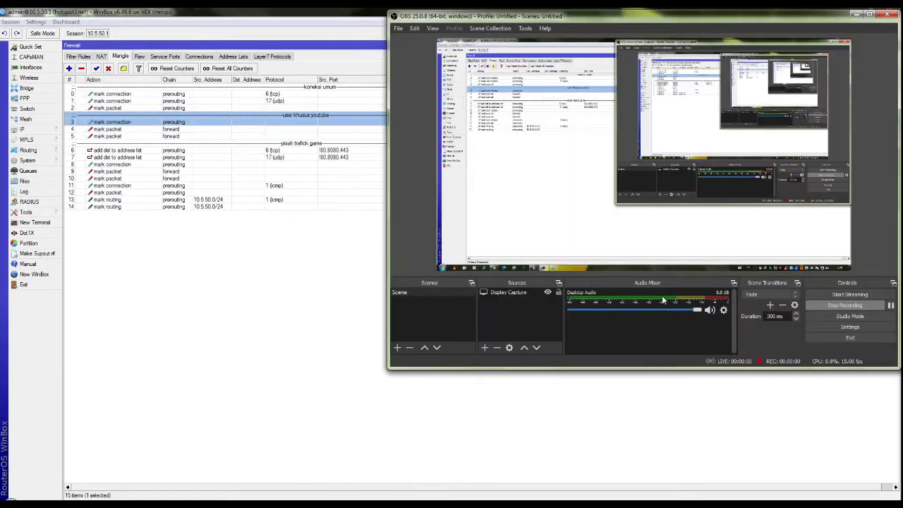
{"action": "left_click", "coordinate": [316, 262]}
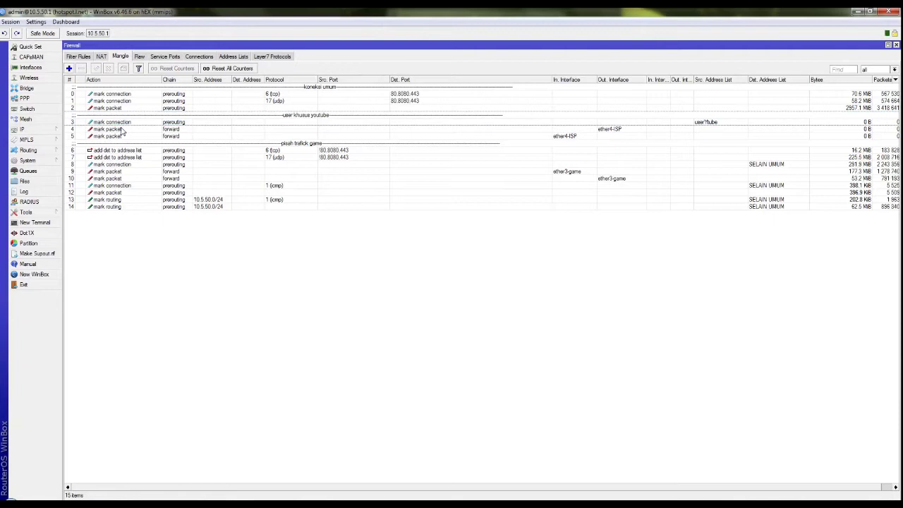
- Examine the user khusus youtube mark packet rules in the forward chain and their in and out interfaces
{"action": "left_click", "coordinate": [121, 130]}
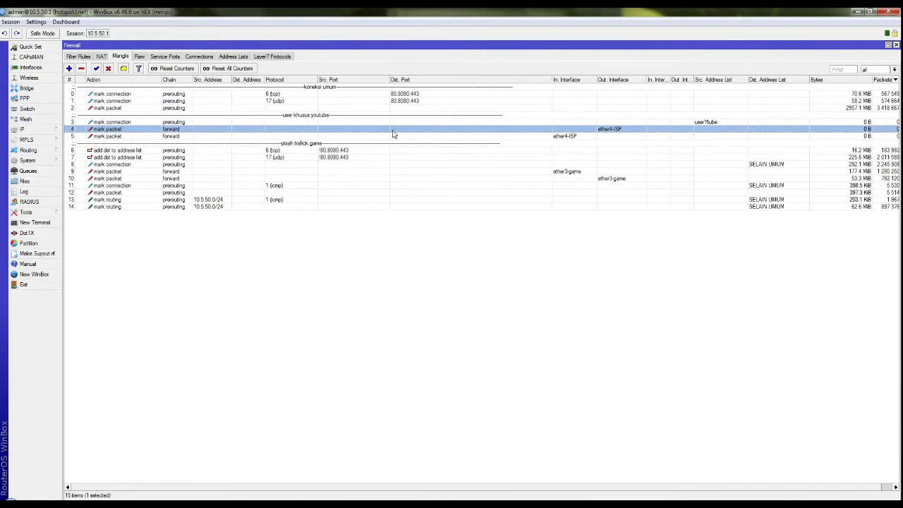
{"action": "left_click", "coordinate": [157, 124]}
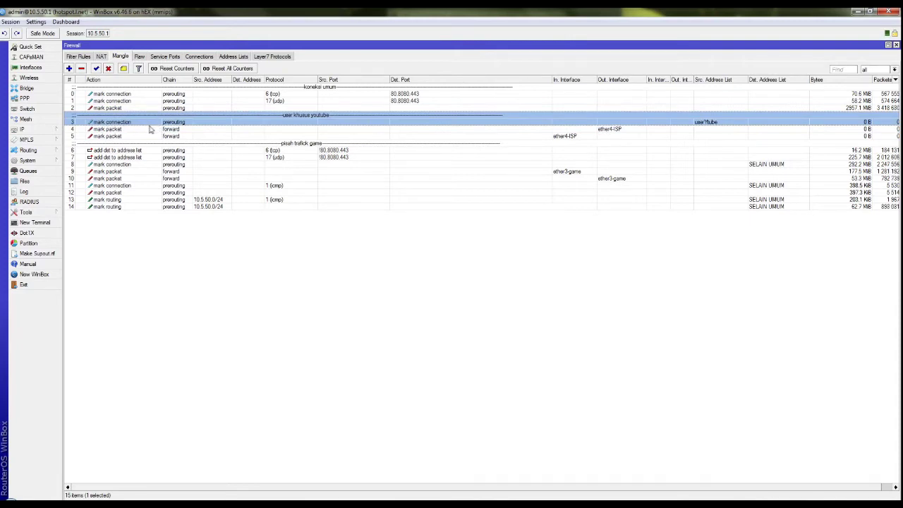
{"action": "left_click", "coordinate": [146, 129]}
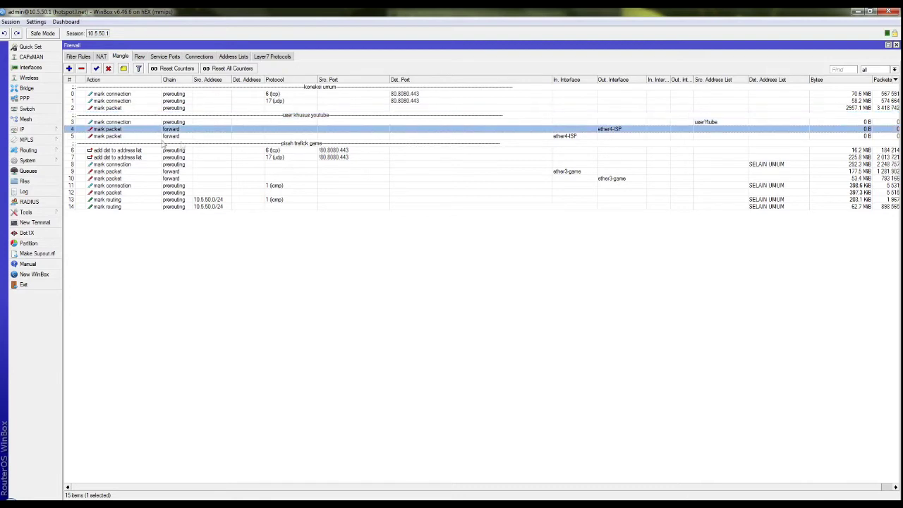
{"action": "left_click", "coordinate": [153, 137]}
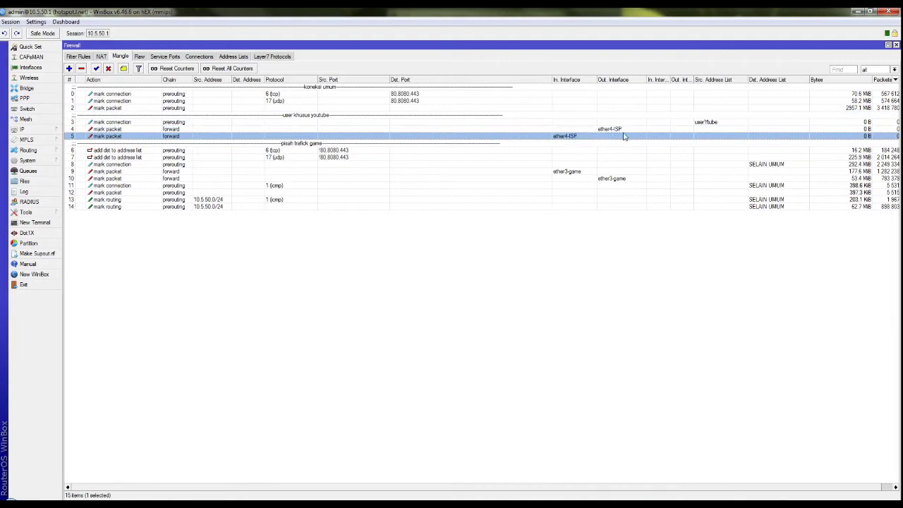
{"action": "left_click", "coordinate": [696, 130]}
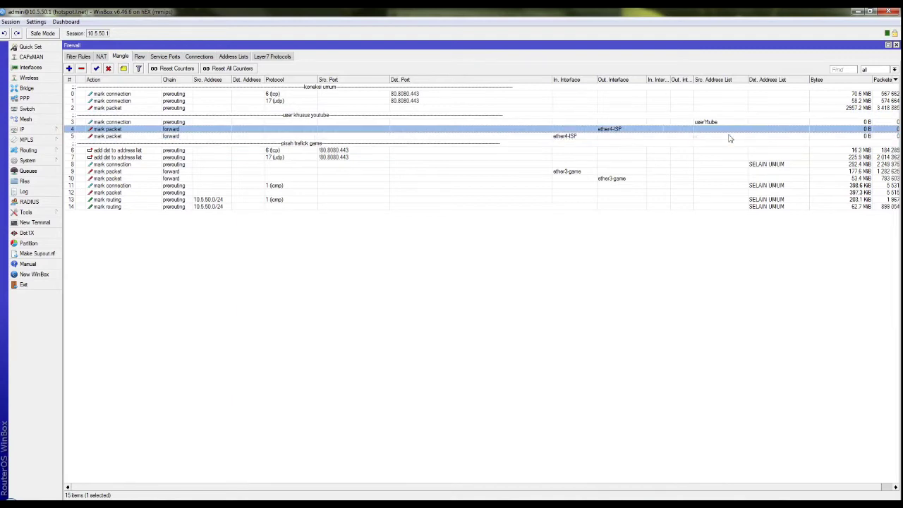
{"action": "left_click", "coordinate": [568, 139]}
{"action": "left_click", "coordinate": [564, 132]}
{"action": "left_click", "coordinate": [567, 138]}
{"action": "left_click", "coordinate": [565, 130]}
{"action": "left_click", "coordinate": [563, 137]}
{"action": "left_click", "coordinate": [558, 129]}
{"action": "left_click", "coordinate": [553, 122]}
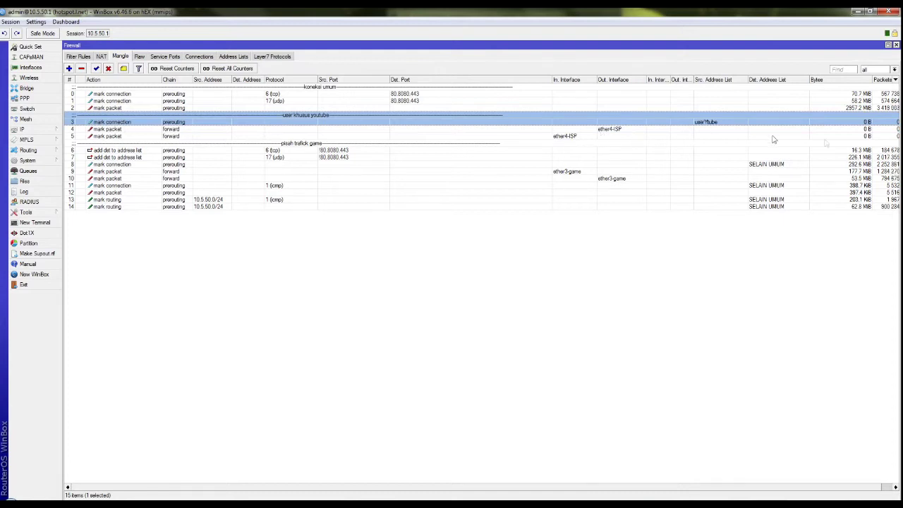
- Check the byte and packet counters of the three user khusus youtube mangle rules
{"action": "left_click", "coordinate": [846, 138]}
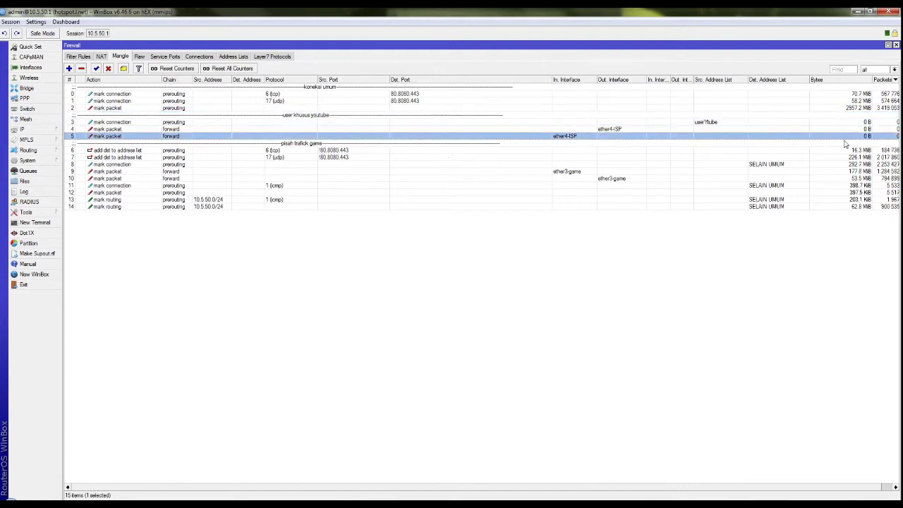
{"action": "left_click", "coordinate": [867, 131]}
{"action": "left_click", "coordinate": [868, 124]}
{"action": "left_click", "coordinate": [870, 130]}
{"action": "left_click", "coordinate": [873, 137]}
{"action": "left_click", "coordinate": [871, 131]}
{"action": "left_click", "coordinate": [870, 124]}
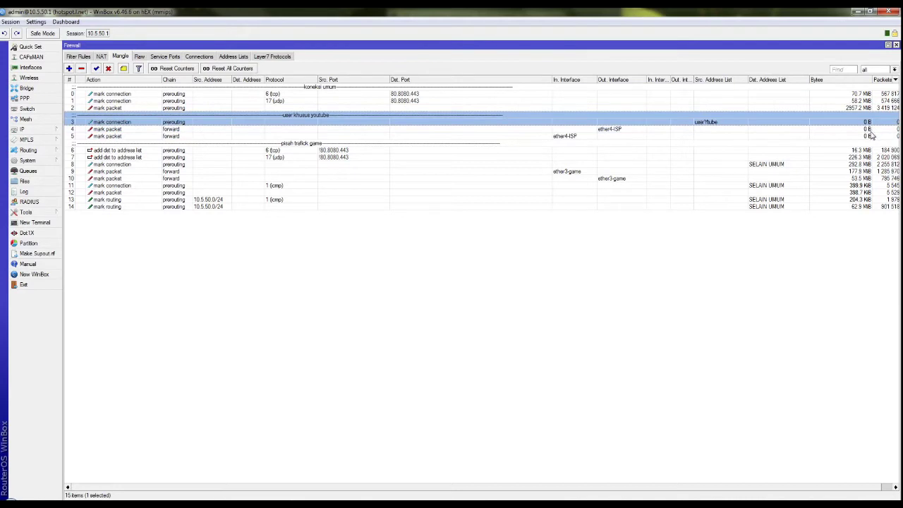
{"action": "left_click", "coordinate": [870, 130]}
{"action": "left_click", "coordinate": [871, 136]}
{"action": "left_click", "coordinate": [872, 130]}
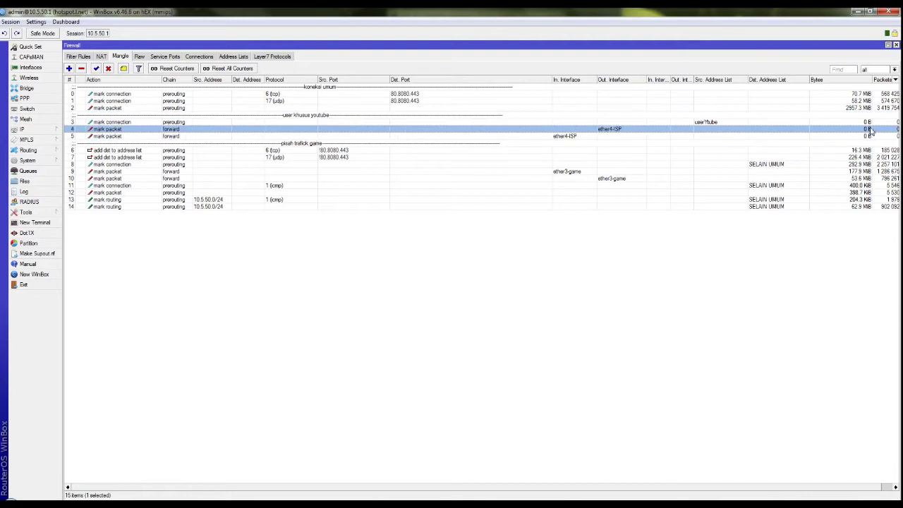
{"action": "left_click", "coordinate": [868, 124]}
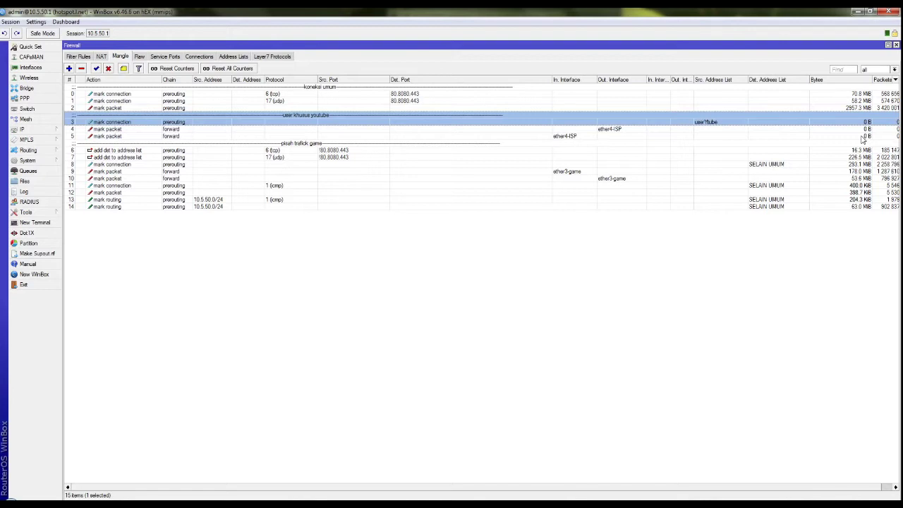
{"action": "left_click", "coordinate": [862, 136]}
{"action": "left_click", "coordinate": [861, 129]}
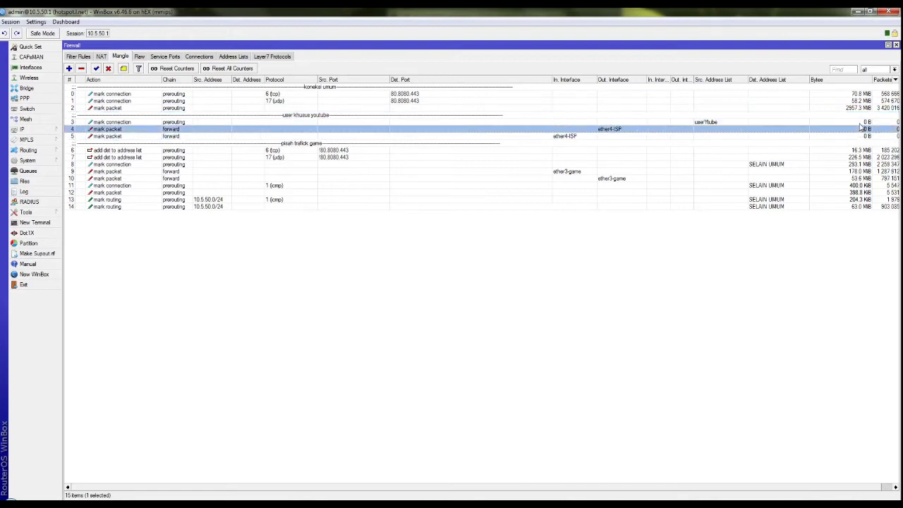
{"action": "left_click", "coordinate": [858, 124]}
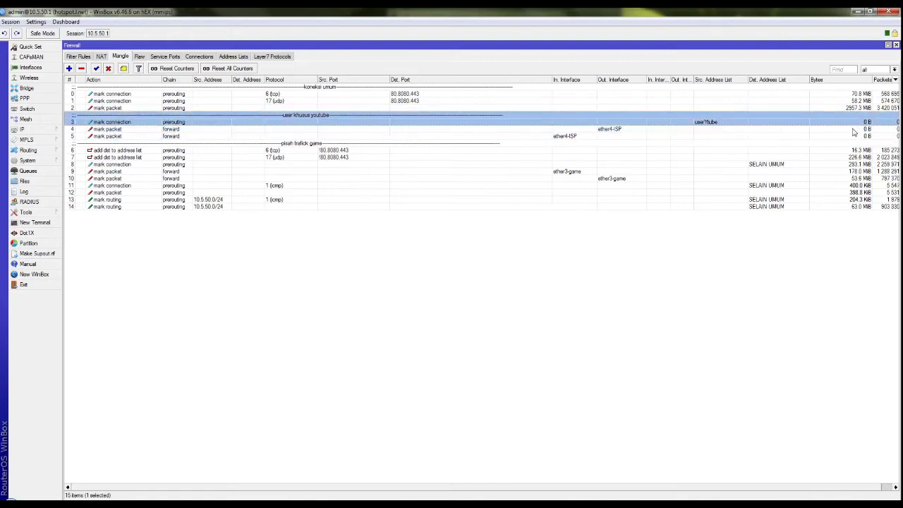
{"action": "left_click", "coordinate": [853, 136]}
{"action": "left_click", "coordinate": [855, 129]}
{"action": "left_click", "coordinate": [856, 124]}
{"action": "left_click", "coordinate": [457, 138]}
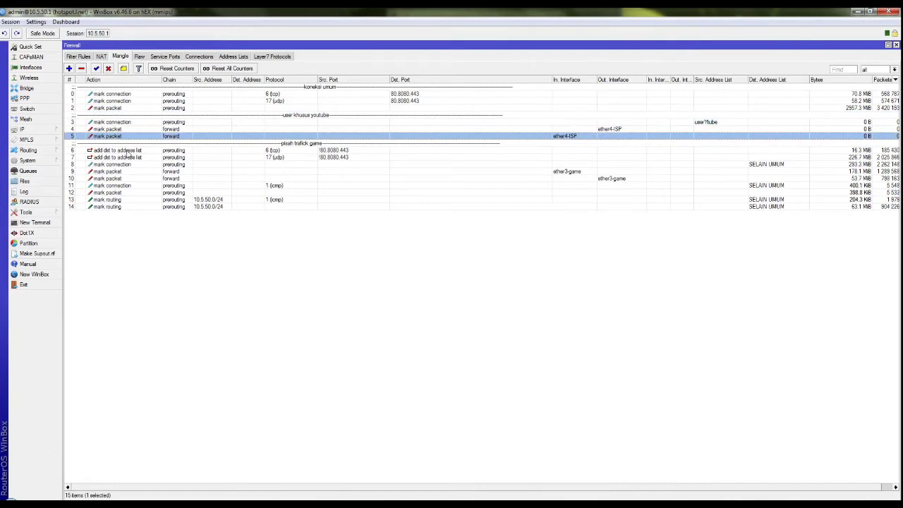
- Examine the source ports of the tcp and udp add dst to address list rules under pisah trafick game, and clear the selection
{"action": "left_click", "coordinate": [87, 152]}
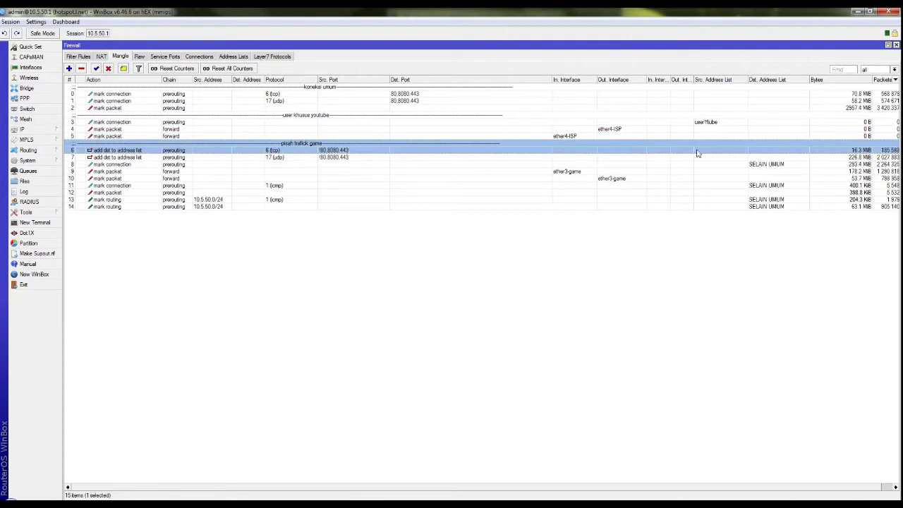
{"action": "left_click", "coordinate": [353, 158]}
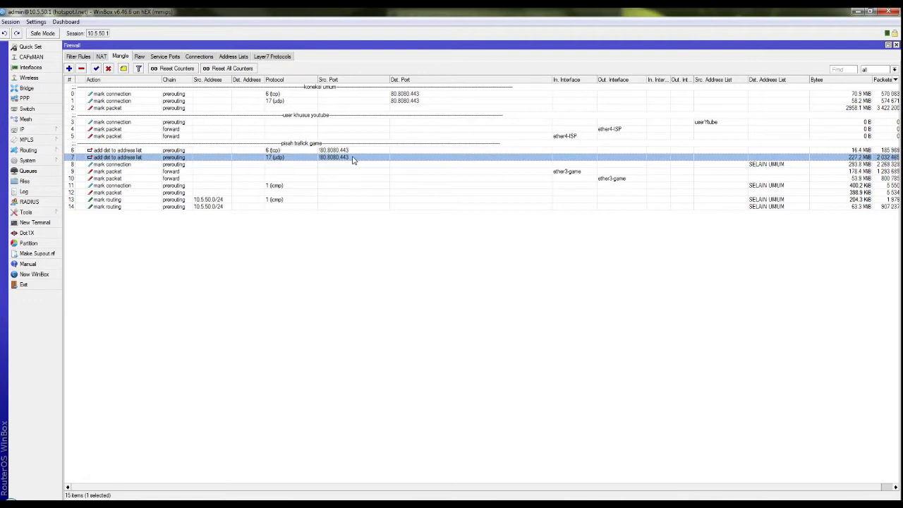
{"action": "mouse_move", "coordinate": [354, 160]}
{"action": "left_mouse_down"}
{"action": "mouse_move", "coordinate": [357, 151]}
{"action": "mouse_move", "coordinate": [357, 159]}
{"action": "left_mouse_up"}
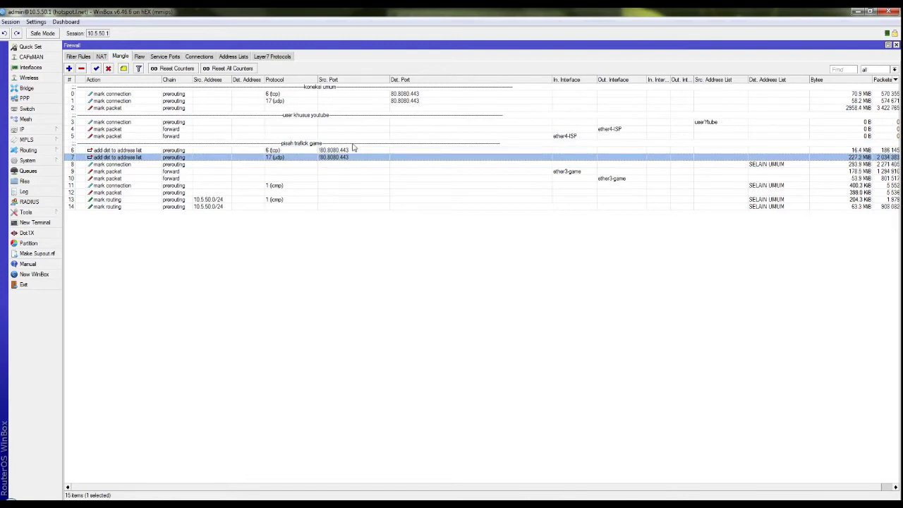
{"action": "left_click", "coordinate": [352, 151]}
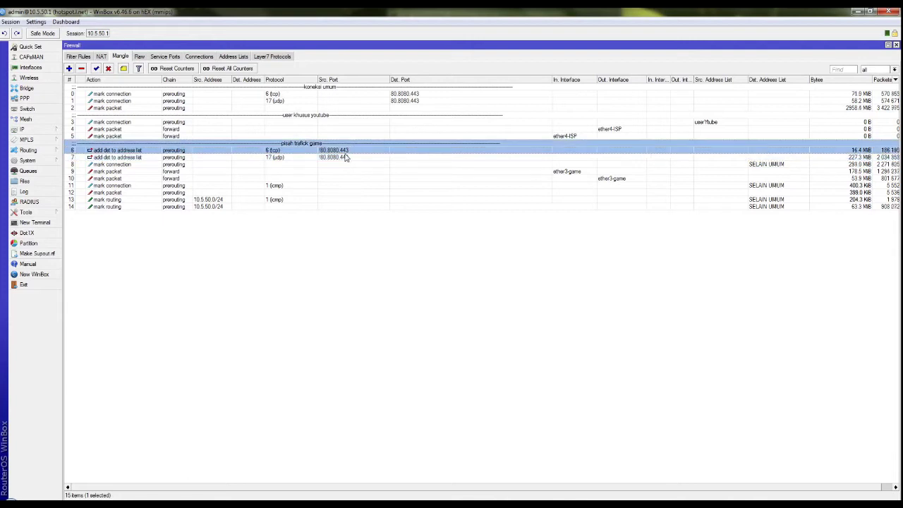
{"action": "left_click", "coordinate": [322, 276]}
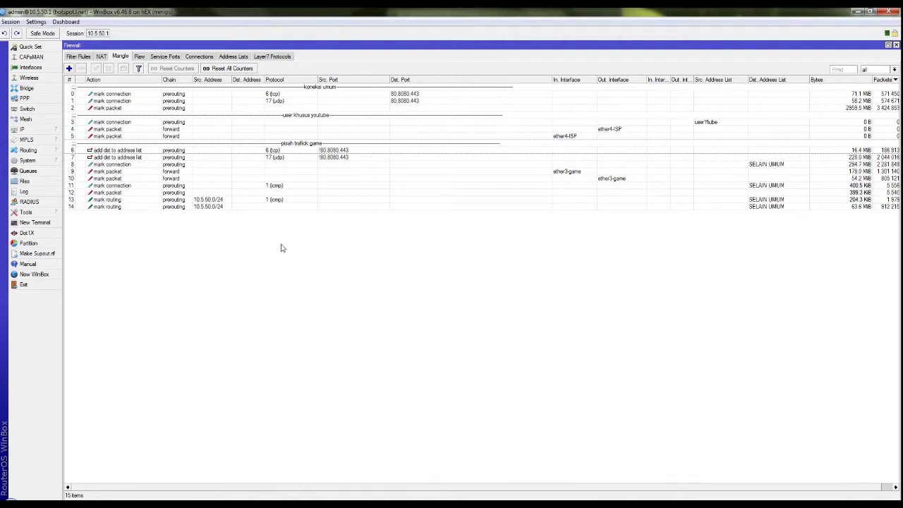
- Compare the tcp and udp add dst to address list rules under pisah trafick game, and clear the selection
{"action": "left_click", "coordinate": [304, 143]}
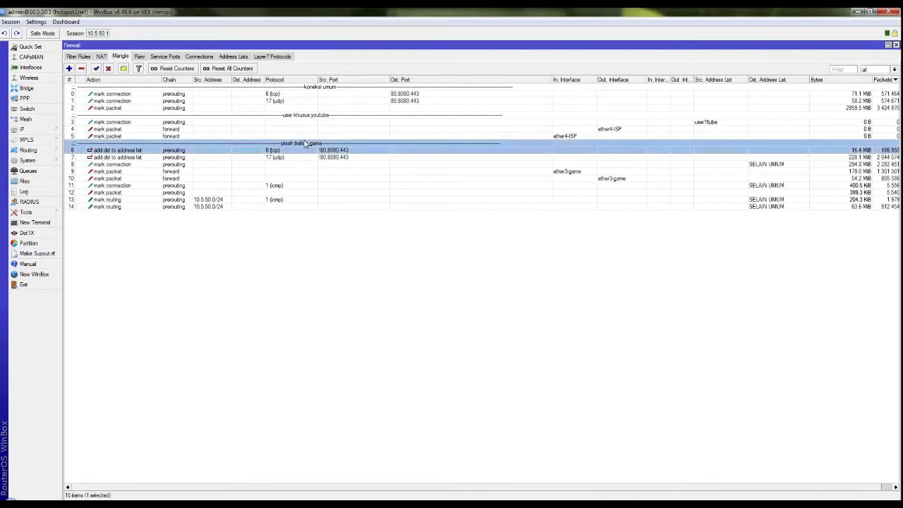
{"action": "left_click", "coordinate": [307, 156]}
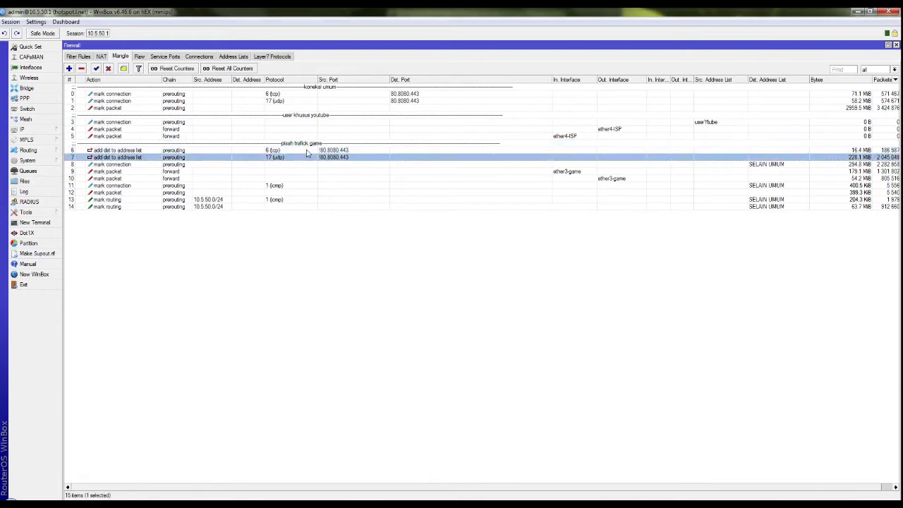
{"action": "left_click", "coordinate": [307, 149]}
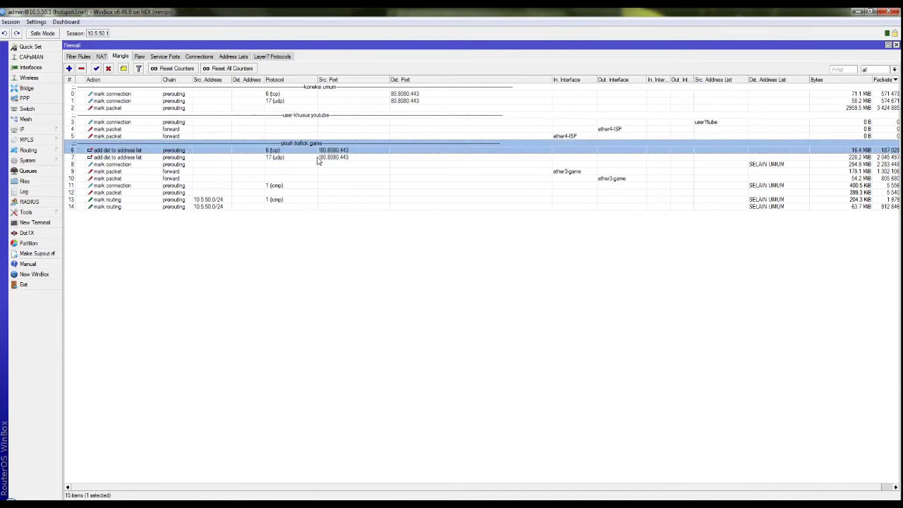
{"action": "left_click", "coordinate": [317, 156]}
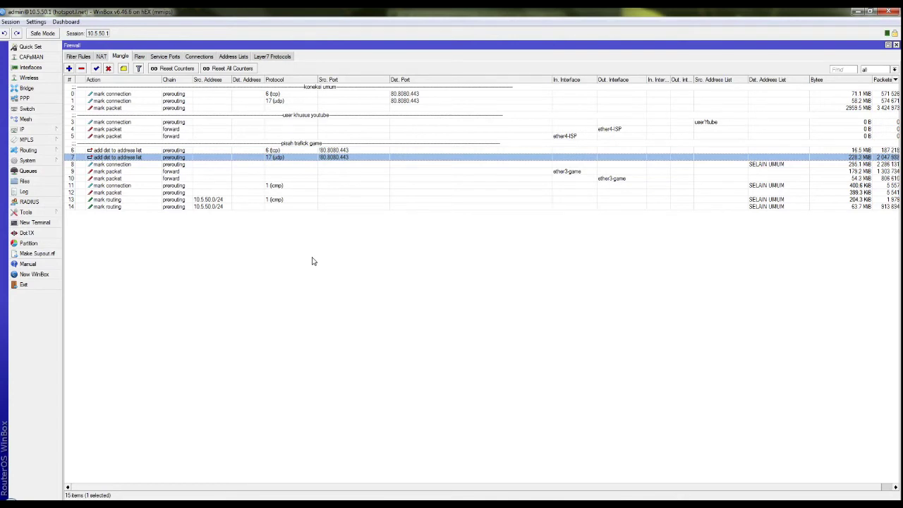
{"action": "left_click", "coordinate": [313, 261]}
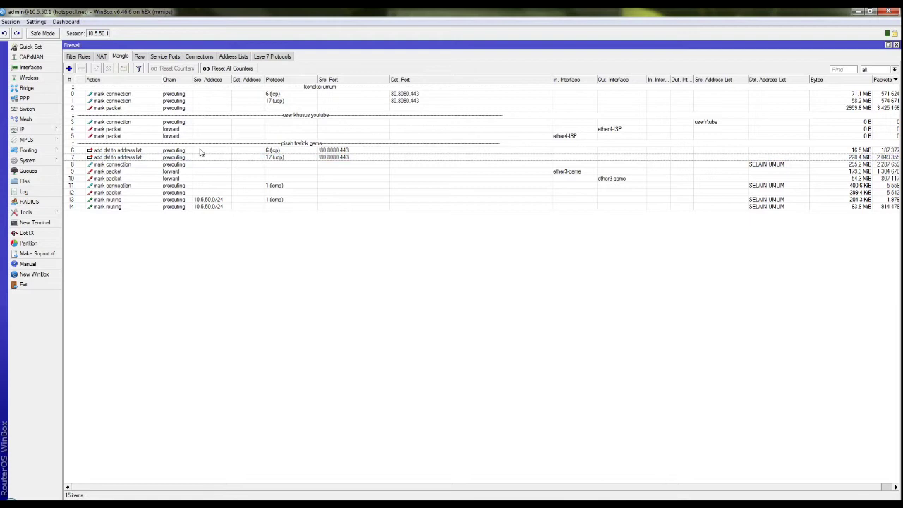
- Review the two add dst to address list game rules, and browse the SELAIN UMUM entries in the firewall's address lists
{"action": "left_click", "coordinate": [200, 153]}
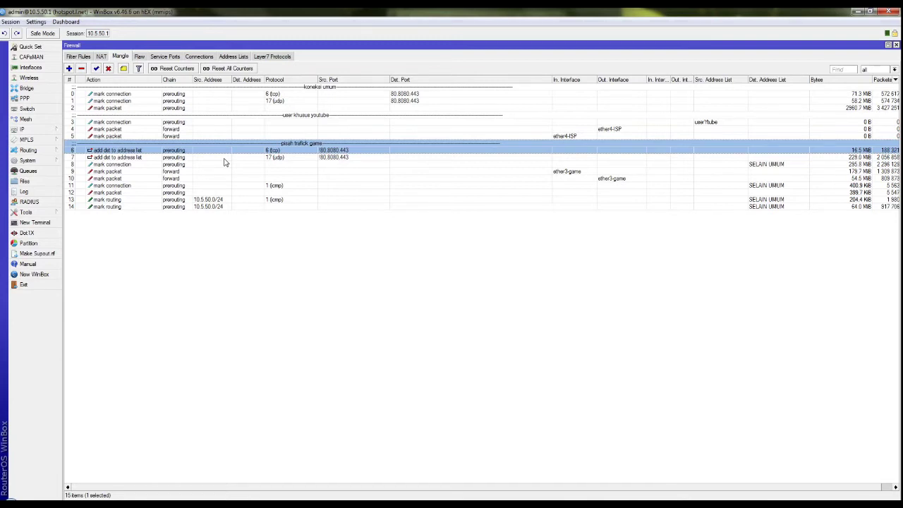
{"action": "left_click", "coordinate": [145, 157]}
{"action": "left_click", "coordinate": [144, 152]}
{"action": "left_click", "coordinate": [235, 57]}
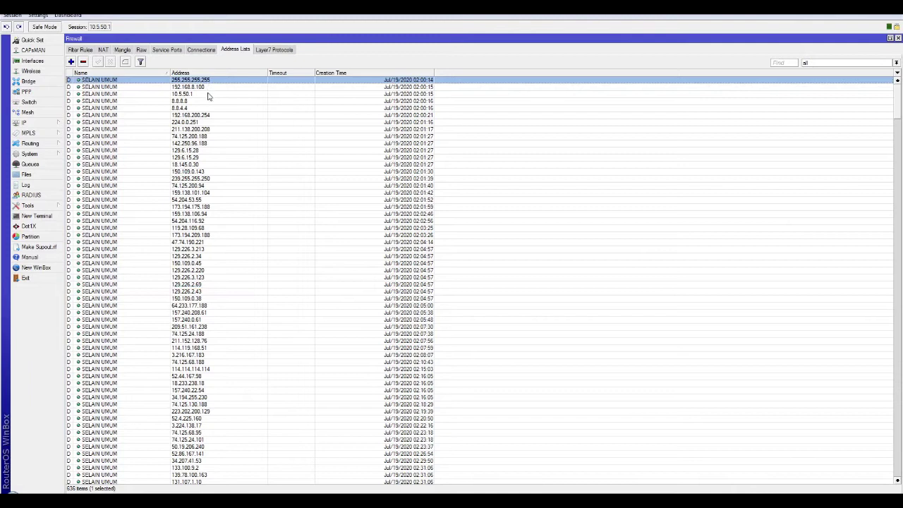
{"action": "scroll", "coordinate": [216, 161], "scroll_direction": "down", "scroll_amount": 2}
{"action": "scroll", "coordinate": [216, 161], "scroll_direction": "up", "scroll_amount": 2}
{"action": "scroll", "coordinate": [216, 161], "scroll_direction": "down", "scroll_amount": 2}
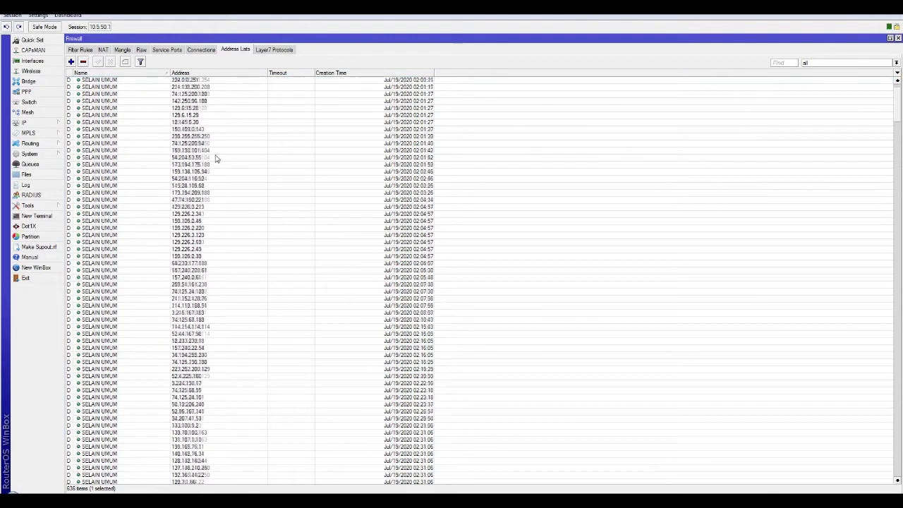
{"action": "scroll", "coordinate": [216, 159], "scroll_direction": "up", "scroll_amount": 2}
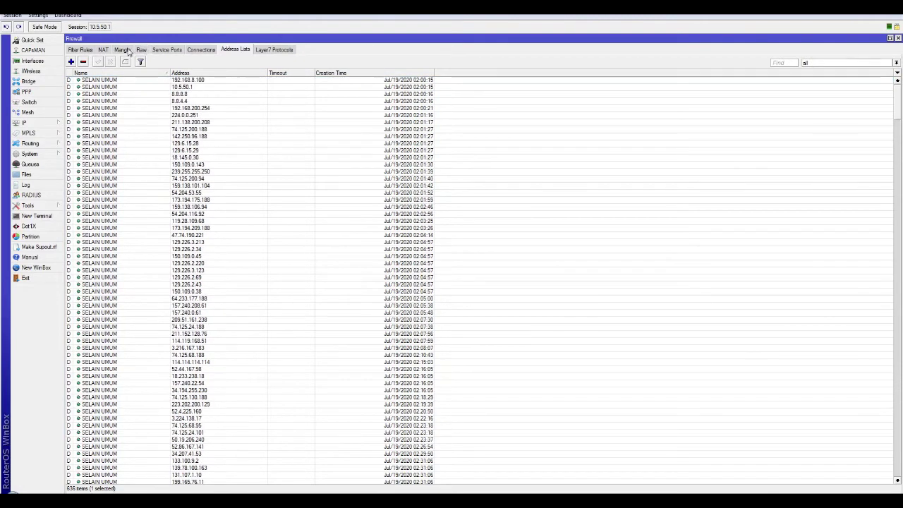
- Revisit the tcp and udp add dst to address list mangle rules and relate them to the SELAIN UMUM address list
{"action": "left_click", "coordinate": [123, 49]}
{"action": "left_click", "coordinate": [141, 150]}
{"action": "left_click", "coordinate": [144, 144]}
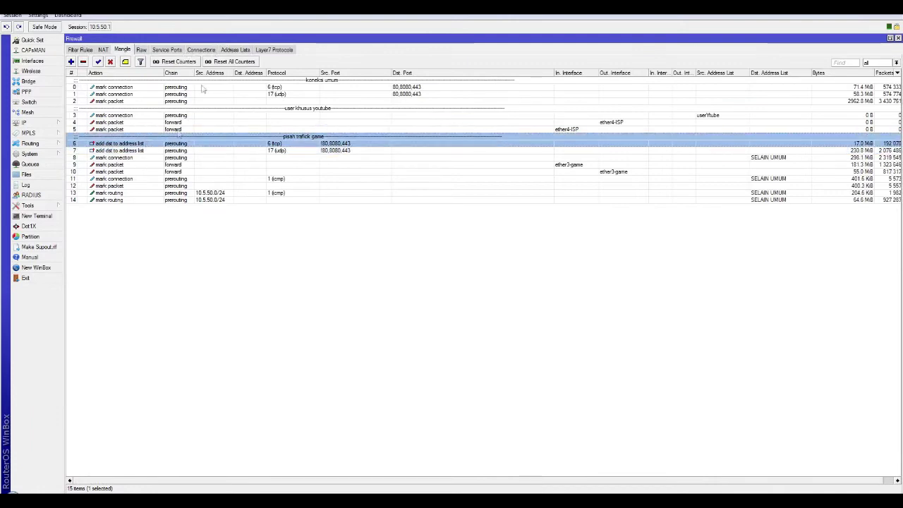
{"action": "left_click", "coordinate": [235, 50]}
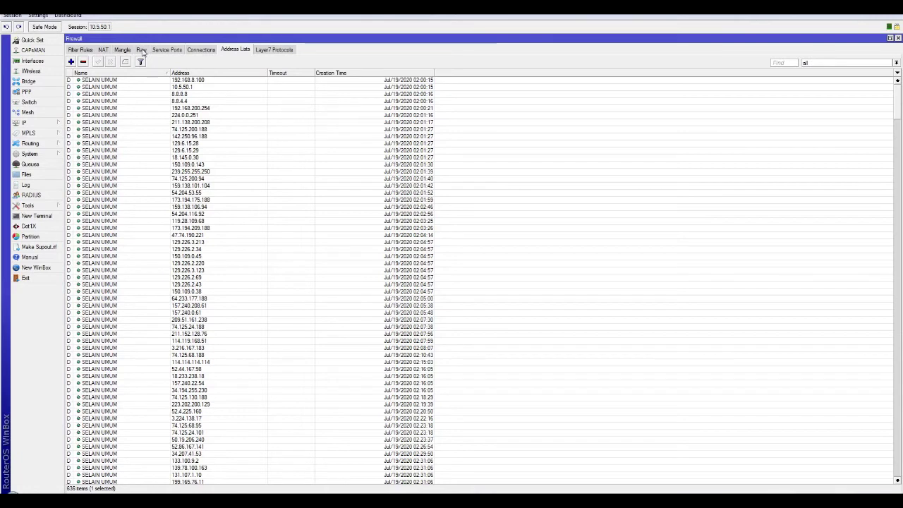
- Return to the mangle rules and examine the source port exclusion !80,8080,443 on the tcp and udp game rules
{"action": "left_click", "coordinate": [124, 50]}
{"action": "left_click", "coordinate": [297, 155]}
{"action": "left_click", "coordinate": [317, 146]}
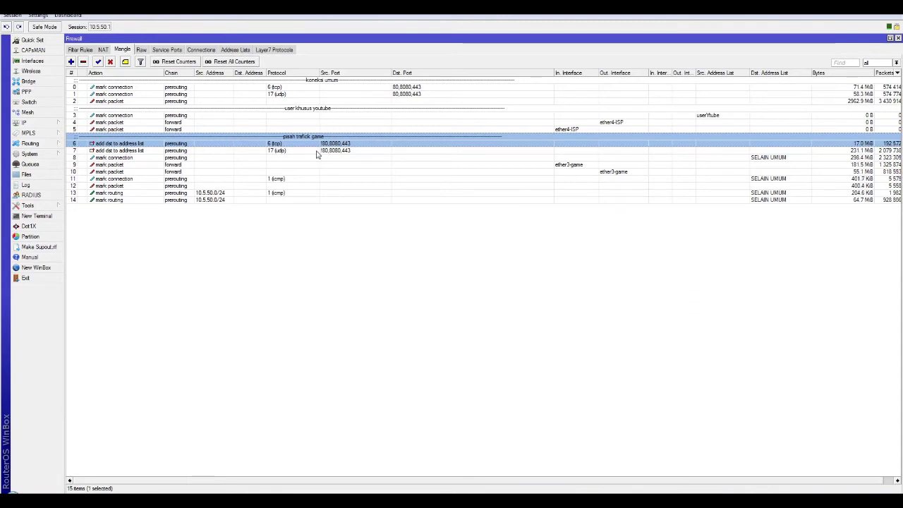
{"action": "left_click", "coordinate": [317, 154]}
{"action": "left_click", "coordinate": [312, 144]}
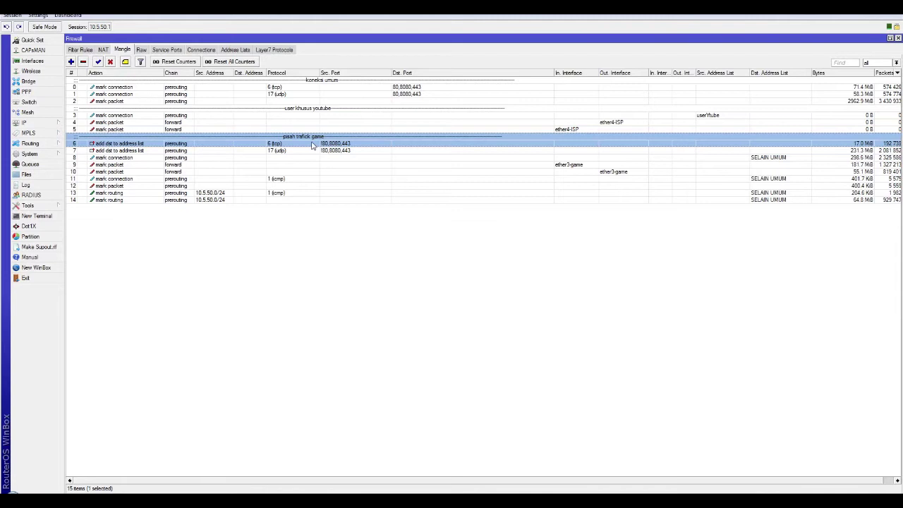
- Examine the prerouting chain of the two add dst to address list rules under pisah trafick game
{"action": "left_click", "coordinate": [169, 151]}
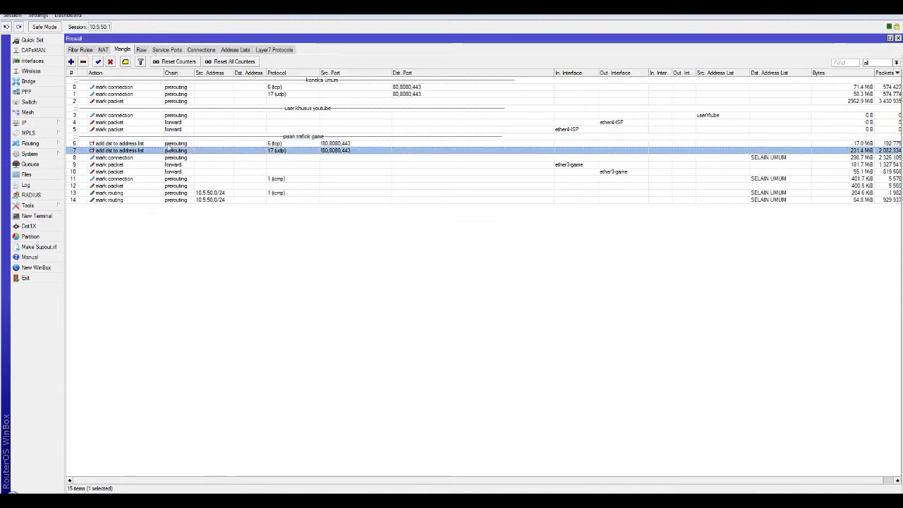
{"action": "left_click", "coordinate": [170, 145]}
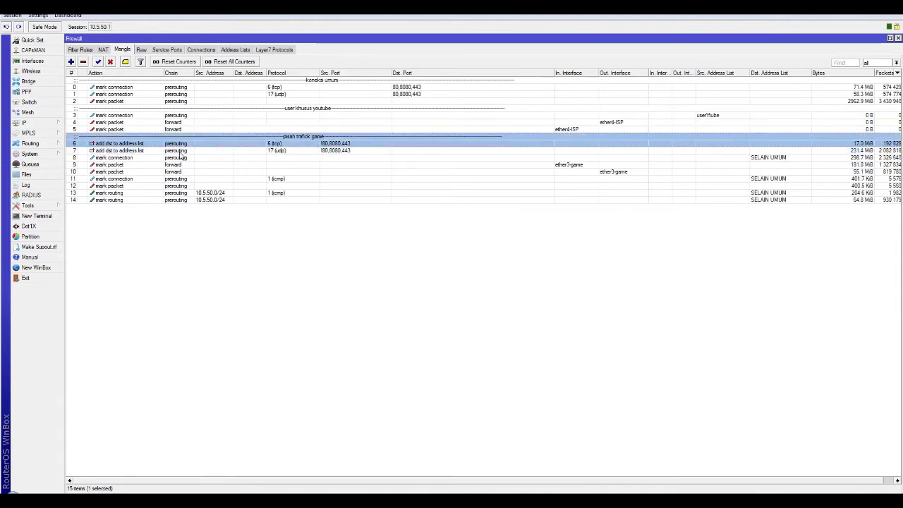
{"action": "left_click", "coordinate": [185, 151]}
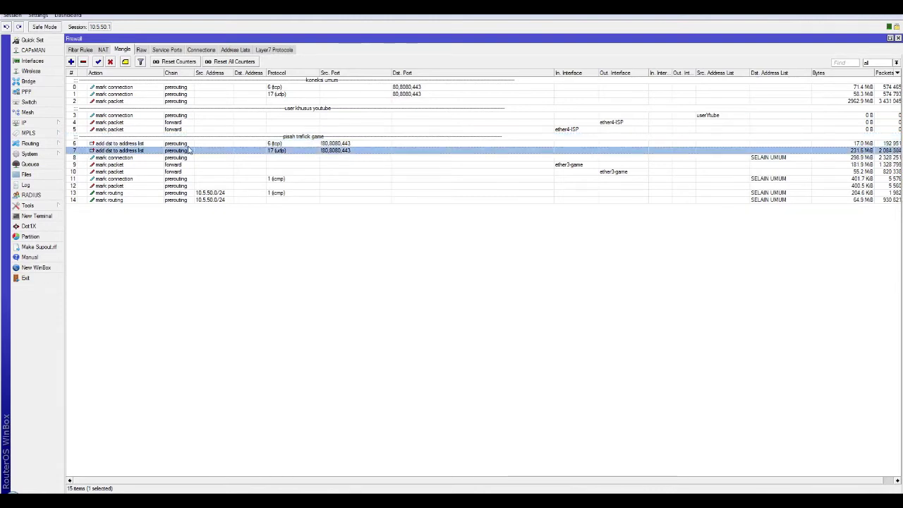
{"action": "left_click_drag", "start_coordinate": [189, 151], "coordinate": [266, 149]}
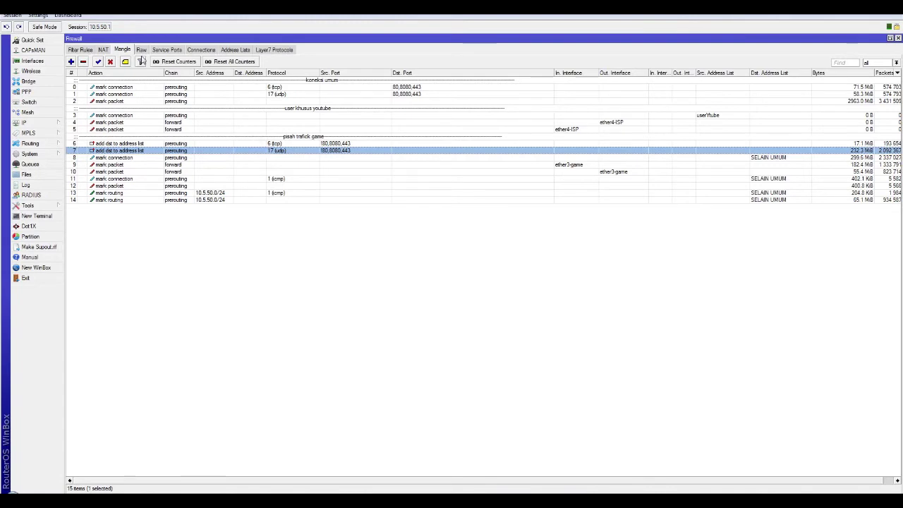
- Compare the per-game destination ports in the firewall's raw rules with the add dst to address list mangle rules
{"action": "left_click", "coordinate": [141, 51]}
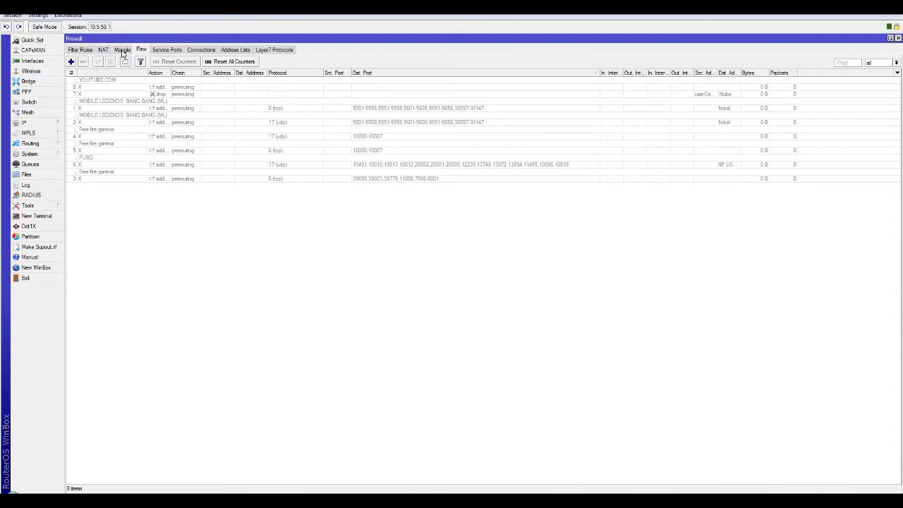
{"action": "left_click", "coordinate": [122, 51]}
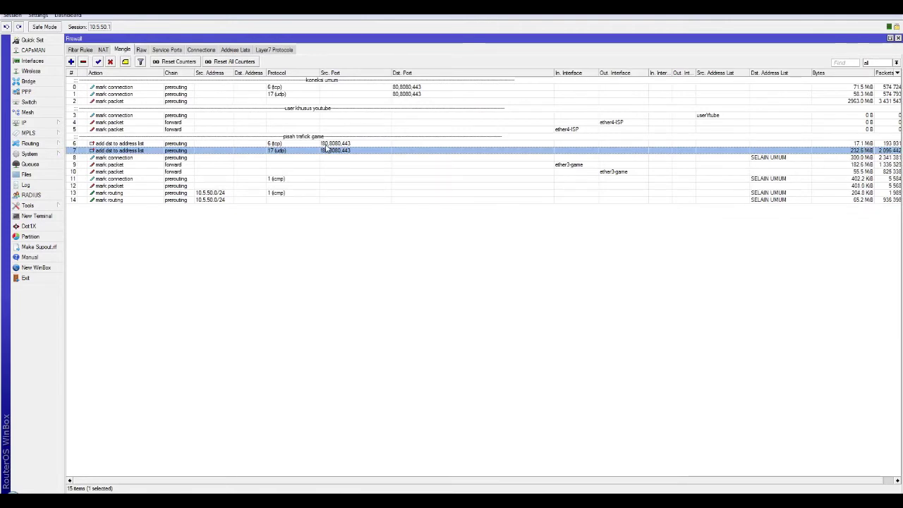
{"action": "left_click", "coordinate": [280, 145]}
{"action": "left_click", "coordinate": [157, 153]}
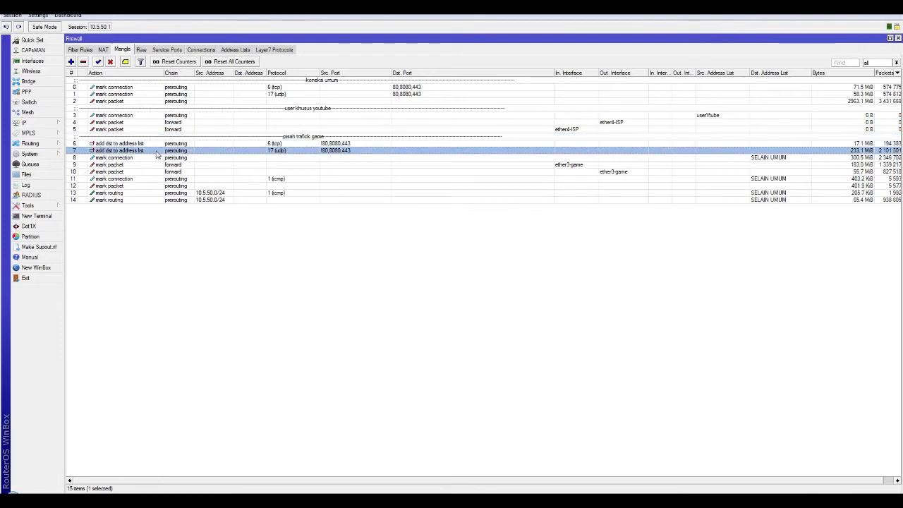
- Examine the excluded source ports 80, 8080 and 443 on the tcp and udp game mangle rules
{"action": "left_click", "coordinate": [327, 145]}
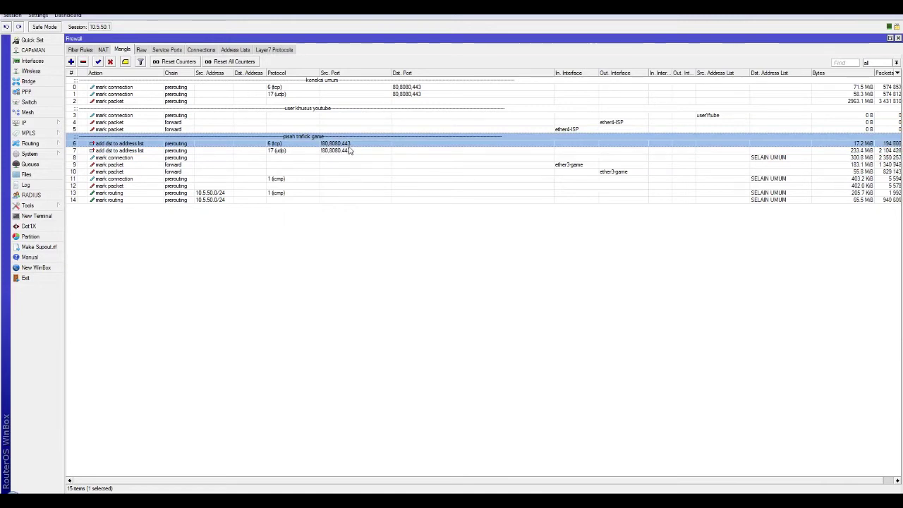
{"action": "left_click", "coordinate": [342, 150]}
{"action": "left_click", "coordinate": [324, 145]}
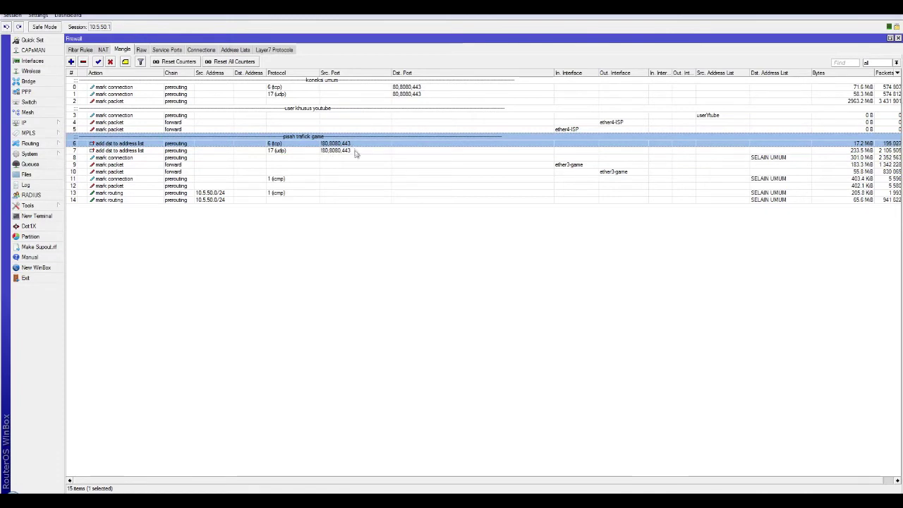
{"action": "left_click", "coordinate": [354, 152]}
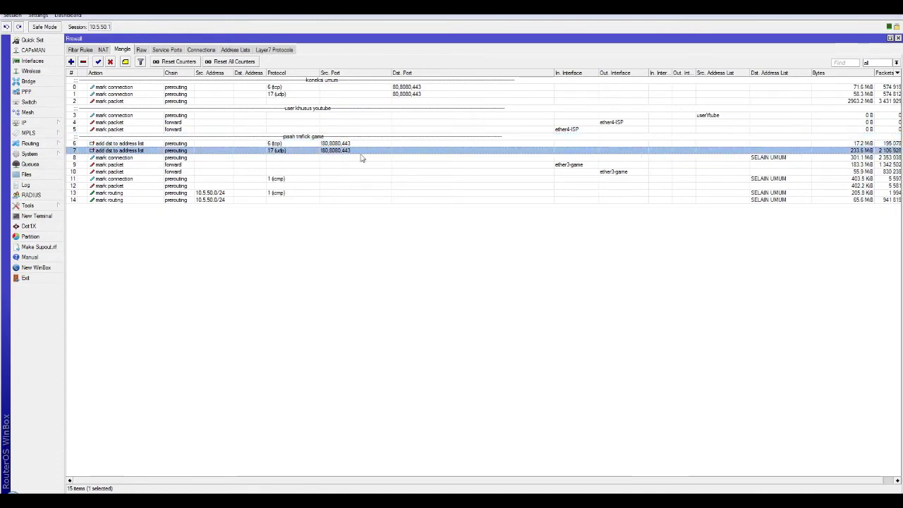
{"action": "left_click_drag", "start_coordinate": [361, 150], "coordinate": [307, 154]}
- Inspect the SELAIN UMUM entry for 10.5.50.1 in the address lists, and return to the mangle rules
{"action": "left_click", "coordinate": [243, 50]}
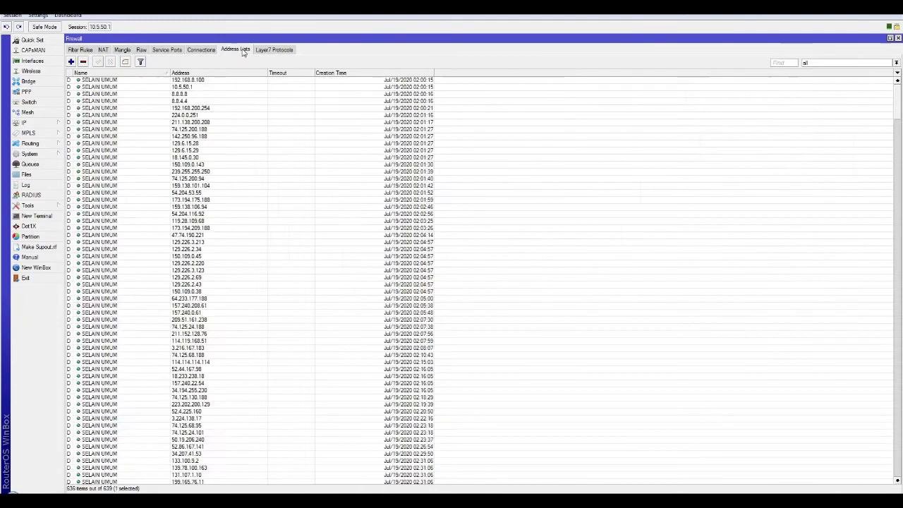
{"action": "left_click", "coordinate": [187, 87]}
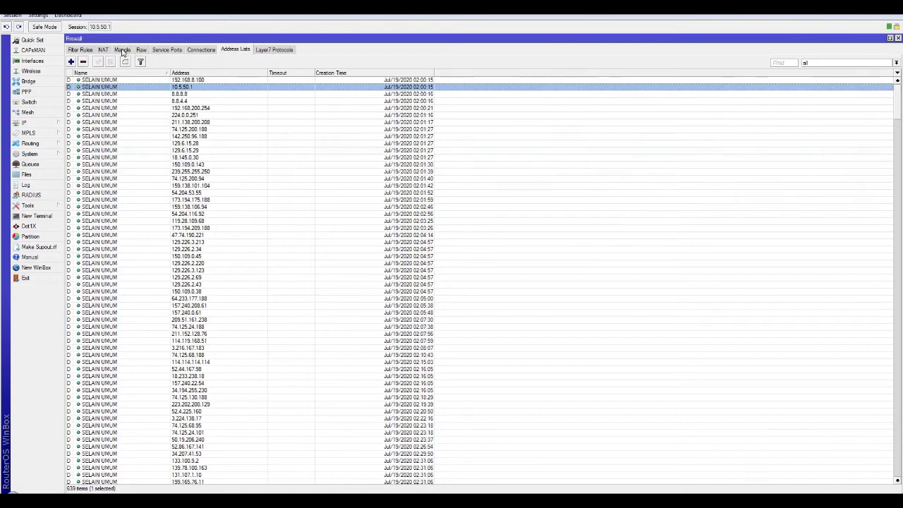
{"action": "left_click", "coordinate": [122, 49]}
- Compare the source port exclusions of the tcp and udp add dst to address list rules
{"action": "left_click", "coordinate": [330, 143]}
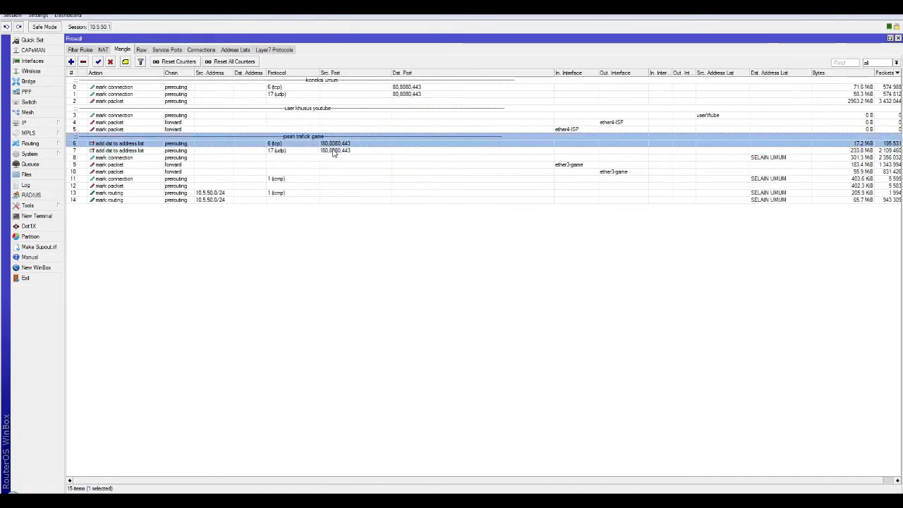
{"action": "left_click", "coordinate": [334, 151]}
{"action": "left_click", "coordinate": [335, 144]}
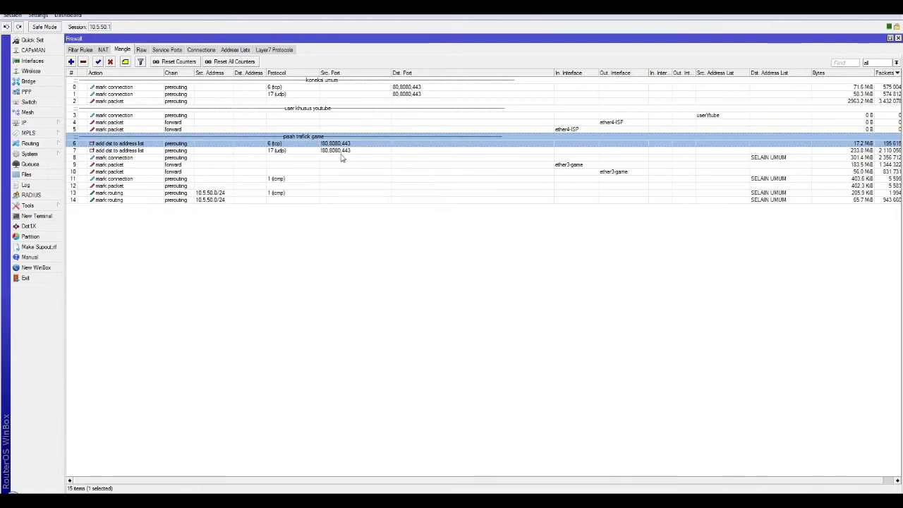
{"action": "left_click", "coordinate": [327, 151]}
{"action": "left_click", "coordinate": [329, 144]}
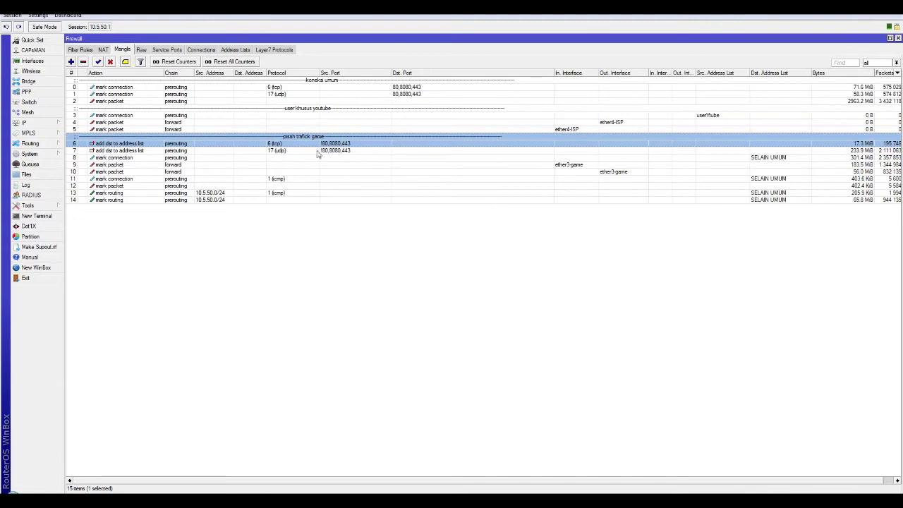
- Look over the SELAIN UMUM address list, and recheck the tcp and udp mangle rules that populate it
{"action": "left_click", "coordinate": [240, 50]}
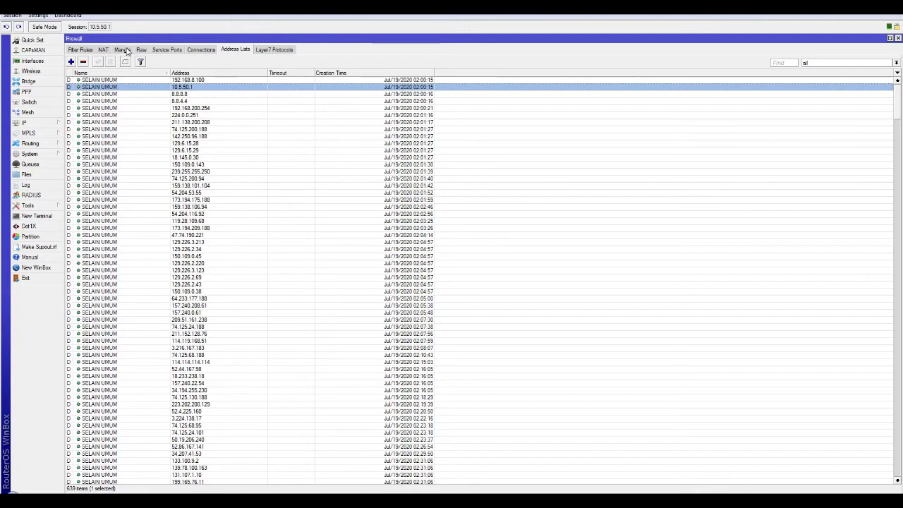
{"action": "left_click", "coordinate": [122, 50]}
{"action": "left_click", "coordinate": [340, 144]}
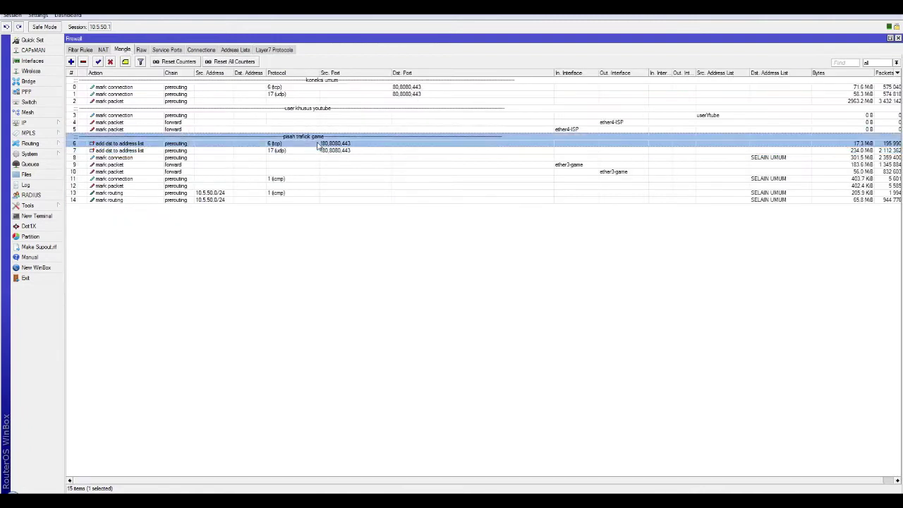
{"action": "left_click", "coordinate": [356, 153]}
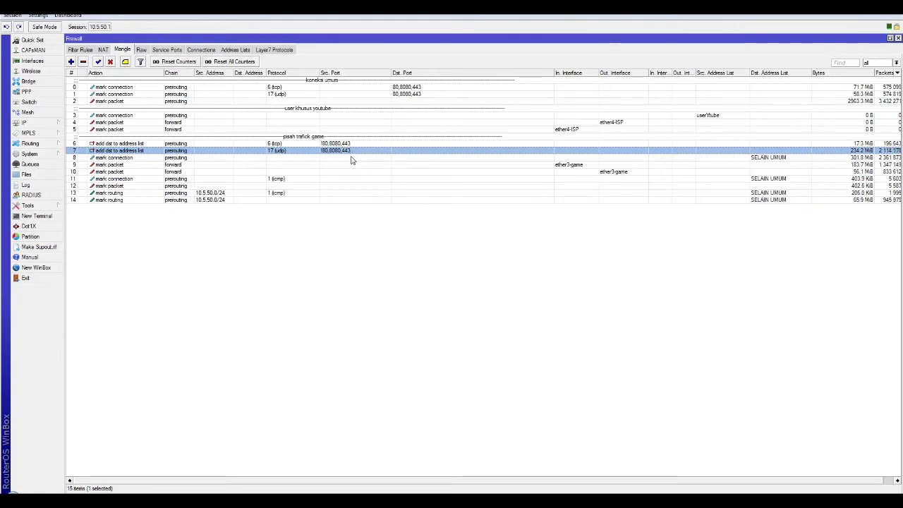
- View the SELAIN UMUM addresses once more, and review the protocols and action of the two game address list rules
{"action": "left_click", "coordinate": [237, 50]}
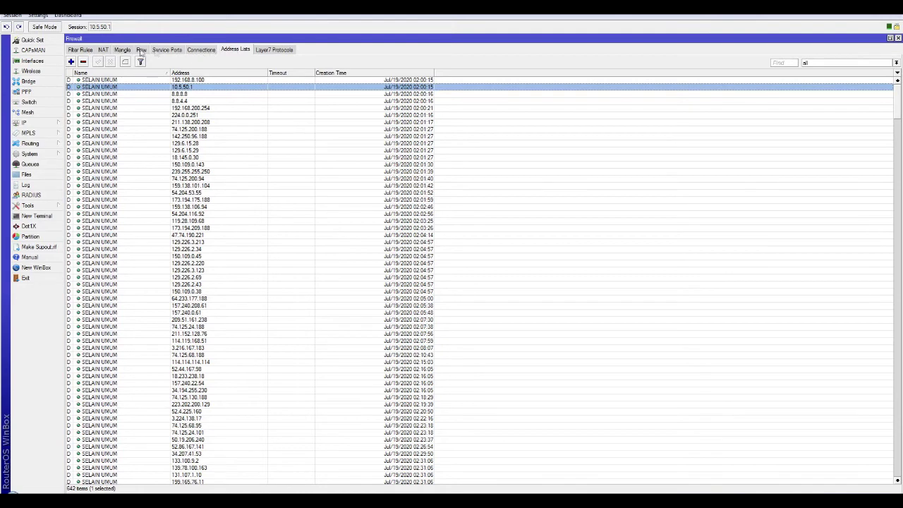
{"action": "left_click", "coordinate": [126, 51]}
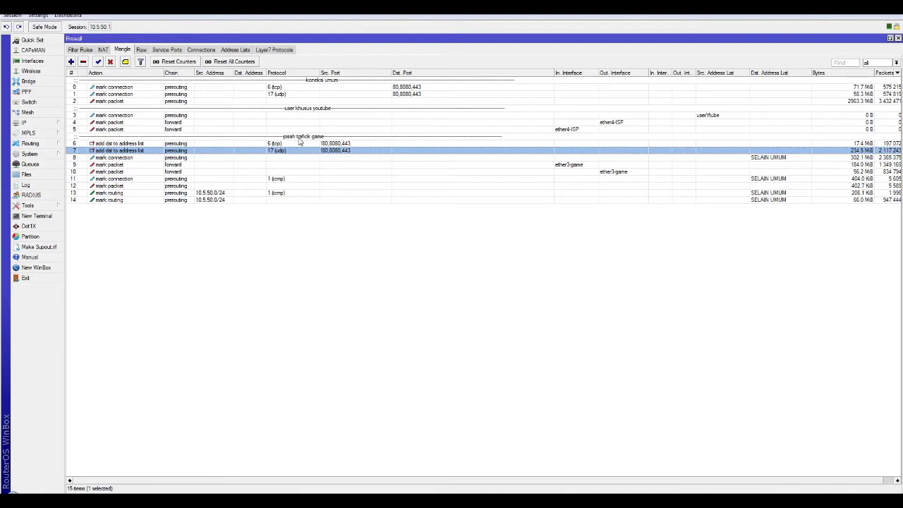
{"action": "left_click", "coordinate": [301, 144]}
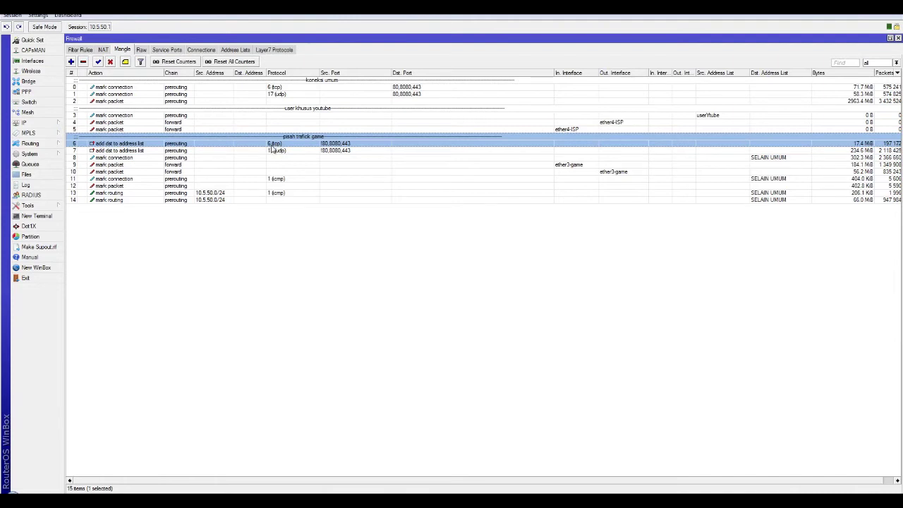
{"action": "left_click", "coordinate": [138, 151]}
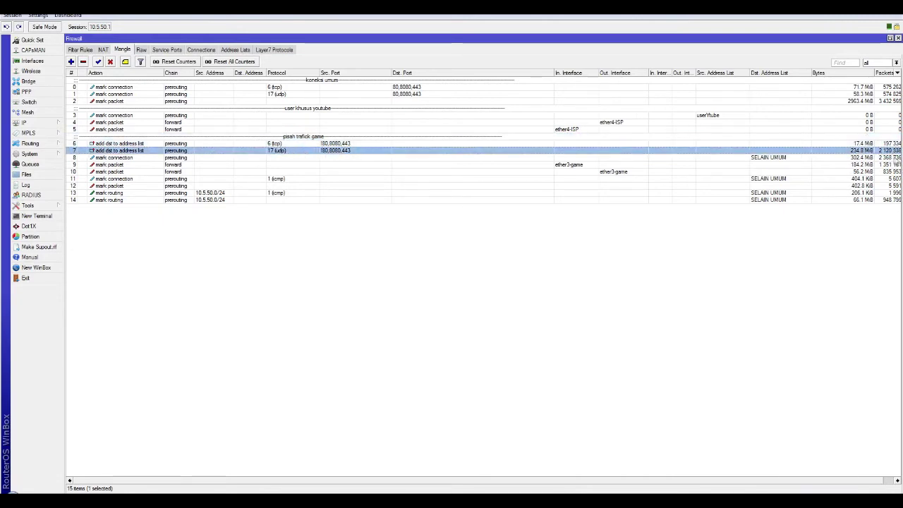
- Compare the packet counters of the tcp and udp add dst to address list rules
{"action": "left_click", "coordinate": [887, 144]}
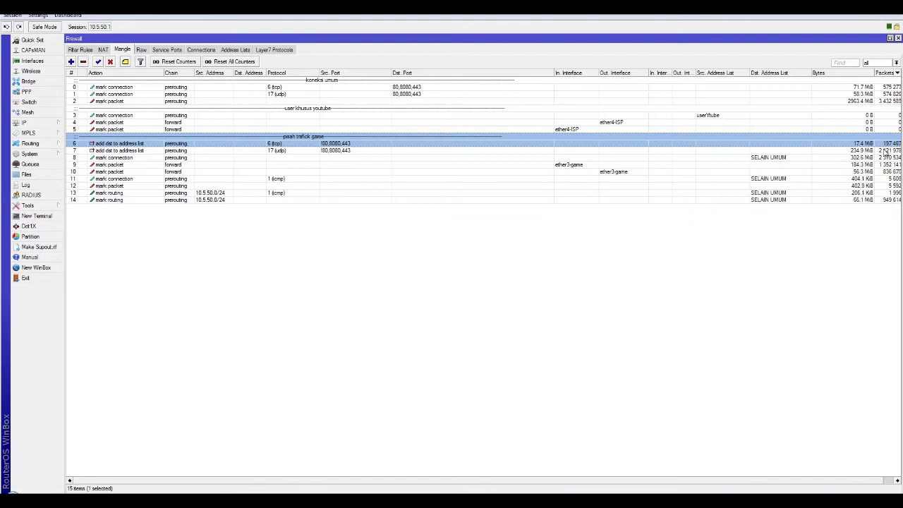
{"action": "left_click", "coordinate": [884, 151]}
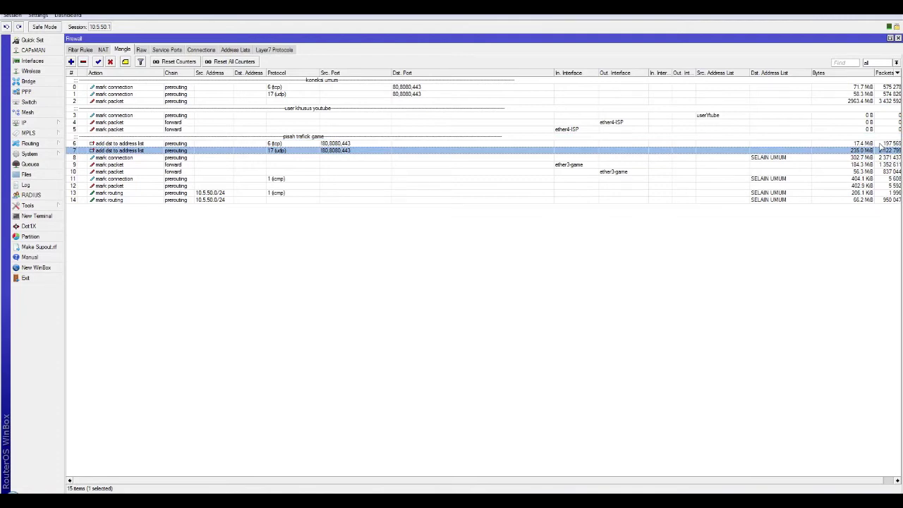
{"action": "left_click", "coordinate": [881, 144]}
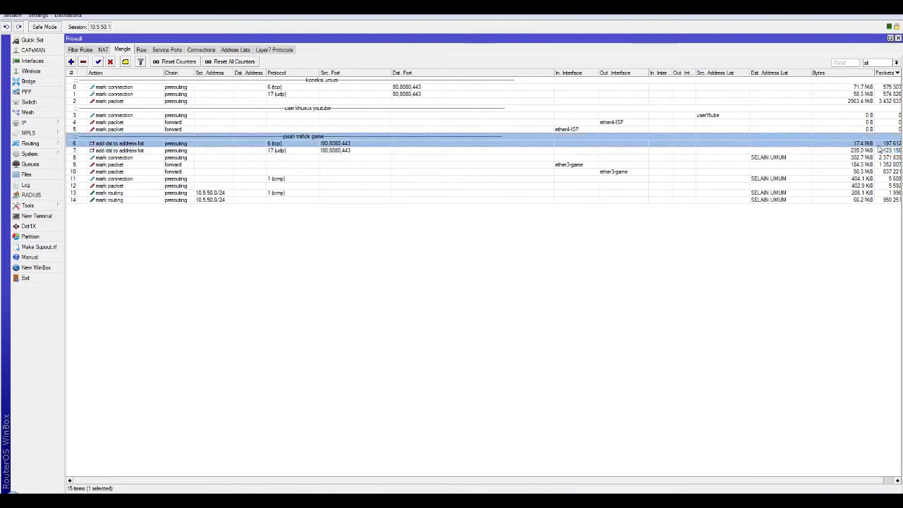
{"action": "left_click", "coordinate": [878, 150]}
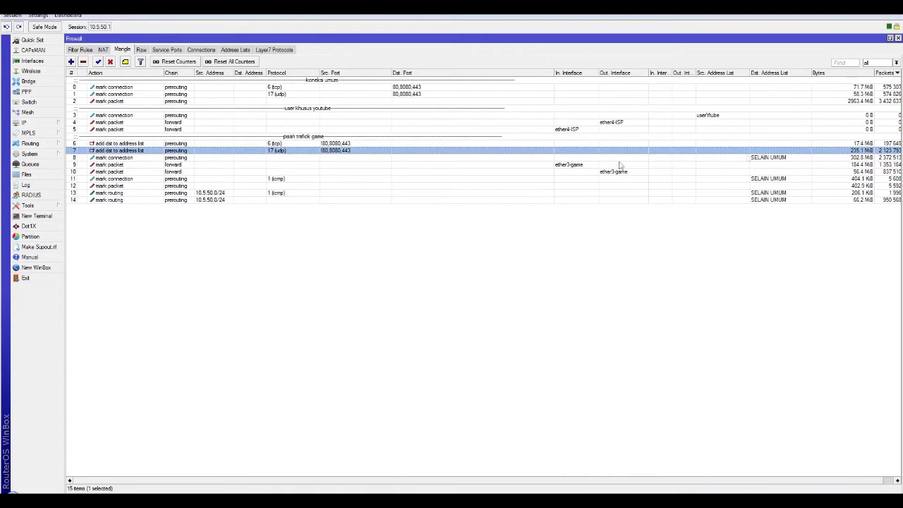
- Review the chain and action of the two game address list rules and the mark connection rule directly below them
{"action": "left_click", "coordinate": [293, 146], "text": "shift"}
{"action": "left_click", "coordinate": [200, 152]}
{"action": "left_click", "coordinate": [165, 145], "text": "shift"}
{"action": "left_click", "coordinate": [161, 151]}
{"action": "left_click", "coordinate": [148, 158]}
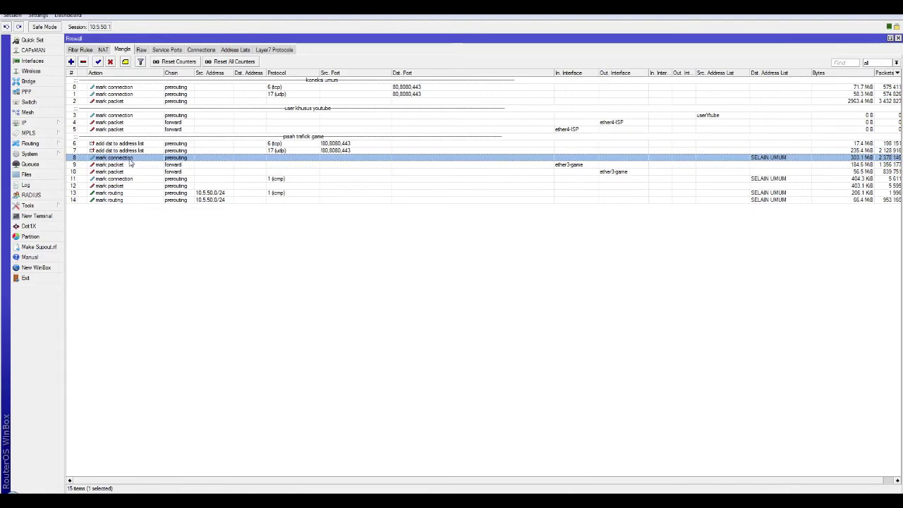
{"action": "left_click_drag", "start_coordinate": [134, 145], "coordinate": [141, 149]}
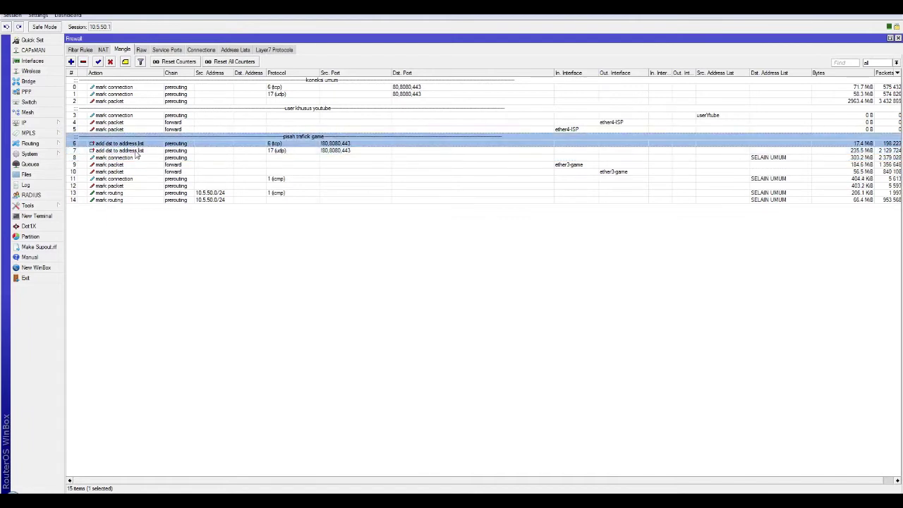
{"action": "left_click", "coordinate": [135, 159]}
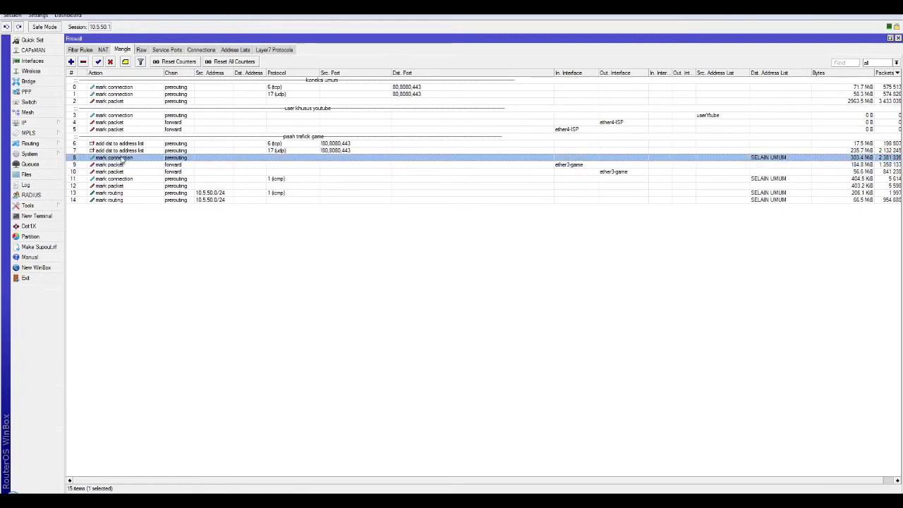
- Open the game mark connection rule and inspect its chain and its SELAIN UMUM destination address list
{"action": "double_click", "coordinate": [121, 161]}
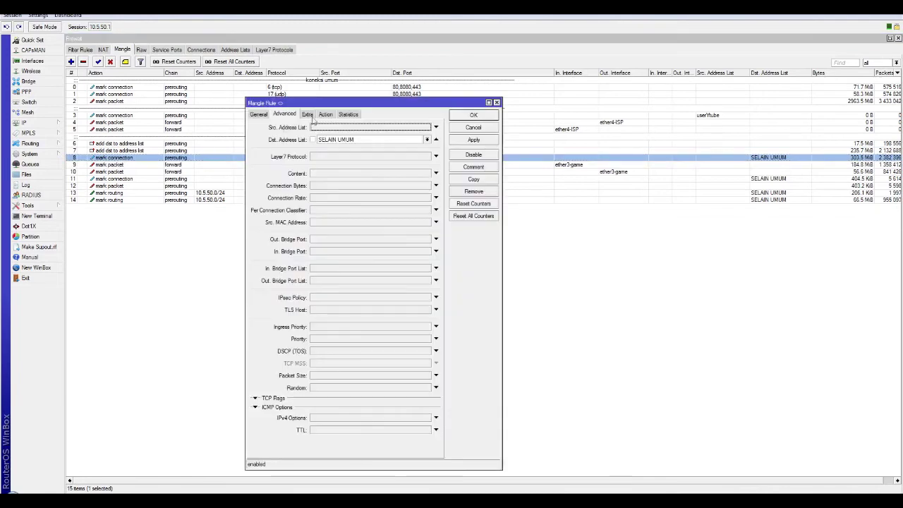
{"action": "left_click_drag", "start_coordinate": [297, 104], "coordinate": [315, 83]}
{"action": "left_click", "coordinate": [277, 106]}
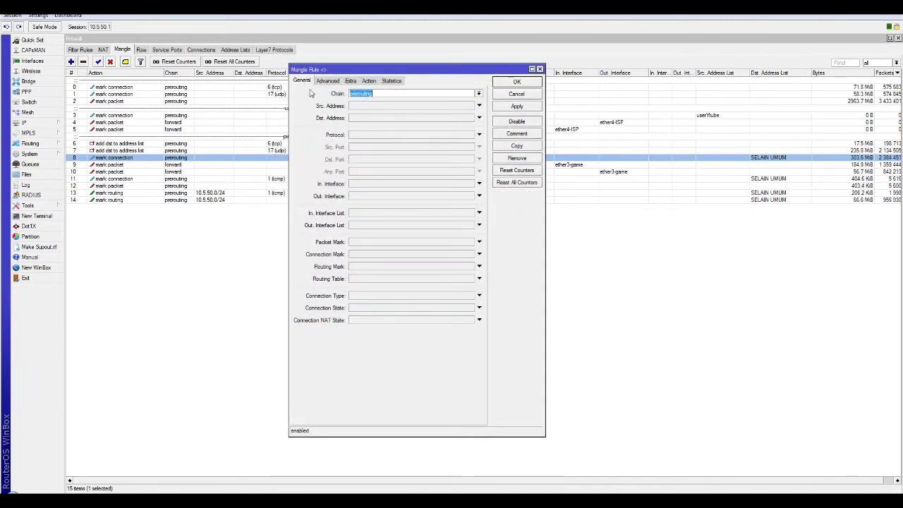
{"action": "left_click", "coordinate": [326, 82]}
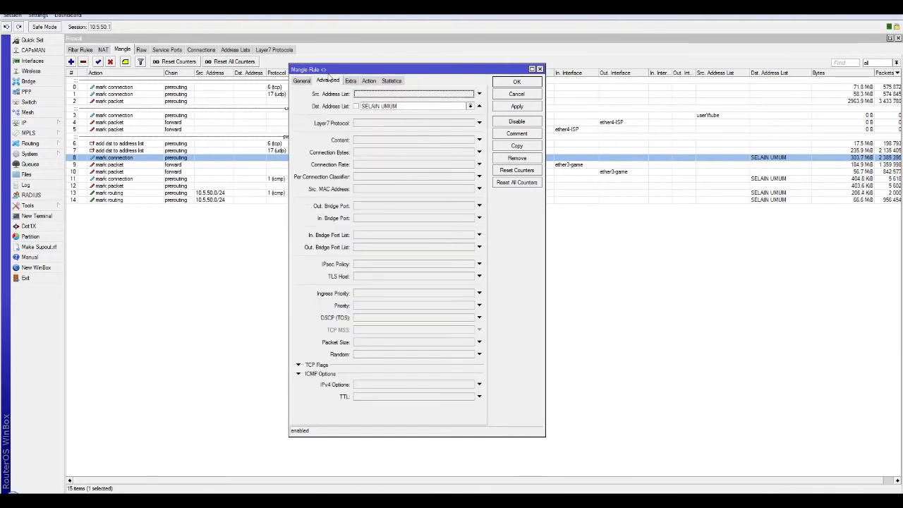
{"action": "left_click_drag", "start_coordinate": [328, 70], "coordinate": [348, 86]}
{"action": "left_click", "coordinate": [423, 120]}
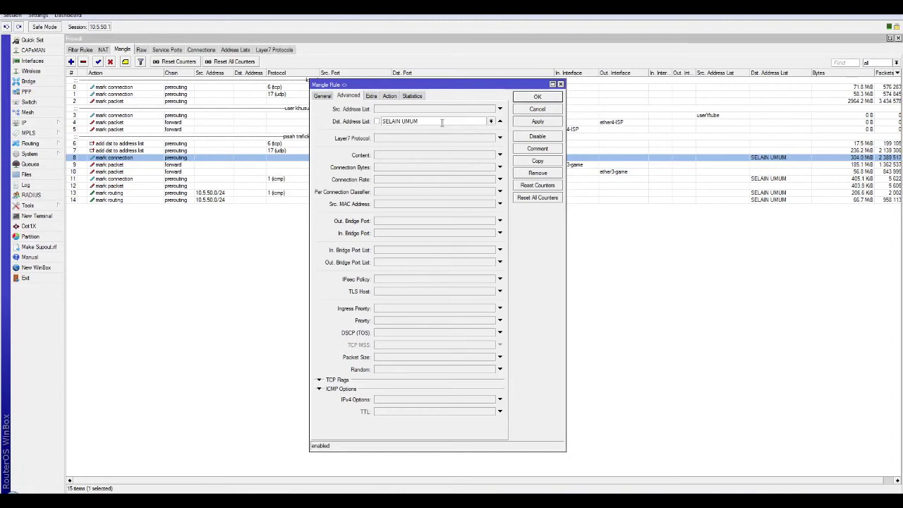
- Look at the SELAIN UMUM address list, and reopen the game mark connection rule to inspect its destination list and action
{"action": "left_click", "coordinate": [237, 51]}
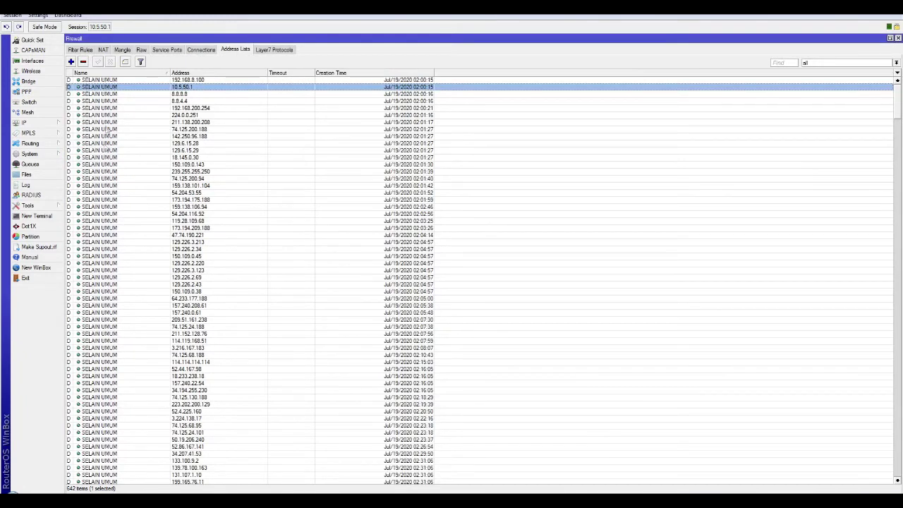
{"action": "left_click", "coordinate": [122, 50]}
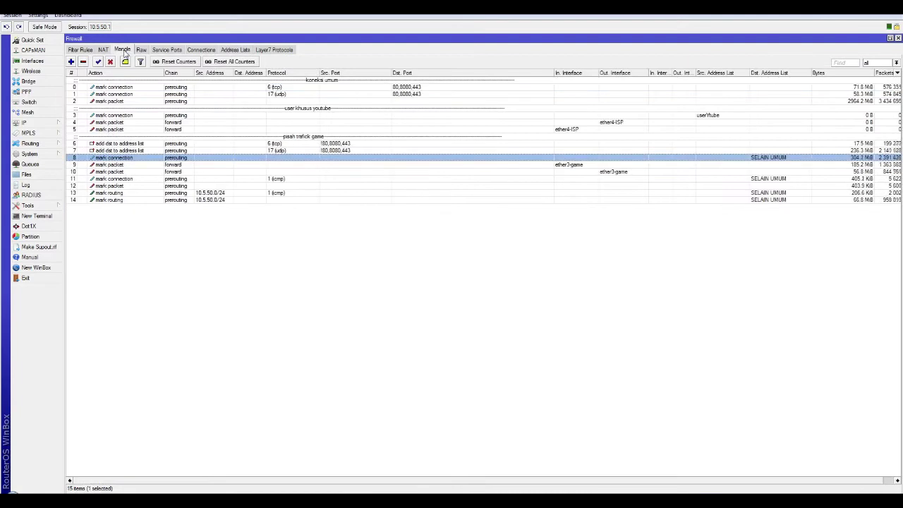
{"action": "double_click", "coordinate": [131, 159]}
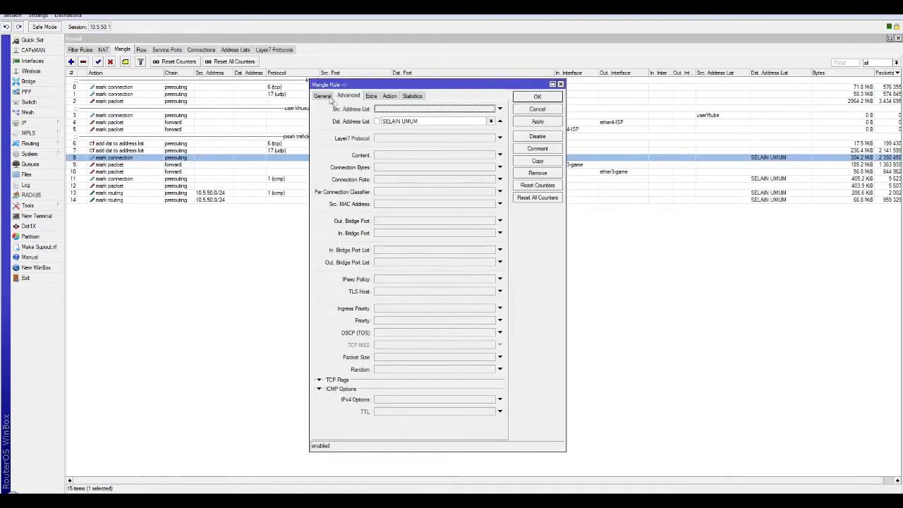
{"action": "left_click", "coordinate": [421, 121]}
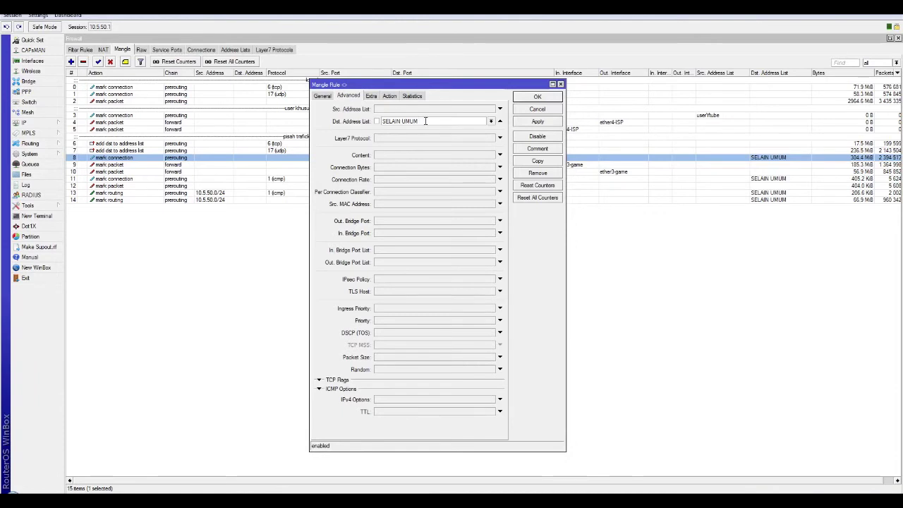
{"action": "left_click", "coordinate": [390, 97]}
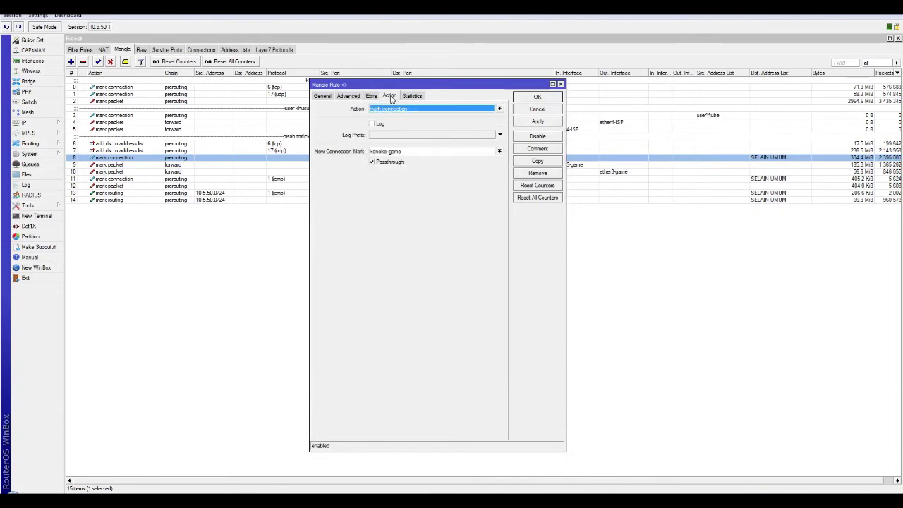
- Recheck the chain and destination address list of the game mark connection rule, and apply and close it
{"action": "left_click", "coordinate": [337, 98]}
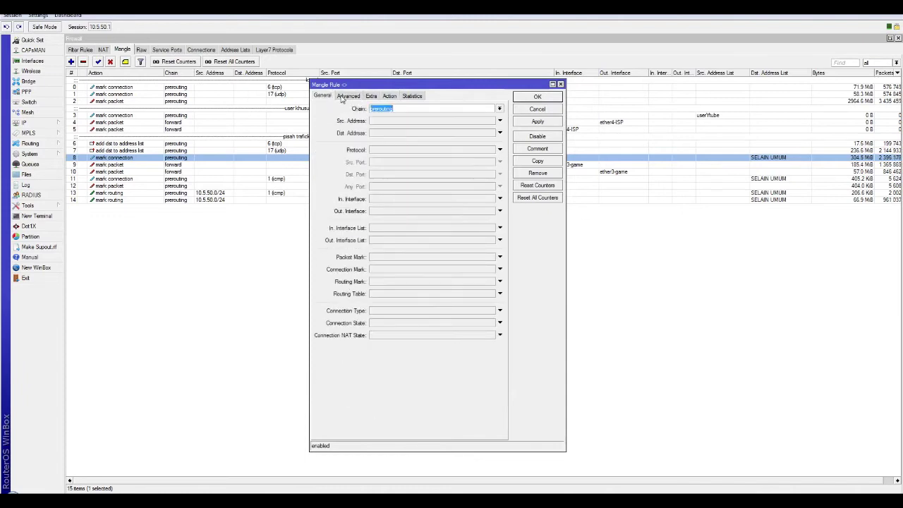
{"action": "left_click", "coordinate": [348, 96]}
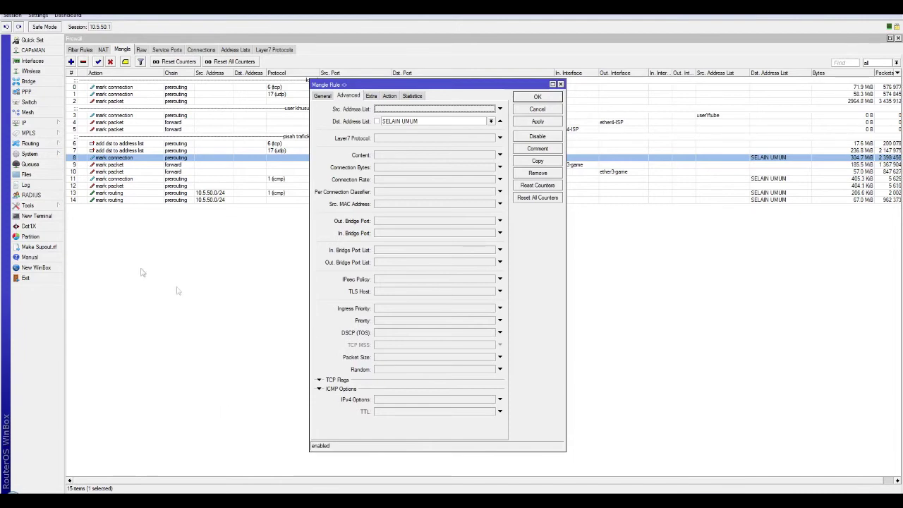
{"action": "left_click", "coordinate": [328, 99]}
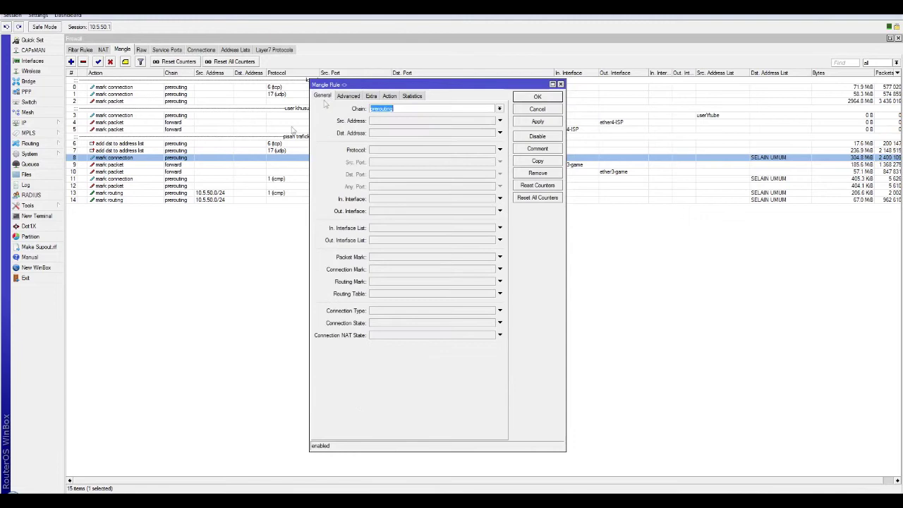
{"action": "left_click", "coordinate": [340, 99]}
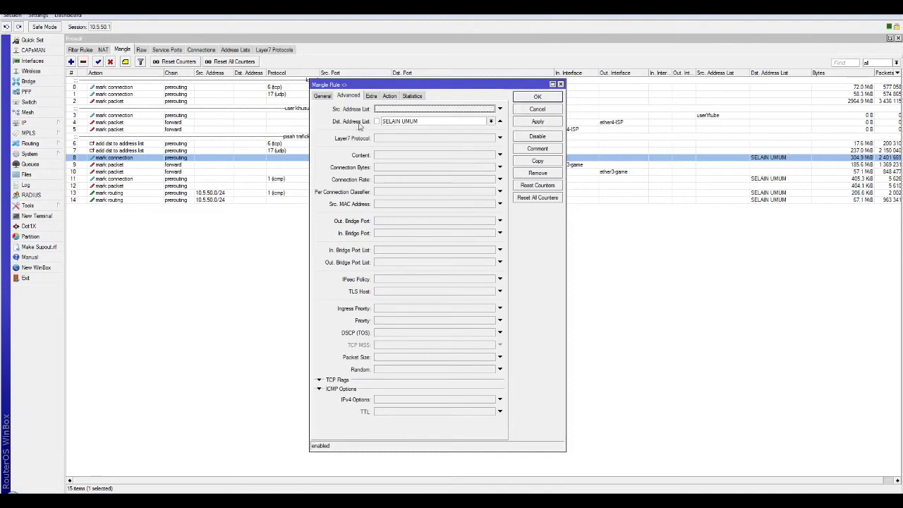
{"action": "left_click", "coordinate": [419, 122]}
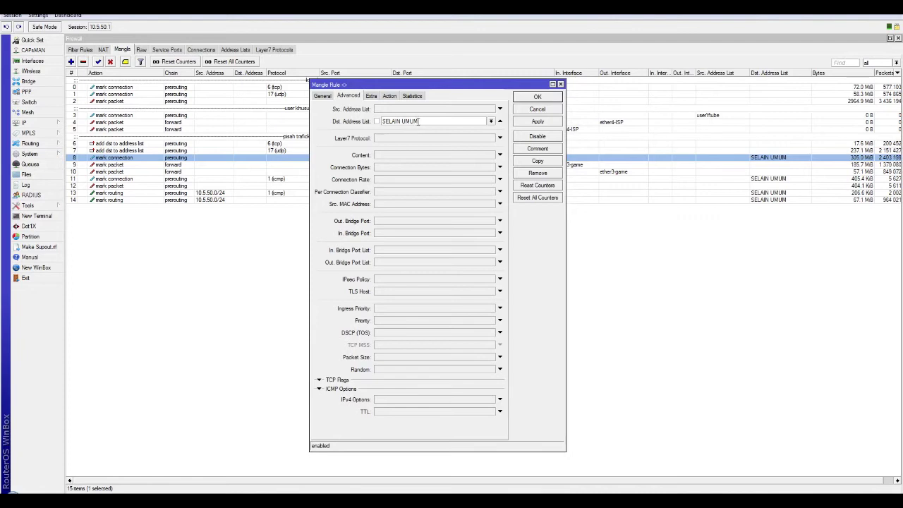
{"action": "left_click", "coordinate": [538, 122]}
{"action": "left_click", "coordinate": [538, 96]}
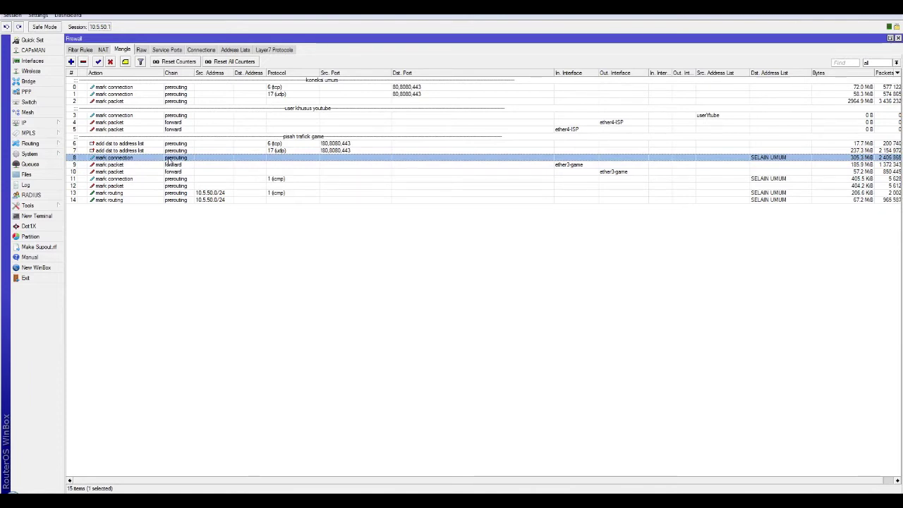
- Compare the in and out interface settings of the two ether3-game mark packet rules
{"action": "left_click", "coordinate": [172, 167]}
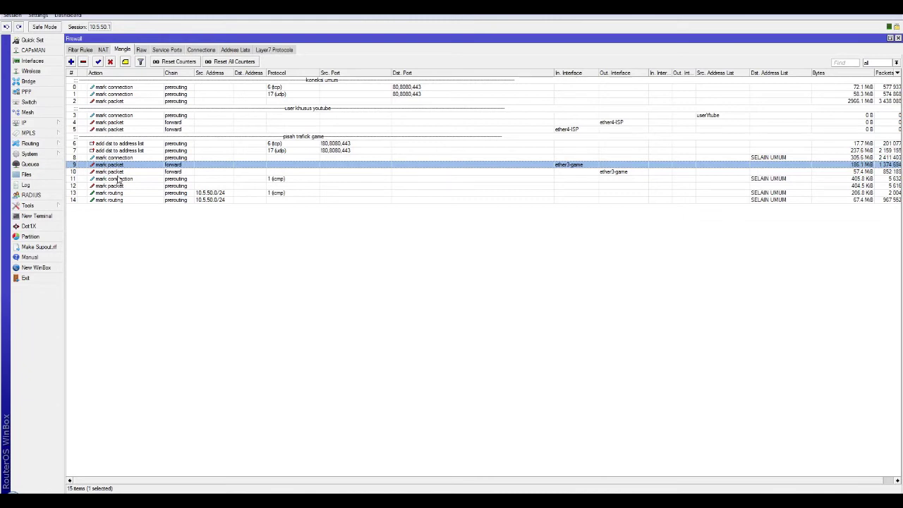
{"action": "left_click", "coordinate": [539, 173]}
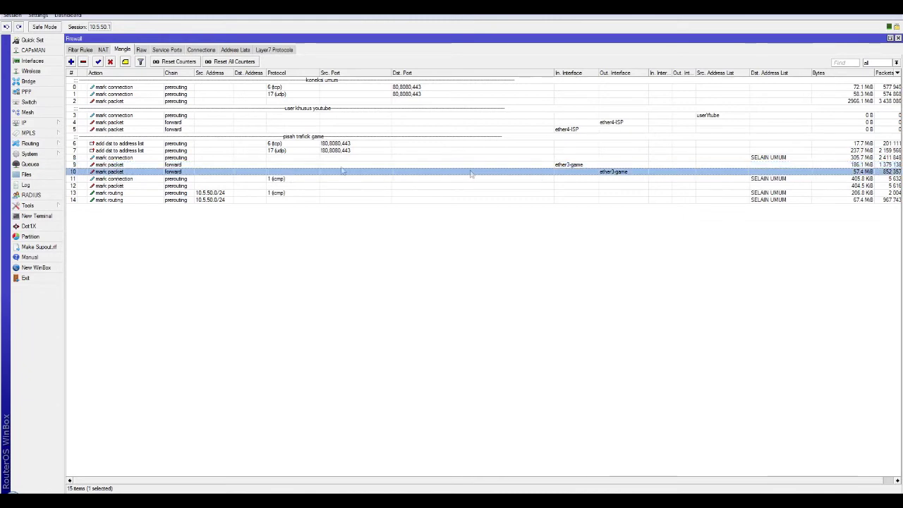
{"action": "left_click", "coordinate": [125, 166]}
{"action": "left_click", "coordinate": [133, 170]}
{"action": "left_click", "coordinate": [133, 168]}
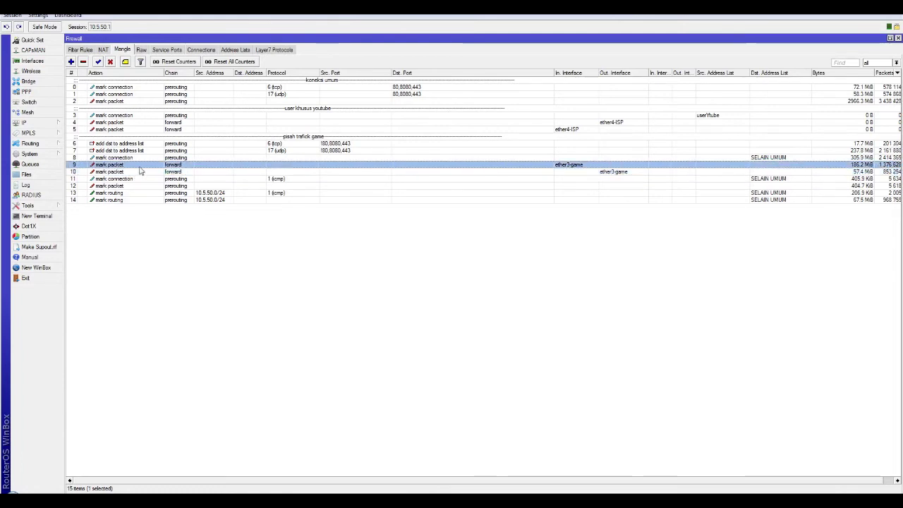
{"action": "left_click", "coordinate": [146, 172]}
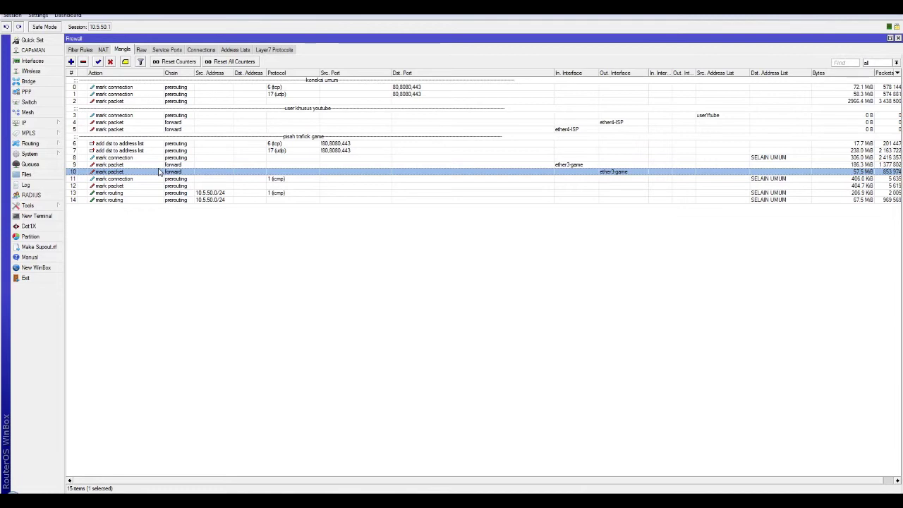
{"action": "left_click", "coordinate": [158, 166]}
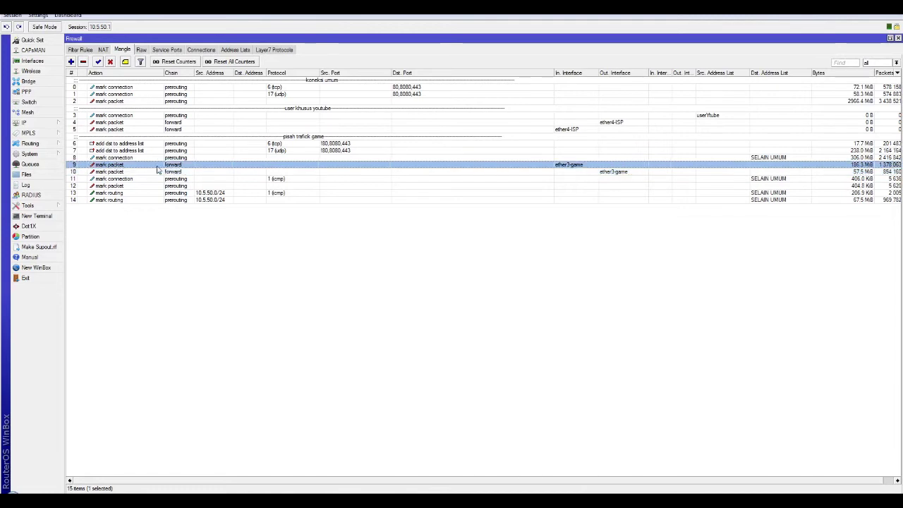
{"action": "left_click", "coordinate": [159, 174]}
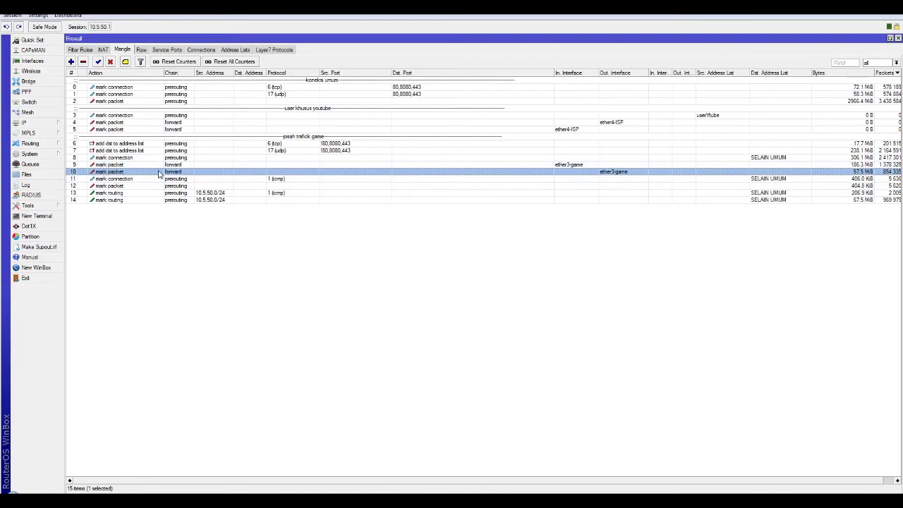
{"action": "left_click", "coordinate": [155, 167]}
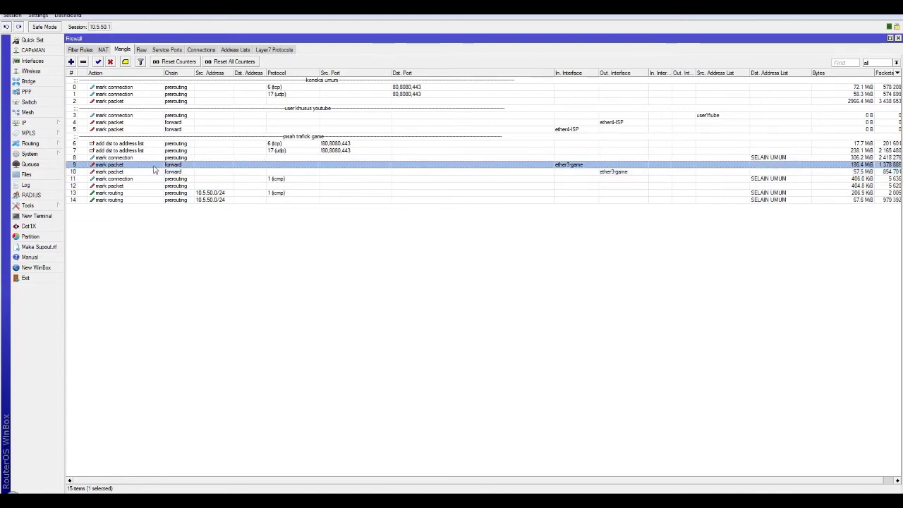
{"action": "left_click", "coordinate": [626, 172]}
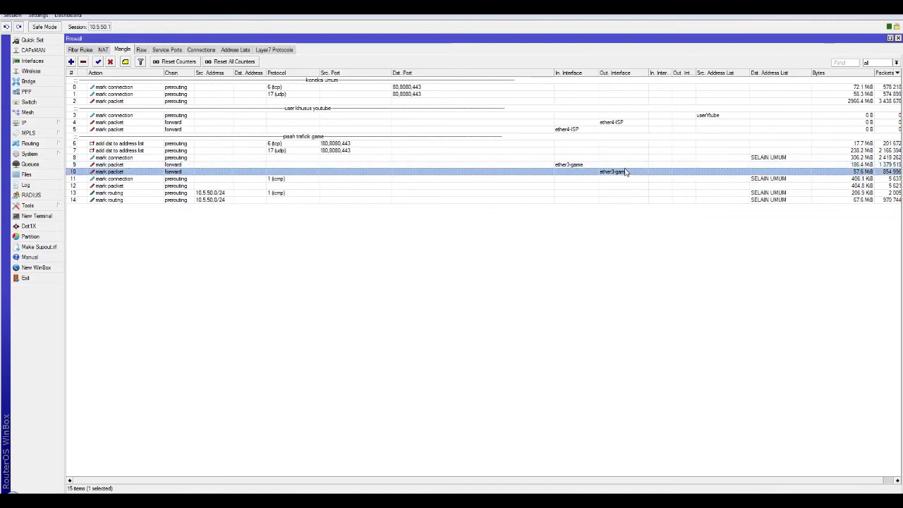
- Review the actions of the two forward-chain game mark packet rules once more
{"action": "left_click", "coordinate": [134, 166]}
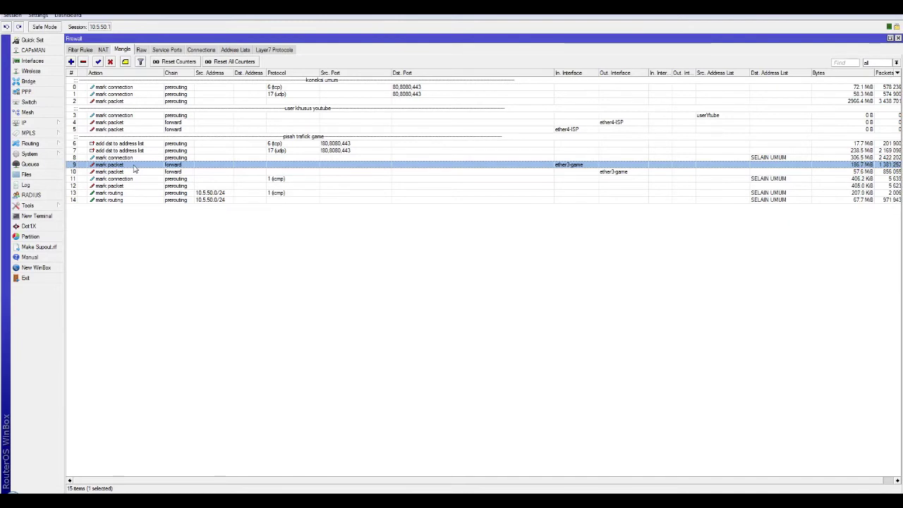
{"action": "left_click", "coordinate": [129, 173]}
{"action": "left_click", "coordinate": [117, 165]}
{"action": "left_click", "coordinate": [131, 171]}
{"action": "left_click", "coordinate": [131, 165]}
{"action": "left_click", "coordinate": [130, 171]}
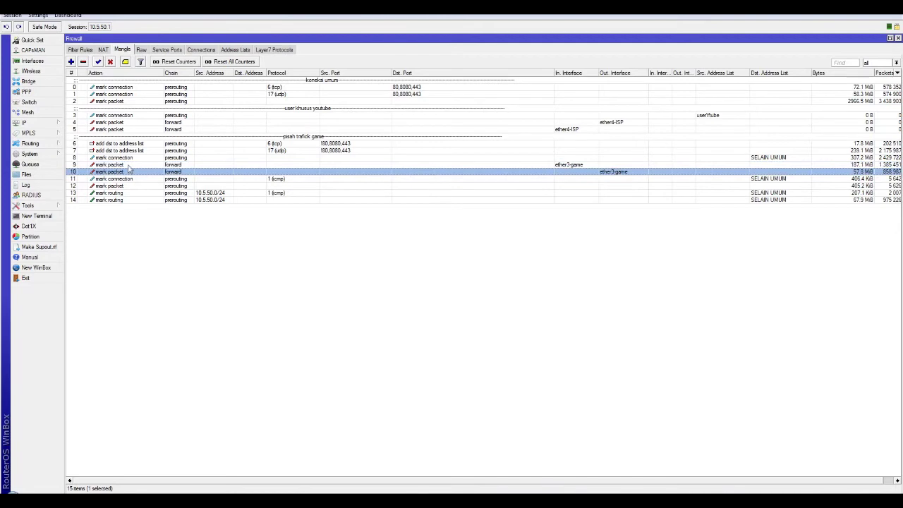
- Review the icmp mark connection rule for SELAIN UMUM and the prerouting mark packet rule below it
{"action": "left_click", "coordinate": [89, 180]}
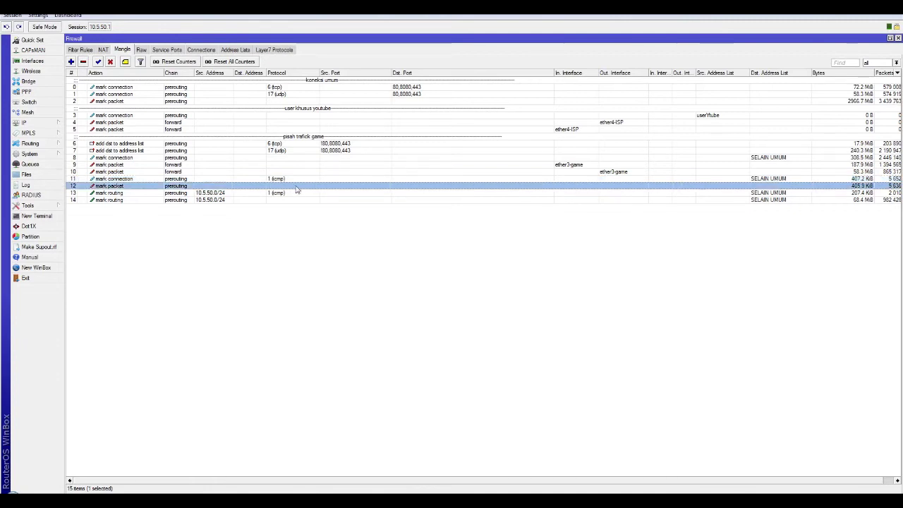
{"action": "left_click", "coordinate": [296, 186]}
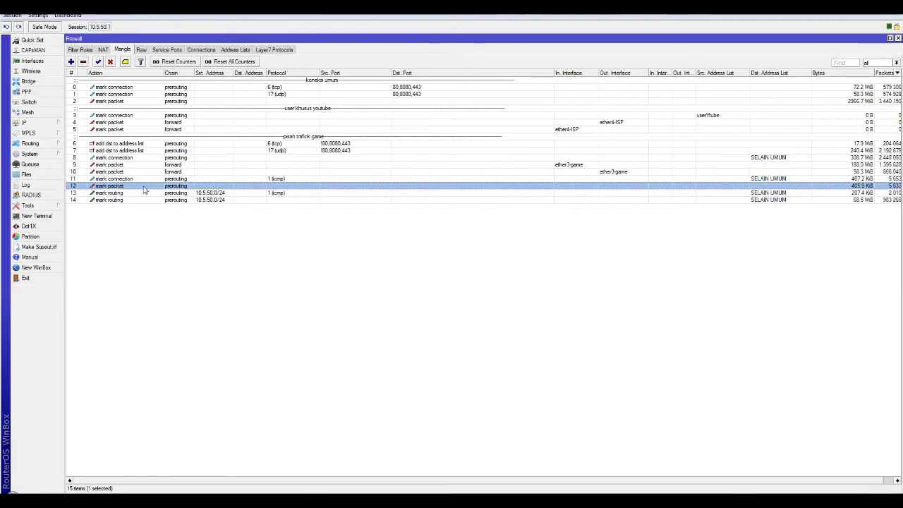
{"action": "left_click", "coordinate": [271, 180]}
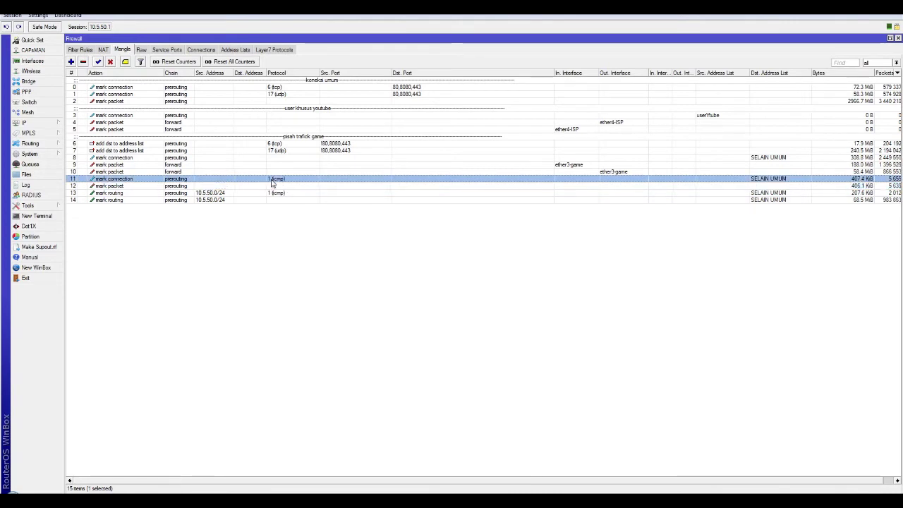
- Review the prerouting mark packet rule below the icmp mark connection rule, and the icmp mark routing rule for source 10.5.50.0/24
{"action": "left_click", "coordinate": [261, 187]}
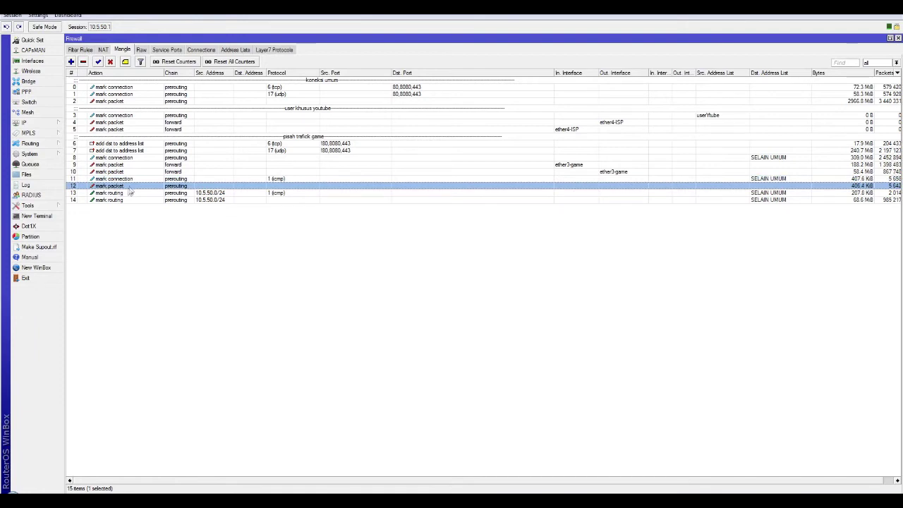
{"action": "left_click", "coordinate": [114, 194]}
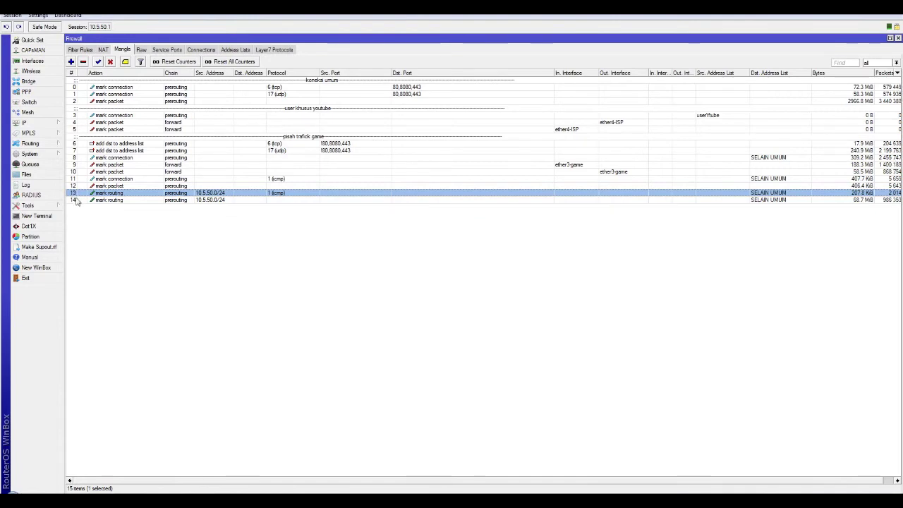
{"action": "left_click", "coordinate": [76, 87]}
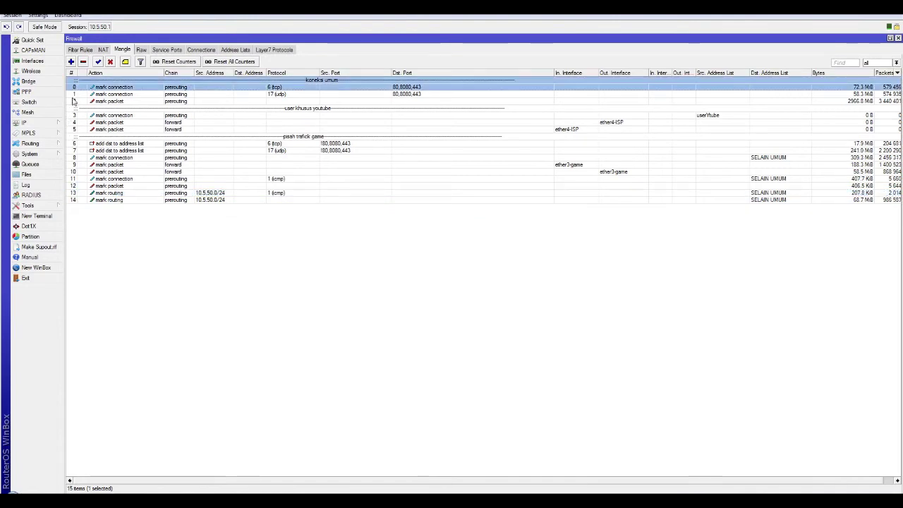
{"action": "left_click", "coordinate": [76, 194]}
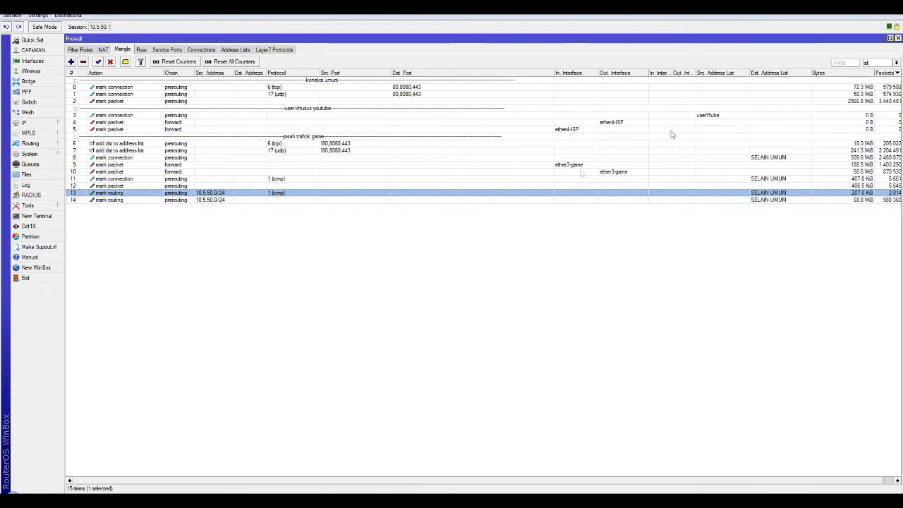
{"action": "left_click", "coordinate": [291, 200]}
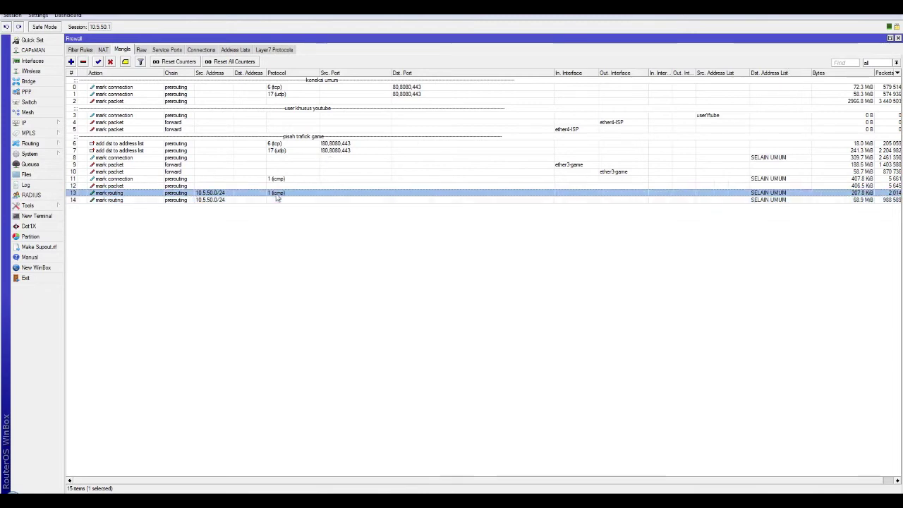
{"action": "left_click", "coordinate": [227, 193]}
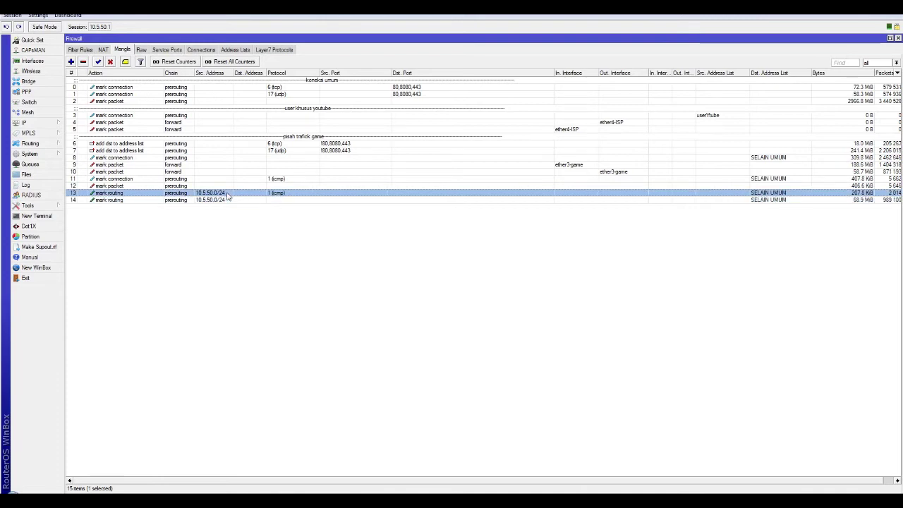
- Check the chain of the two mark routing rules at the end of the mangle list
{"action": "left_click", "coordinate": [190, 225]}
{"action": "left_click", "coordinate": [176, 203]}
{"action": "left_click", "coordinate": [175, 193]}
{"action": "left_click", "coordinate": [177, 209]}
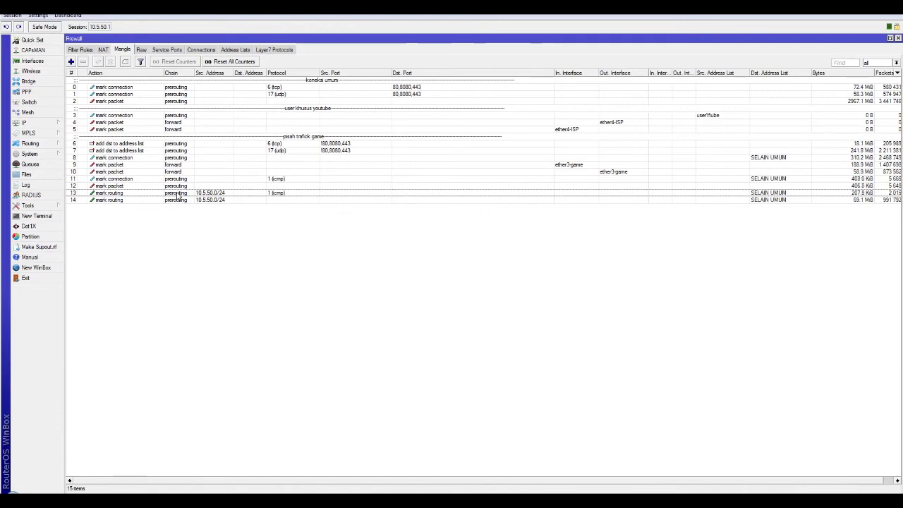
- Compare the source addresses of the two mark routing rules
{"action": "left_click", "coordinate": [222, 194]}
{"action": "left_click", "coordinate": [226, 200]}
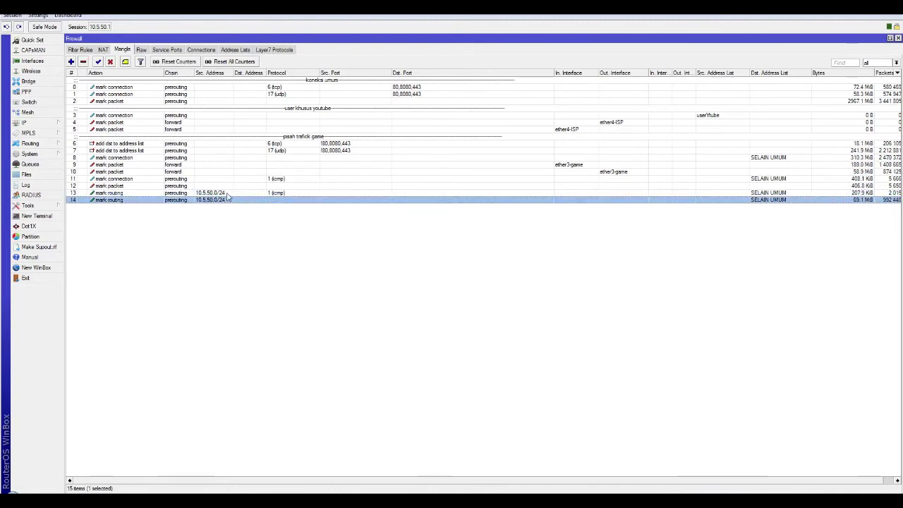
{"action": "key", "text": "Up"}
{"action": "left_click", "coordinate": [221, 207]}
{"action": "left_click", "coordinate": [223, 194]}
{"action": "left_click", "coordinate": [223, 201]}
{"action": "left_click", "coordinate": [217, 214]}
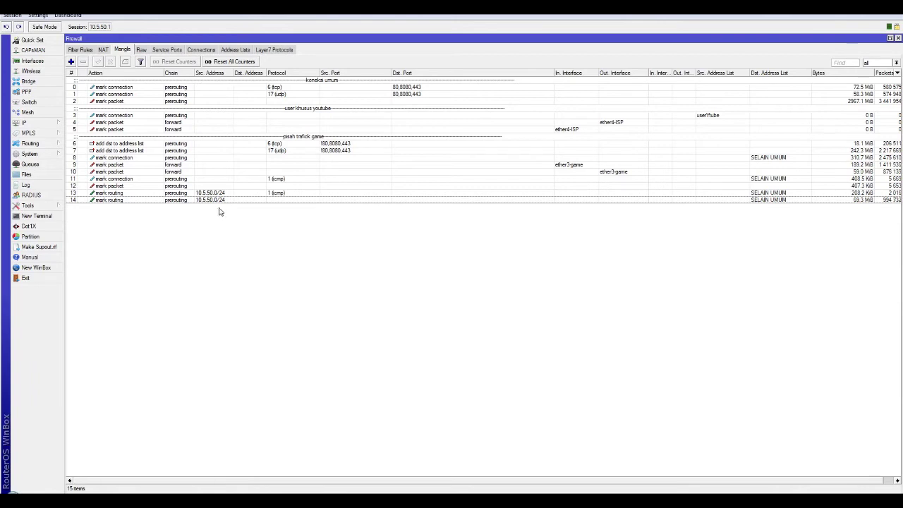
{"action": "left_click", "coordinate": [213, 203]}
{"action": "left_click", "coordinate": [192, 229]}
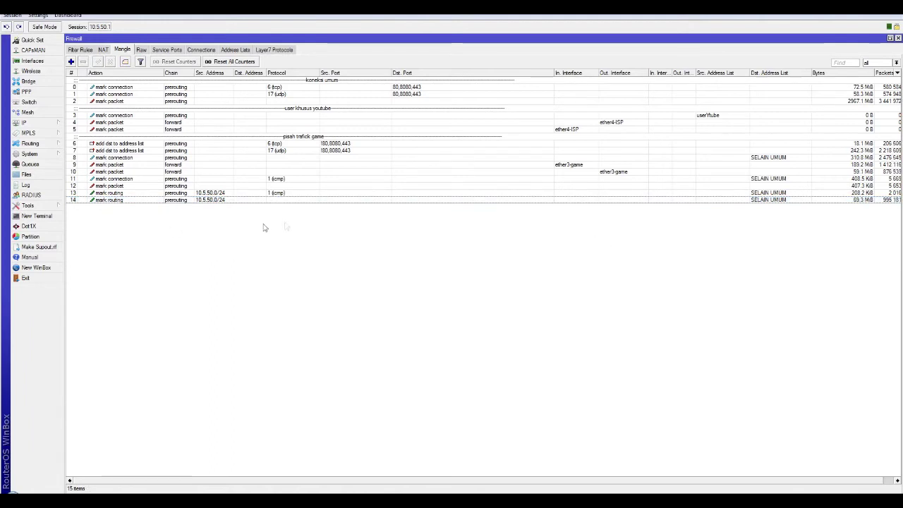
- Compare the actions of the two mark routing rules
{"action": "left_click", "coordinate": [110, 201]}
{"action": "left_click", "coordinate": [112, 193]}
{"action": "left_click", "coordinate": [119, 200]}
{"action": "left_click", "coordinate": [117, 193]}
{"action": "left_click", "coordinate": [118, 200]}
{"action": "left_click", "coordinate": [119, 196]}
{"action": "left_click", "coordinate": [119, 200]}
{"action": "left_click", "coordinate": [119, 195]}
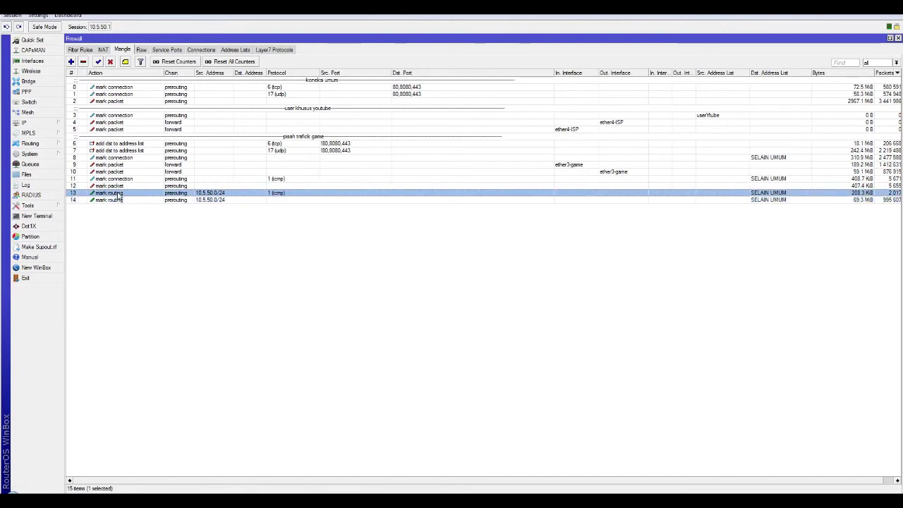
{"action": "left_click", "coordinate": [120, 201]}
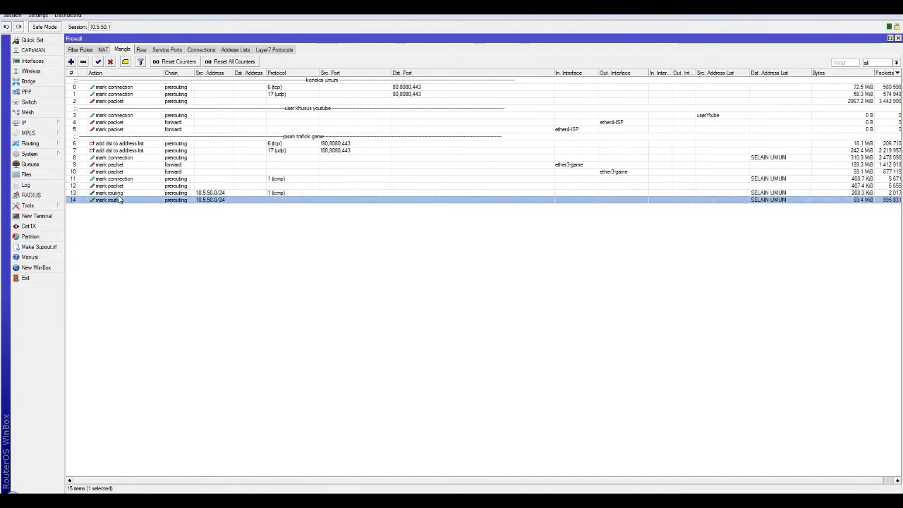
{"action": "left_click", "coordinate": [127, 238]}
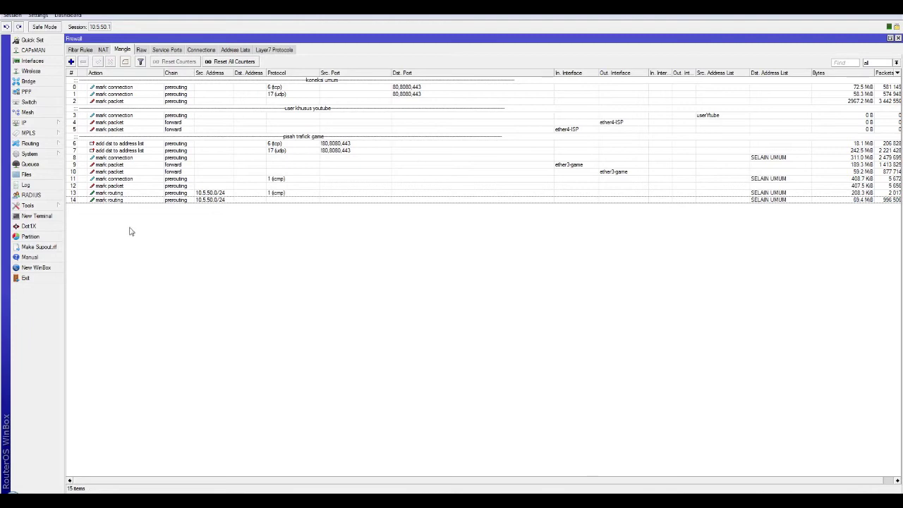
- Compare the protocol of the icmp mark routing rule with that of the icmp mark connection rule
{"action": "left_click", "coordinate": [113, 194]}
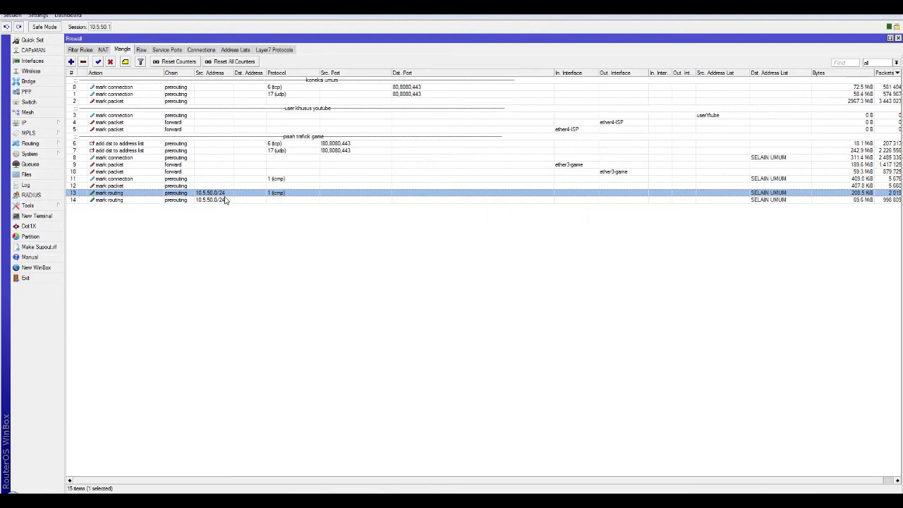
{"action": "left_click", "coordinate": [279, 179]}
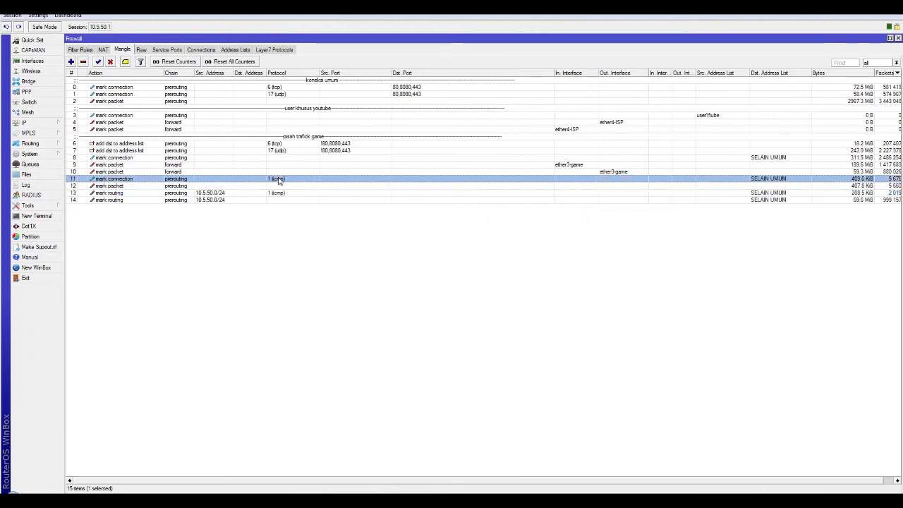
{"action": "left_click", "coordinate": [277, 194]}
{"action": "left_click", "coordinate": [277, 180]}
{"action": "left_click", "coordinate": [277, 193]}
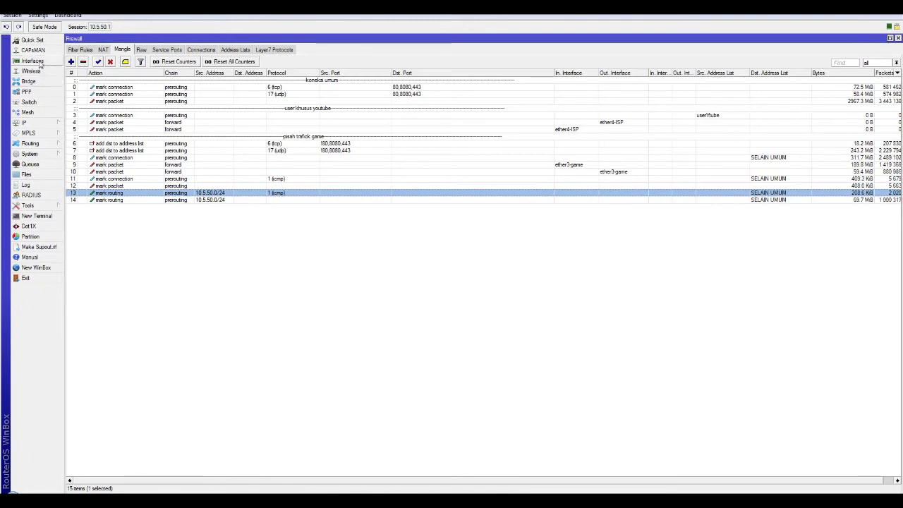
{"action": "left_click", "coordinate": [197, 252]}
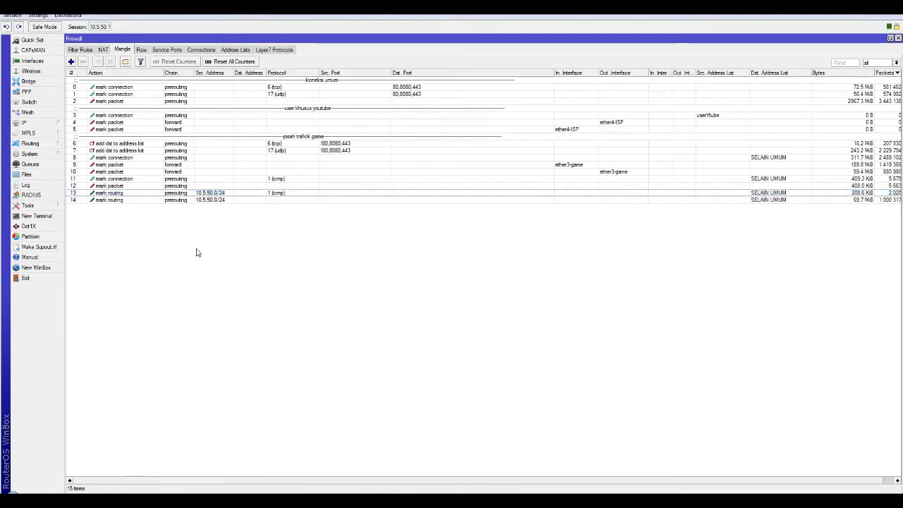
- Review the source address, protocol and destination address list of the icmp mark routing rule
{"action": "left_click", "coordinate": [204, 194]}
{"action": "left_click", "coordinate": [310, 200]}
{"action": "left_click", "coordinate": [272, 194]}
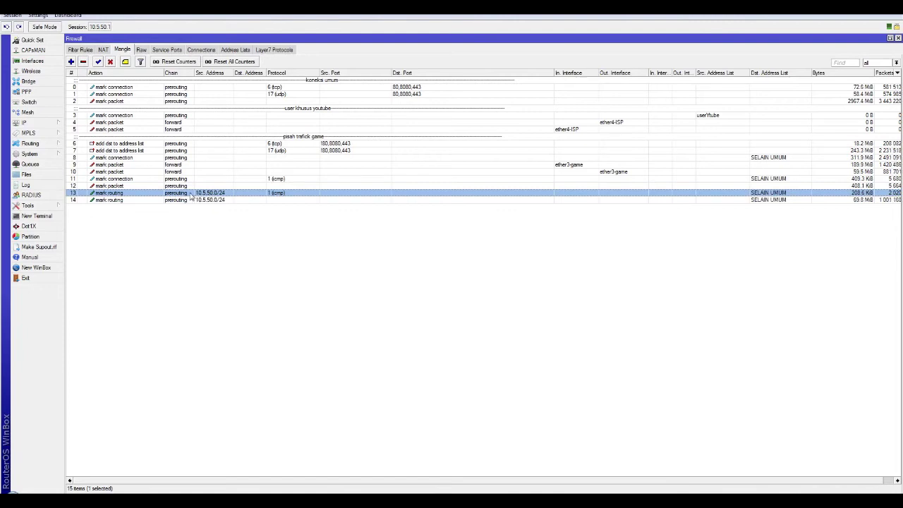
{"action": "left_click", "coordinate": [210, 235]}
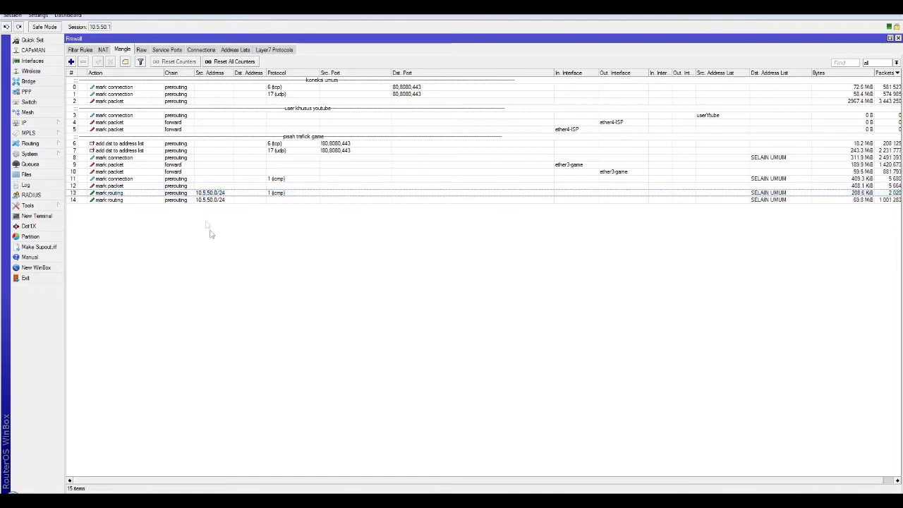
{"action": "left_click", "coordinate": [205, 194]}
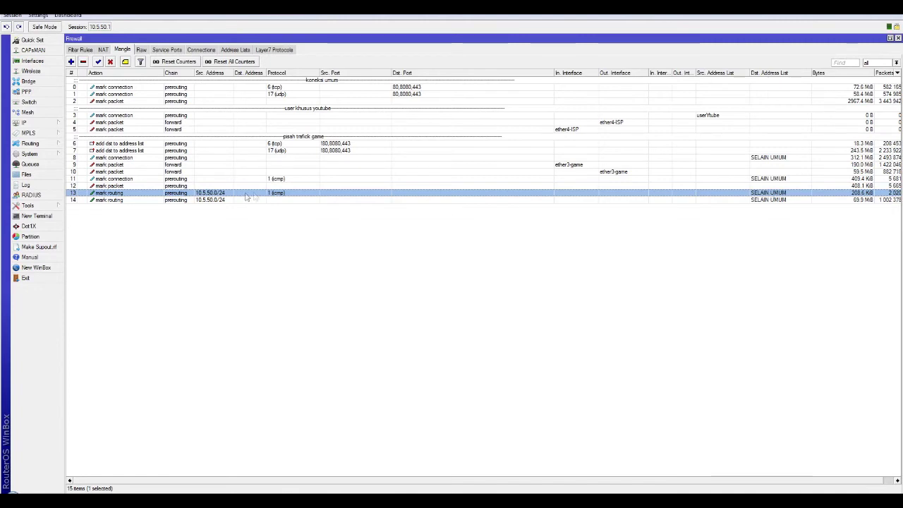
{"action": "left_click", "coordinate": [237, 229]}
{"action": "left_click", "coordinate": [232, 193]}
{"action": "left_click", "coordinate": [137, 248]}
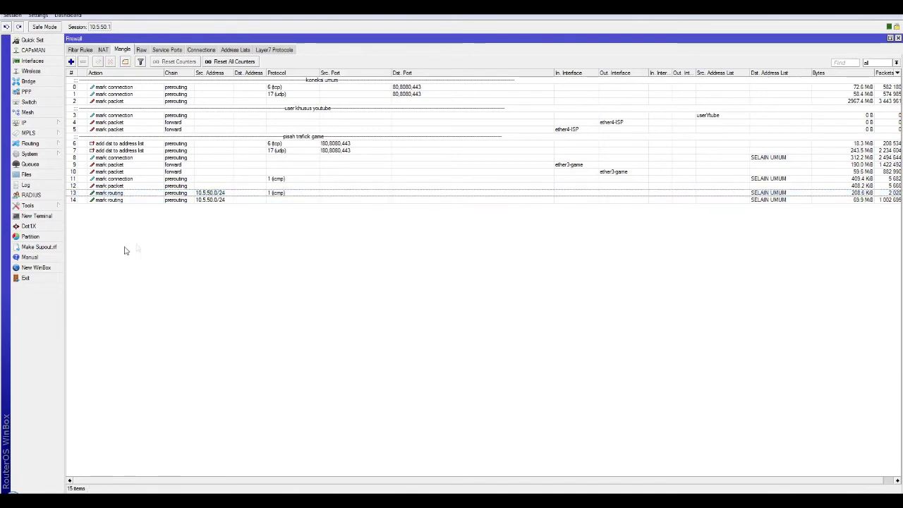
{"action": "left_click", "coordinate": [101, 194]}
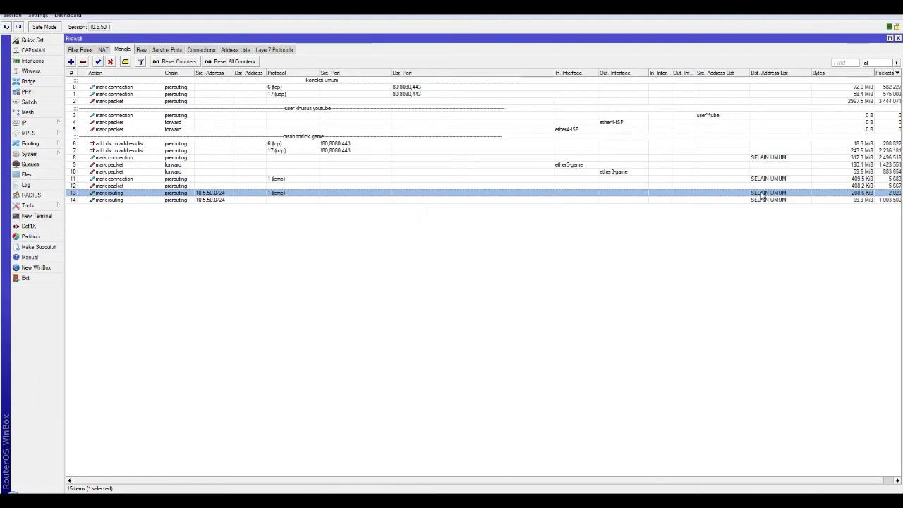
{"action": "left_click", "coordinate": [261, 272]}
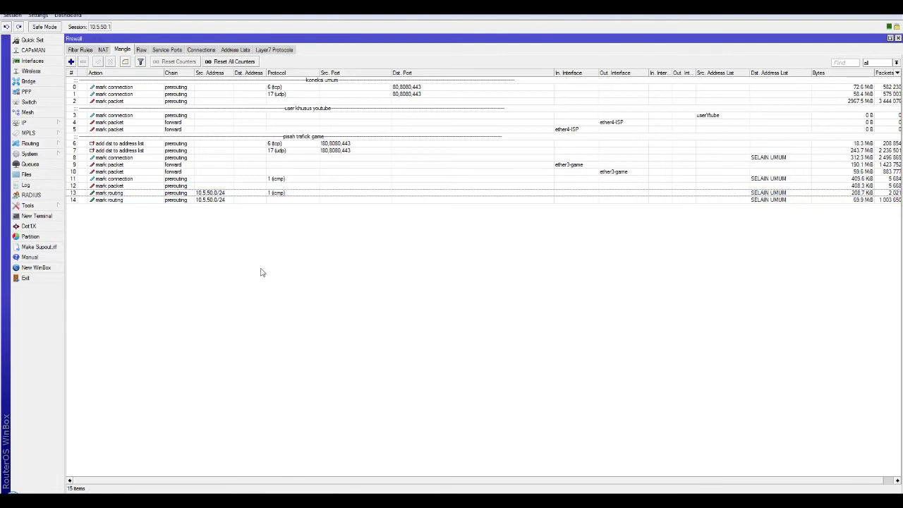
- Review the source address and action of the last mark routing rule, the one without a protocol
{"action": "left_click", "coordinate": [76, 202]}
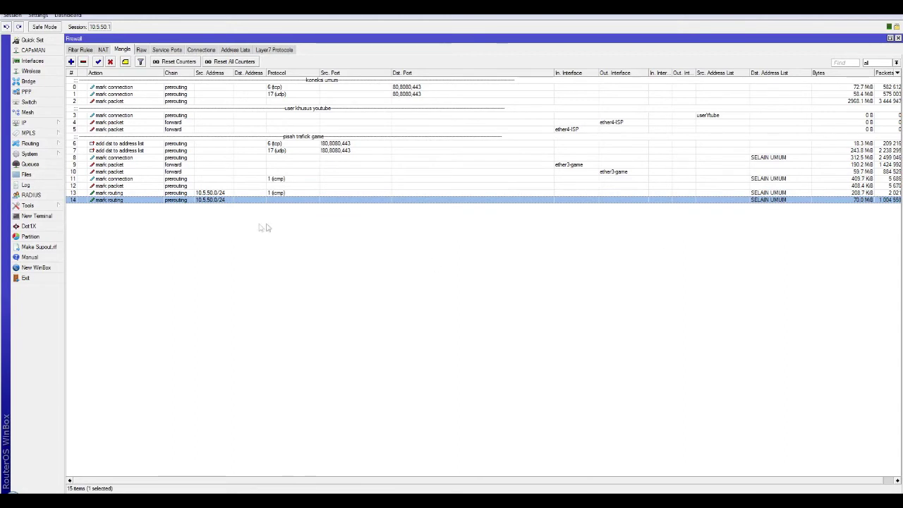
{"action": "left_click", "coordinate": [206, 216]}
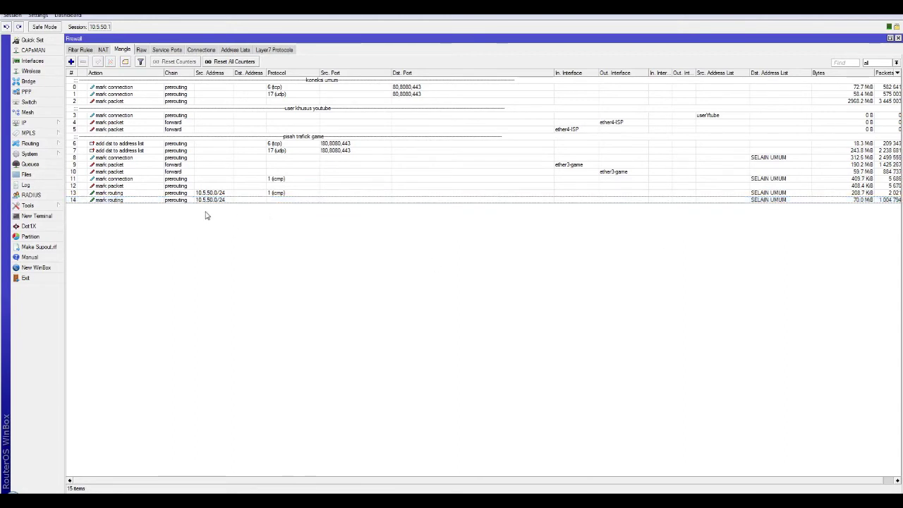
{"action": "left_click", "coordinate": [210, 200]}
{"action": "left_click", "coordinate": [208, 213]}
{"action": "left_click", "coordinate": [113, 201]}
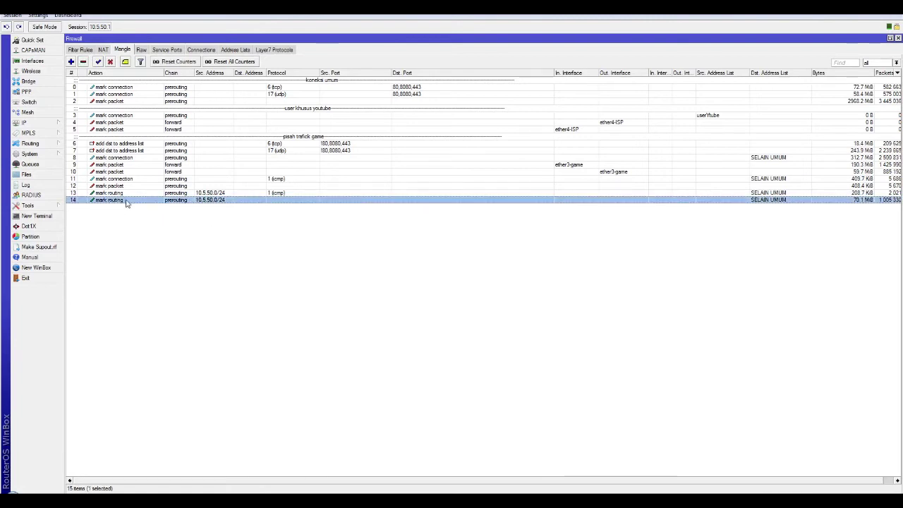
- Open the last mark routing rule and examine its chain, source address and connection mark
{"action": "double_click", "coordinate": [187, 200]}
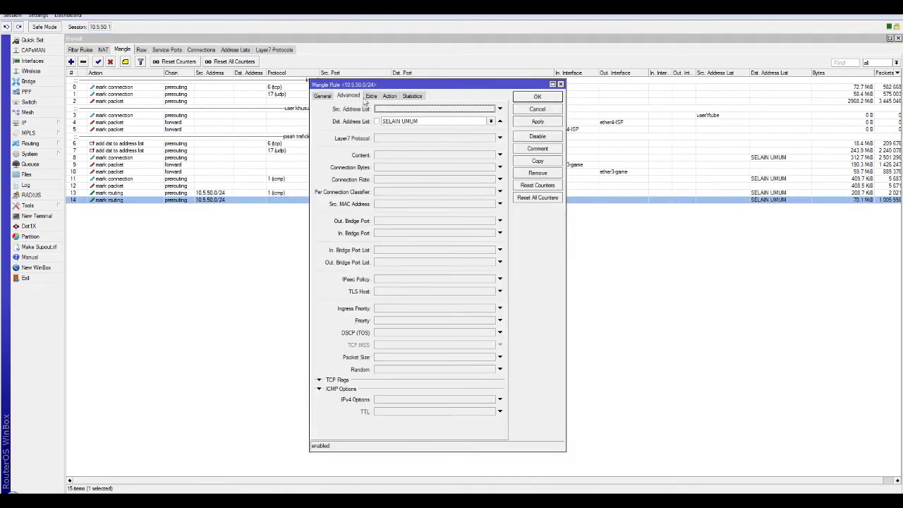
{"action": "left_click", "coordinate": [327, 96]}
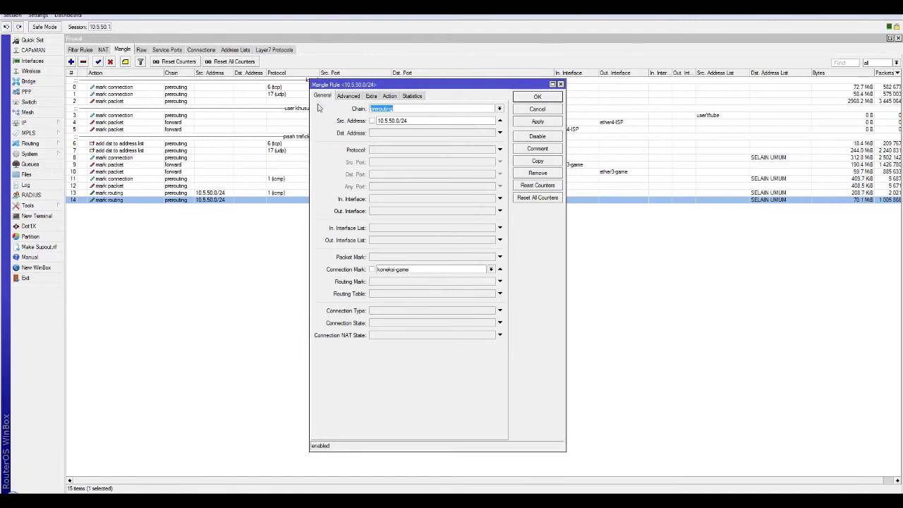
{"action": "left_click", "coordinate": [414, 120]}
- Restore the Firewall window to its smaller size and move the open mangle rule dialog clear of the hotspot user list
{"action": "left_click", "coordinate": [113, 158]}
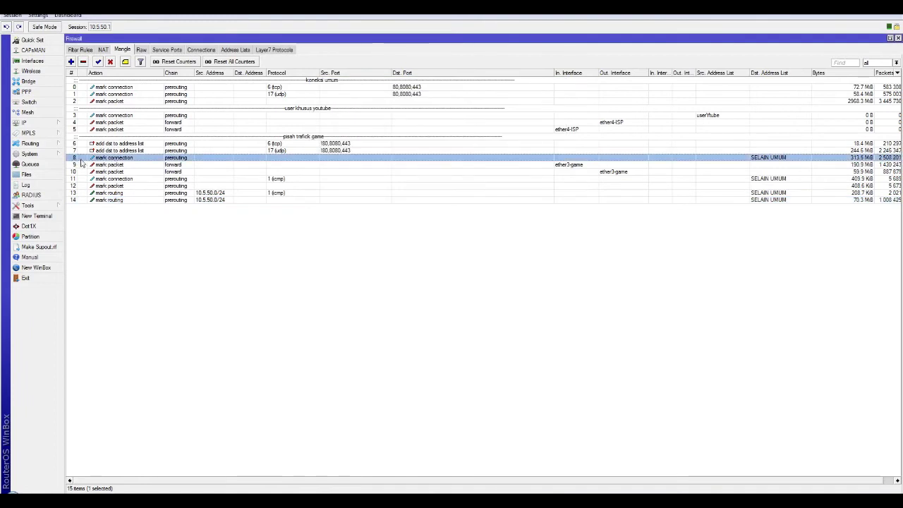
{"action": "key", "text": "super+d"}
{"action": "key", "text": "super+d"}
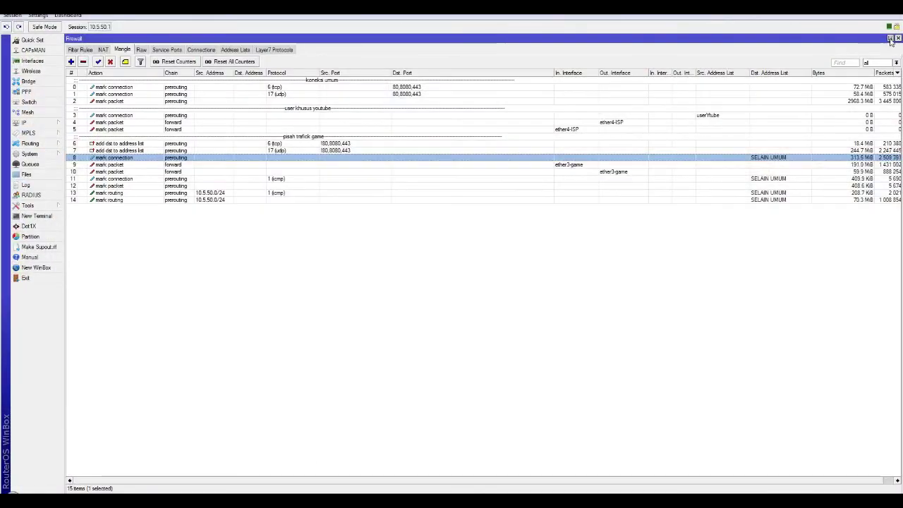
{"action": "left_click", "coordinate": [890, 37]}
{"action": "left_click", "coordinate": [449, 93]}
{"action": "left_click_drag", "start_coordinate": [434, 85], "coordinate": [353, 126]}
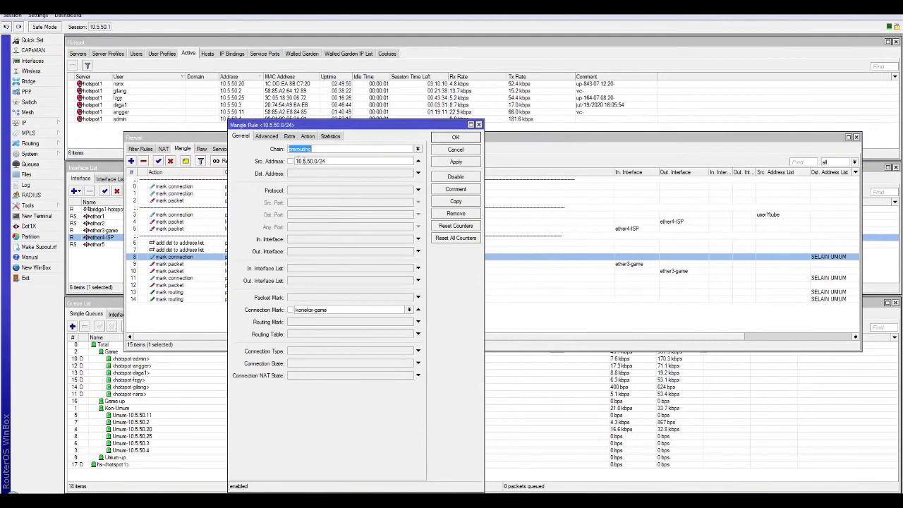
- Recheck the mark routing rule's source address and destination address list, accept it, and reposition the Firewall window above the queue list
{"action": "left_click", "coordinate": [299, 161]}
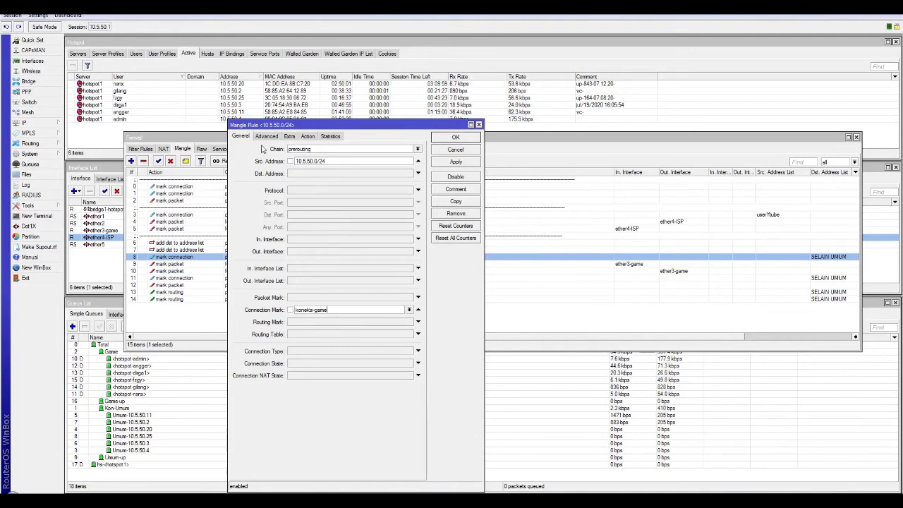
{"action": "left_click", "coordinate": [266, 136]}
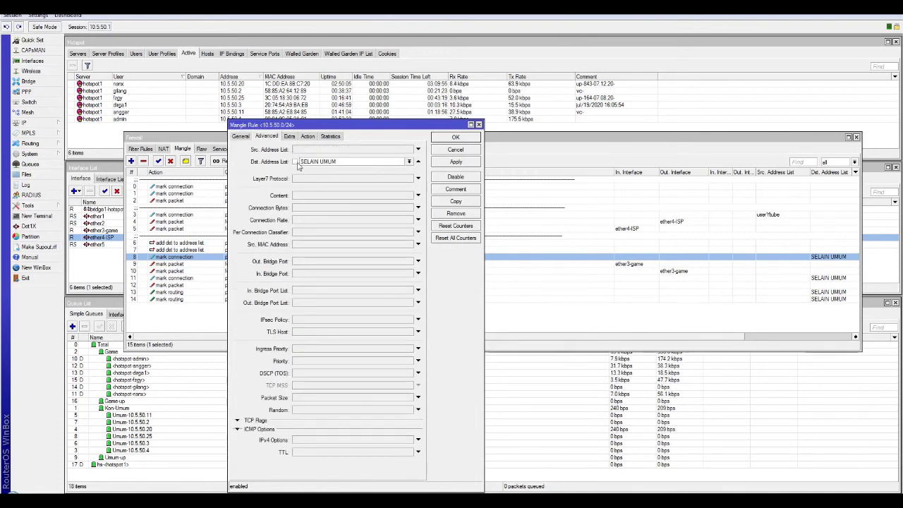
{"action": "left_click", "coordinate": [341, 159]}
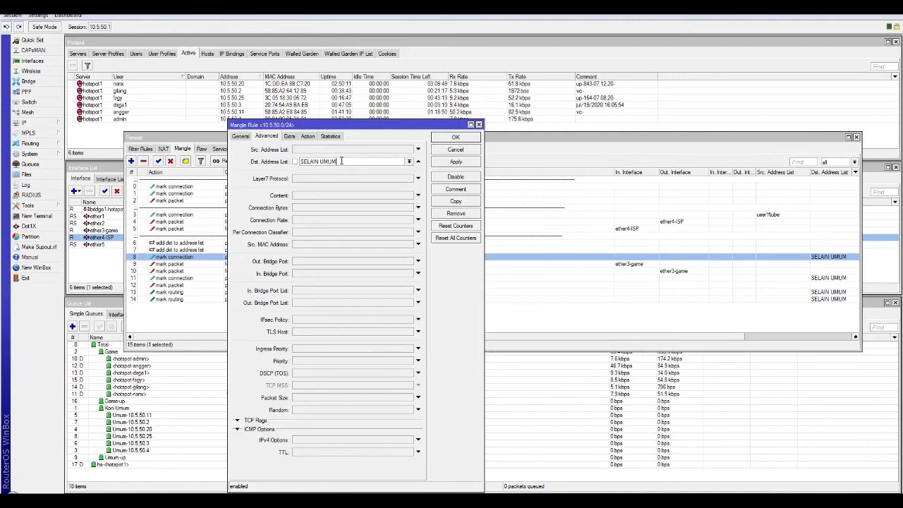
{"action": "left_click", "coordinate": [458, 138]}
{"action": "left_click_drag", "start_coordinate": [458, 137], "coordinate": [496, 79]}
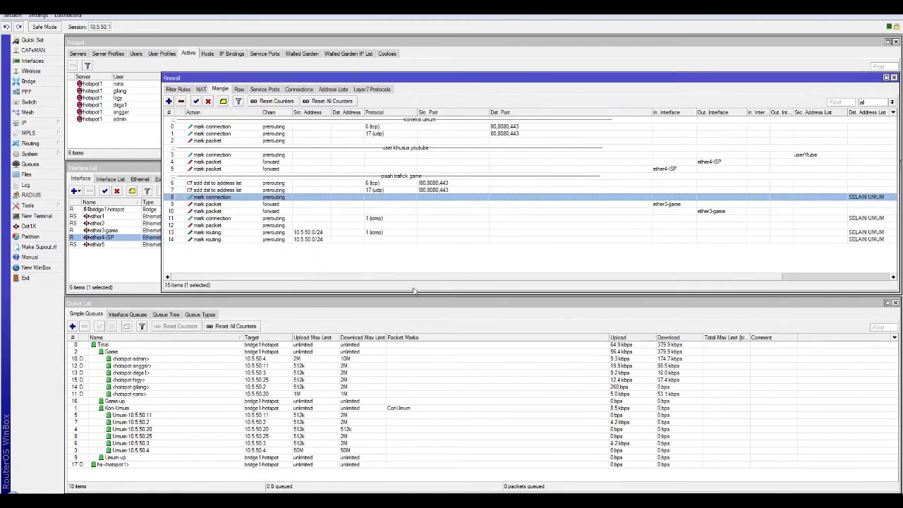
- Compare the icmp mark routing rule with the mark routing rule without a protocol in the mangle list
{"action": "left_click", "coordinate": [355, 271]}
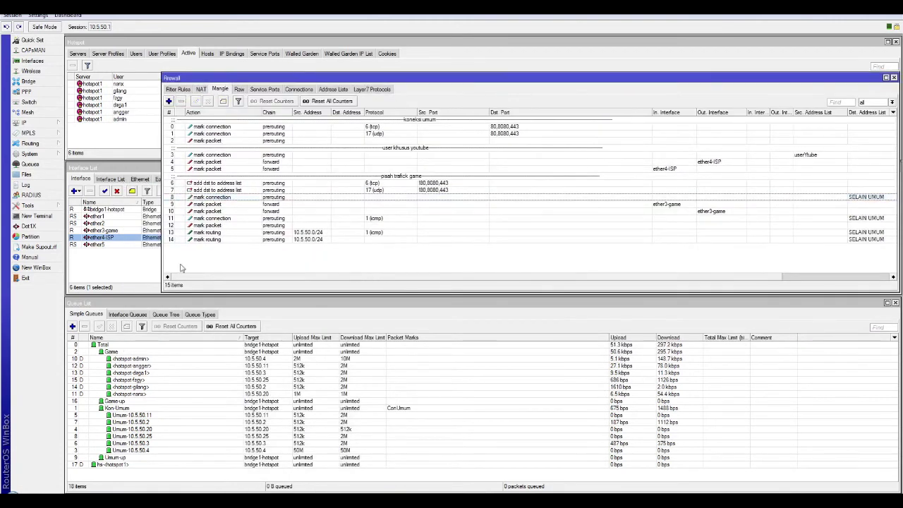
{"action": "left_click", "coordinate": [204, 240]}
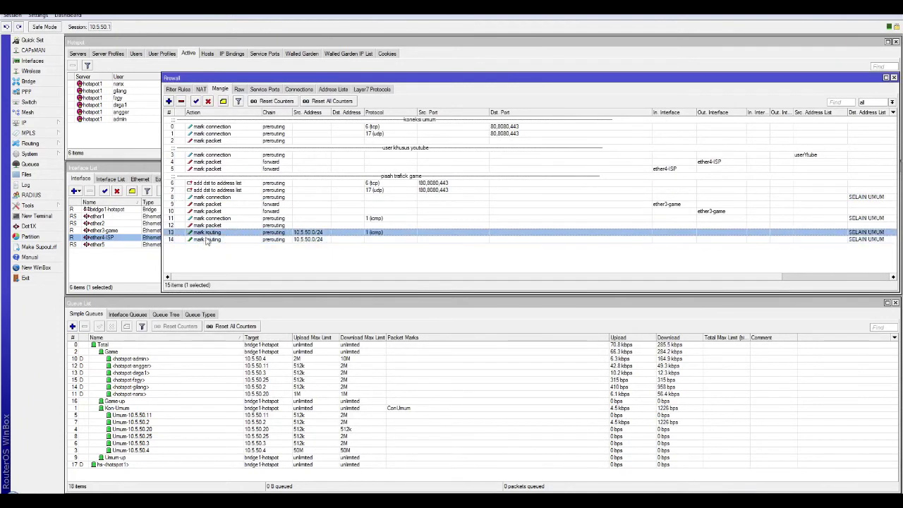
{"action": "left_click", "coordinate": [209, 233]}
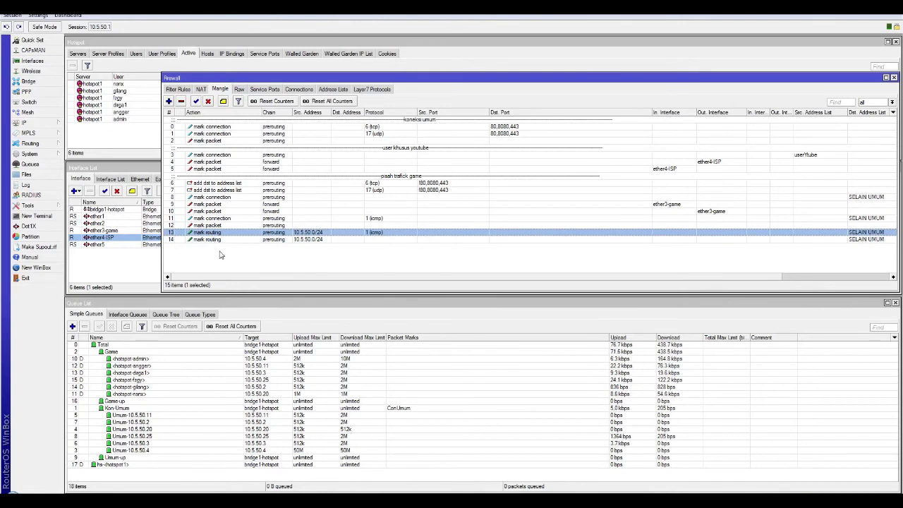
{"action": "left_click", "coordinate": [222, 264]}
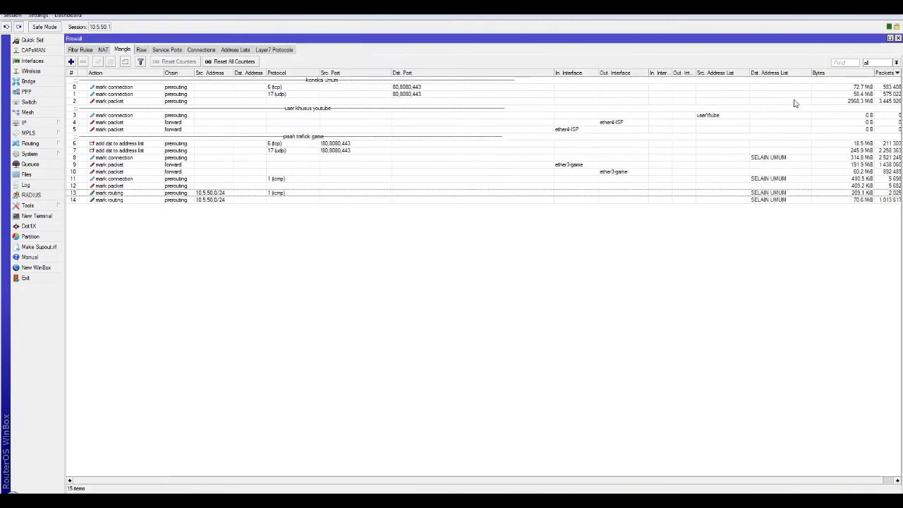
- Maximize the Firewall window and examine the source address and destination address list of both mark routing rules
{"action": "left_click", "coordinate": [886, 77]}
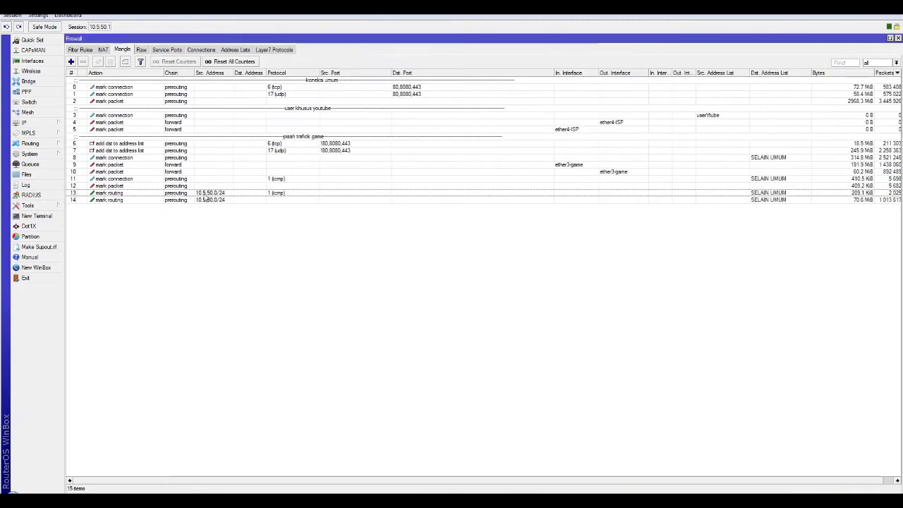
{"action": "left_click", "coordinate": [112, 203]}
{"action": "left_click", "coordinate": [113, 237]}
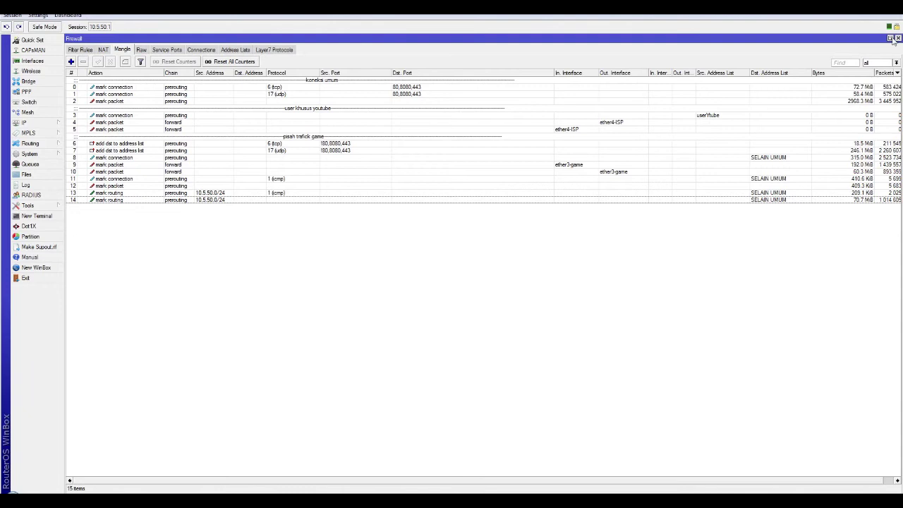
{"action": "left_click", "coordinate": [761, 194]}
{"action": "left_click", "coordinate": [726, 201]}
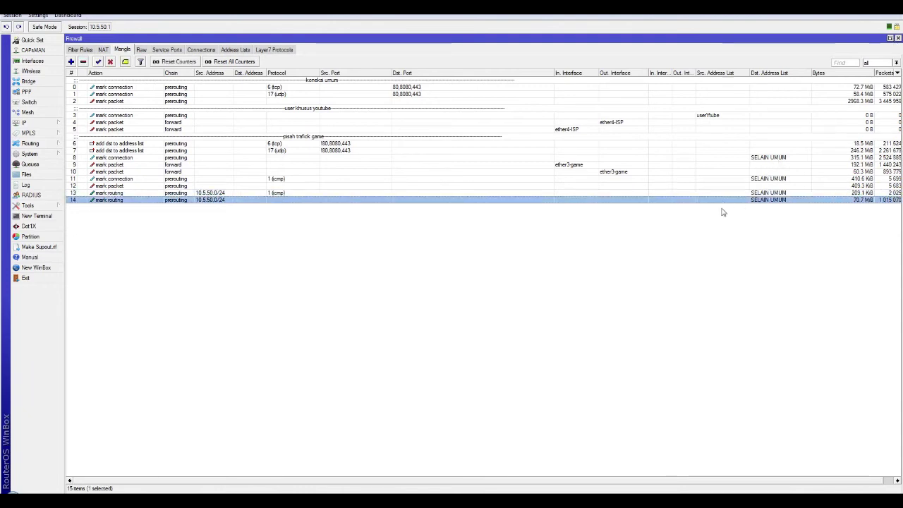
{"action": "left_click", "coordinate": [124, 227]}
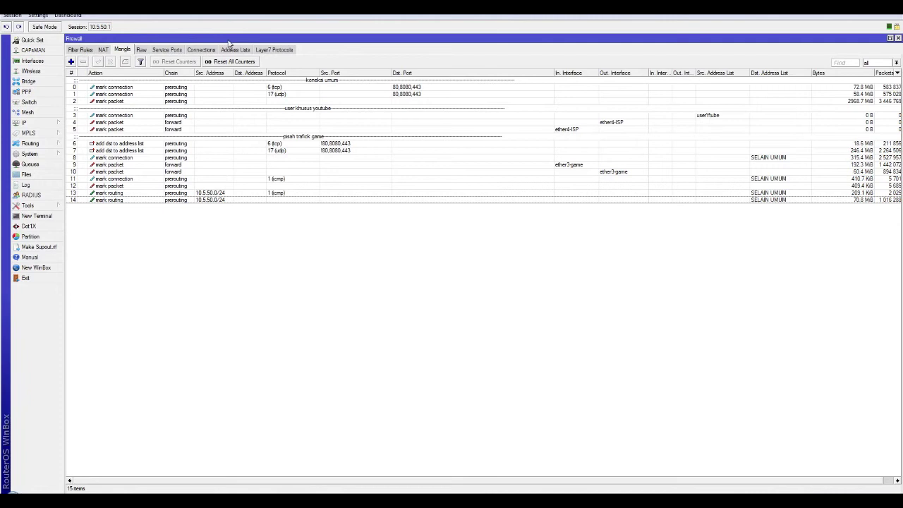
- Go back and forth between mangle rules 13 and 14, comparing their protocol and destination address list
{"action": "left_click", "coordinate": [113, 201]}
{"action": "left_click", "coordinate": [115, 193]}
{"action": "left_click", "coordinate": [117, 200]}
{"action": "left_click", "coordinate": [120, 194]}
{"action": "left_click", "coordinate": [123, 201]}
{"action": "left_click", "coordinate": [124, 196]}
{"action": "left_click", "coordinate": [121, 201]}
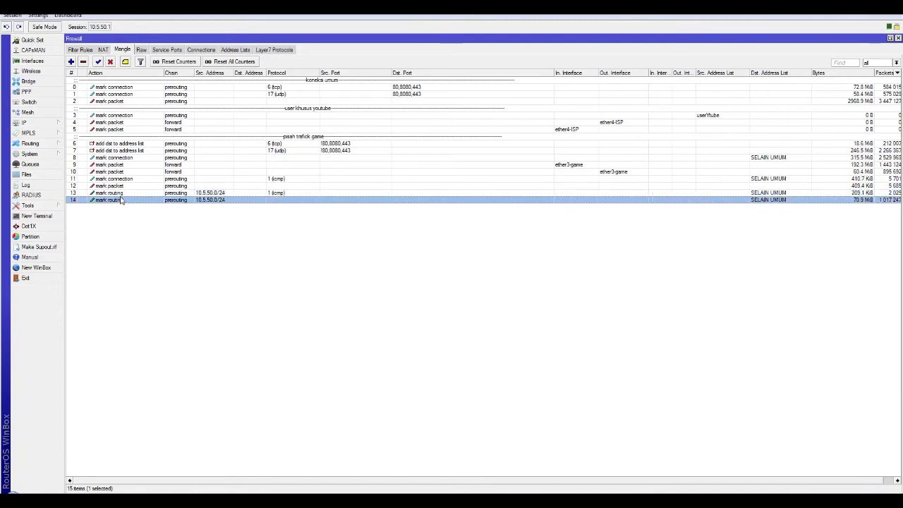
{"action": "left_click", "coordinate": [119, 194]}
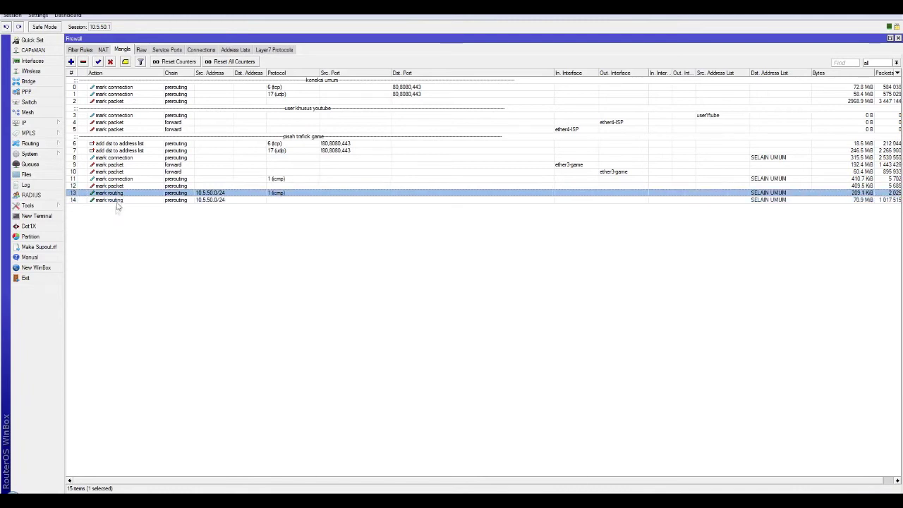
{"action": "left_click", "coordinate": [111, 225]}
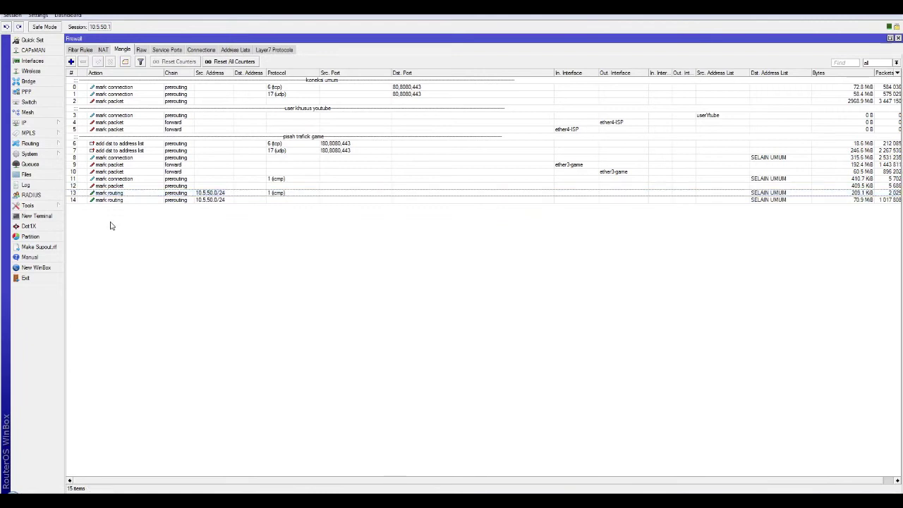
{"action": "left_click", "coordinate": [119, 201]}
{"action": "left_click", "coordinate": [121, 195]}
{"action": "left_click", "coordinate": [121, 201]}
{"action": "left_click", "coordinate": [126, 194]}
{"action": "left_click", "coordinate": [134, 223]}
{"action": "left_click", "coordinate": [129, 201]}
{"action": "left_click", "coordinate": [130, 195]}
{"action": "left_click", "coordinate": [130, 201]}
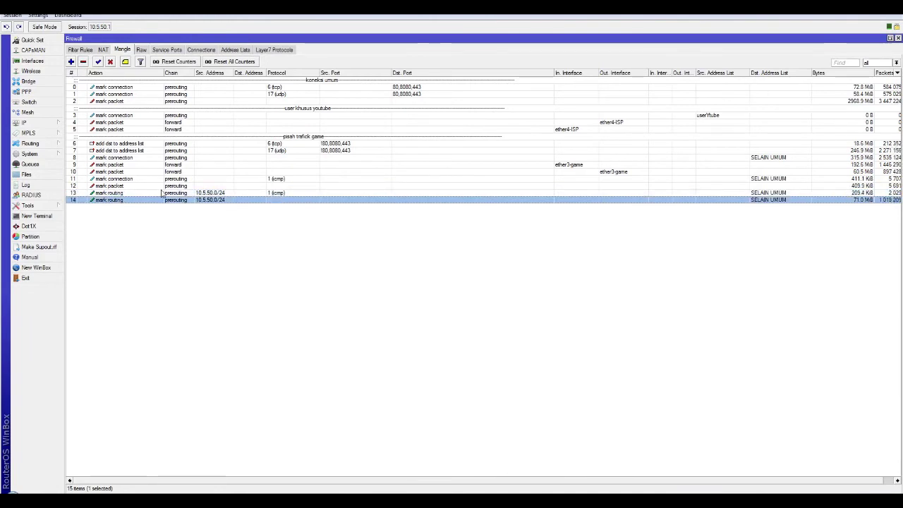
{"action": "left_click", "coordinate": [161, 192]}
{"action": "left_click", "coordinate": [154, 201]}
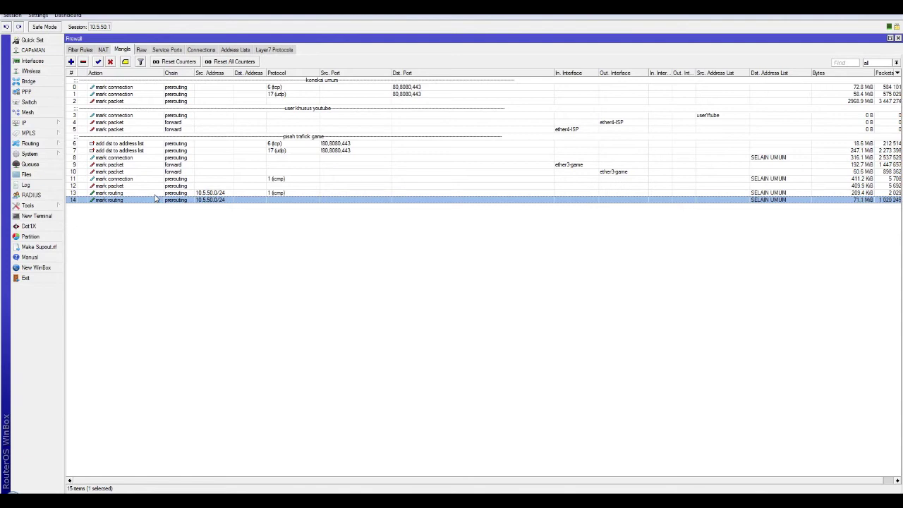
{"action": "key", "text": "Up"}
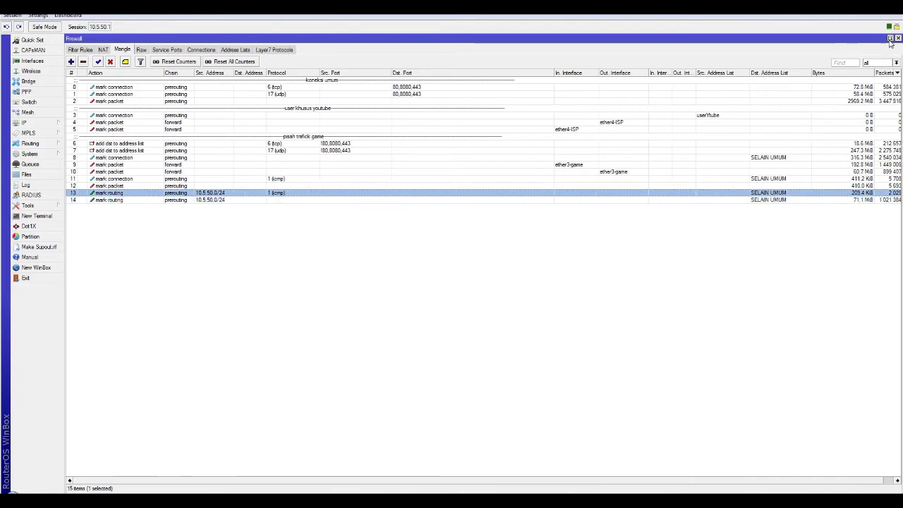
{"action": "left_click", "coordinate": [748, 202]}
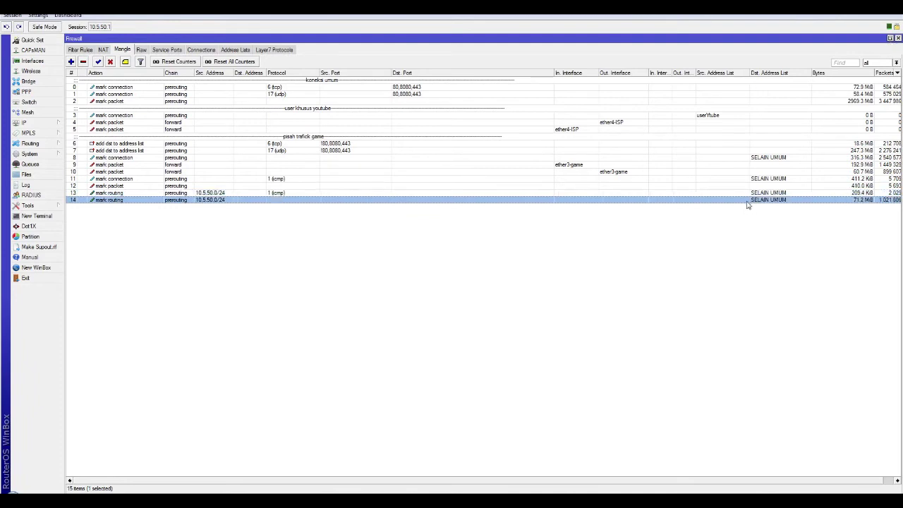
{"action": "left_click", "coordinate": [756, 226]}
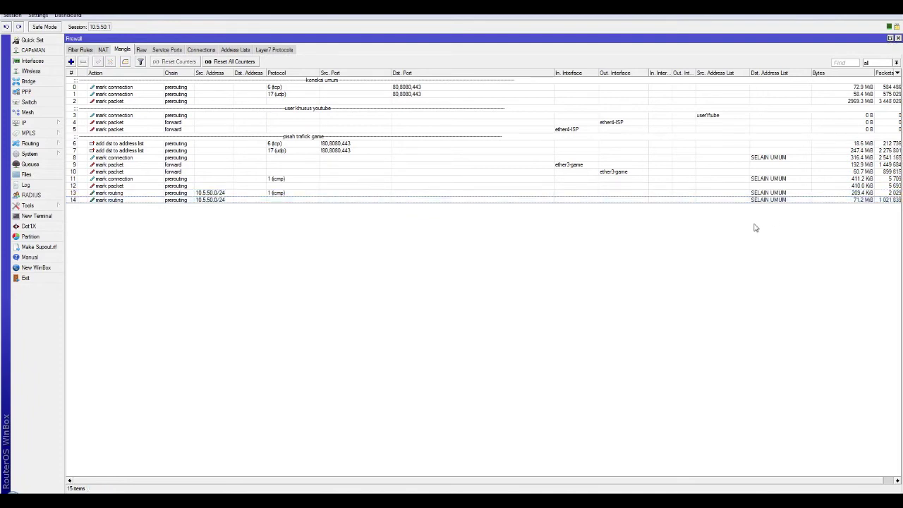
- Restore the Firewall window to its smaller size, move it clear of the hotspot user list, and close it
{"action": "left_click", "coordinate": [889, 39]}
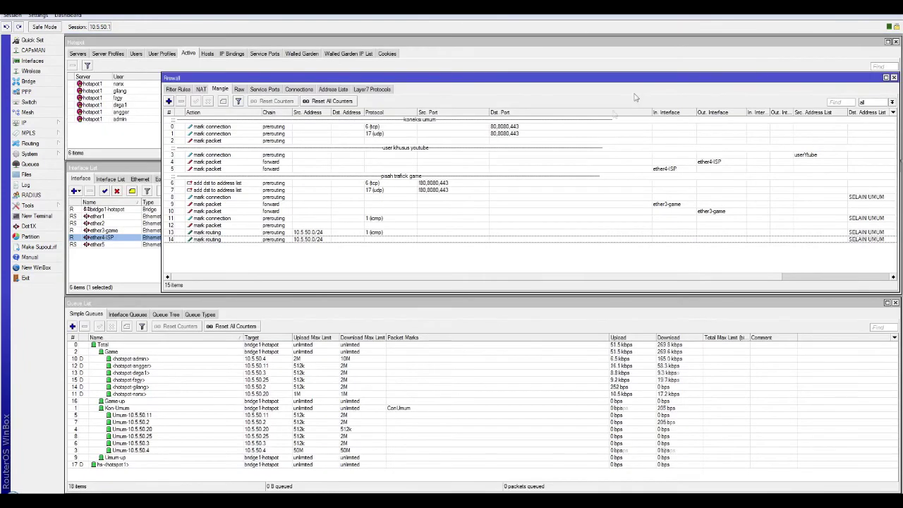
{"action": "left_click_drag", "start_coordinate": [412, 81], "coordinate": [348, 109]}
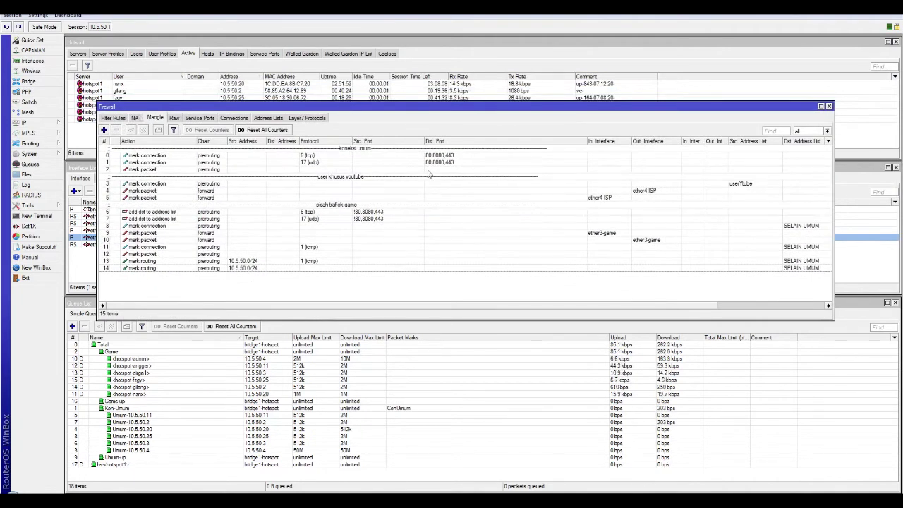
{"action": "left_click", "coordinate": [830, 106]}
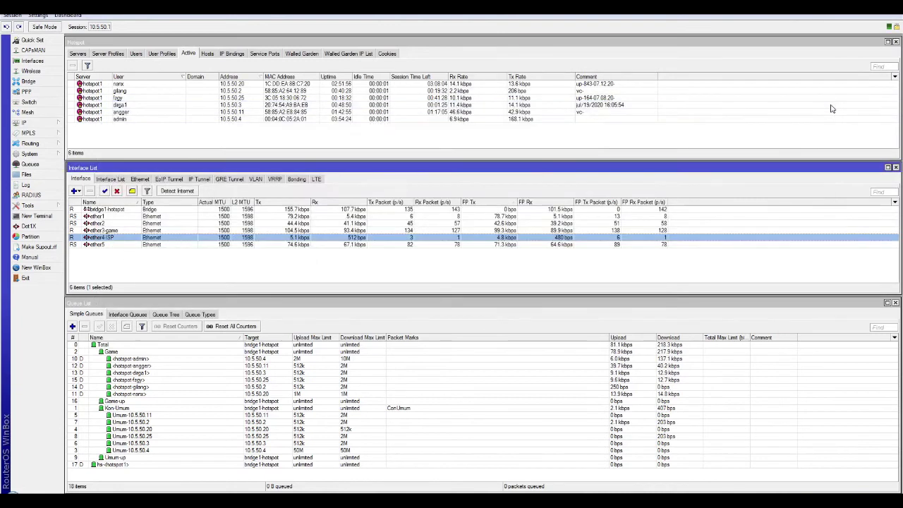
- Close and reopen the Queue List window, positioning it just below the hotspot active users list
{"action": "left_click", "coordinate": [112, 267]}
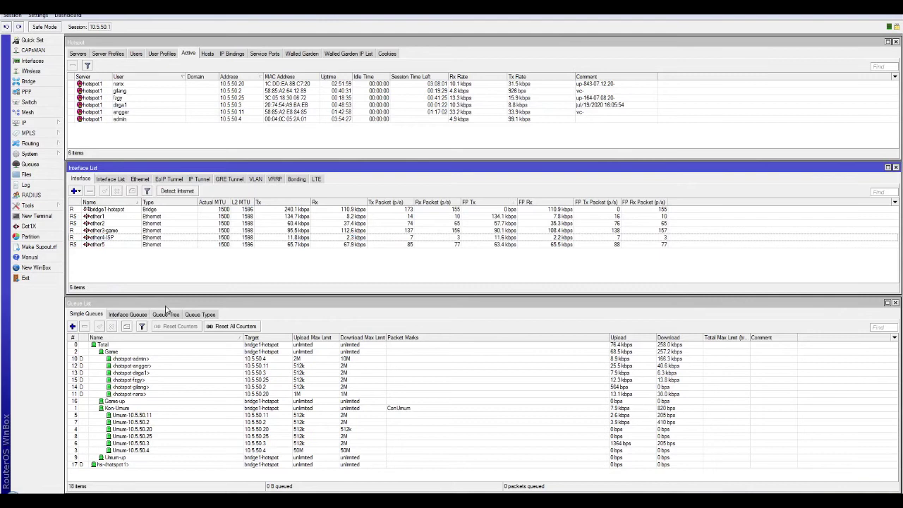
{"action": "left_click", "coordinate": [167, 309]}
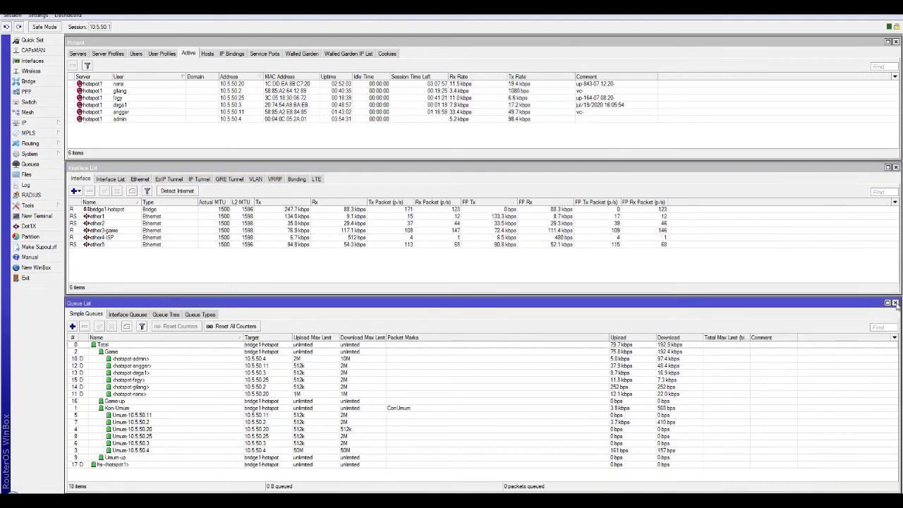
{"action": "left_click", "coordinate": [895, 303]}
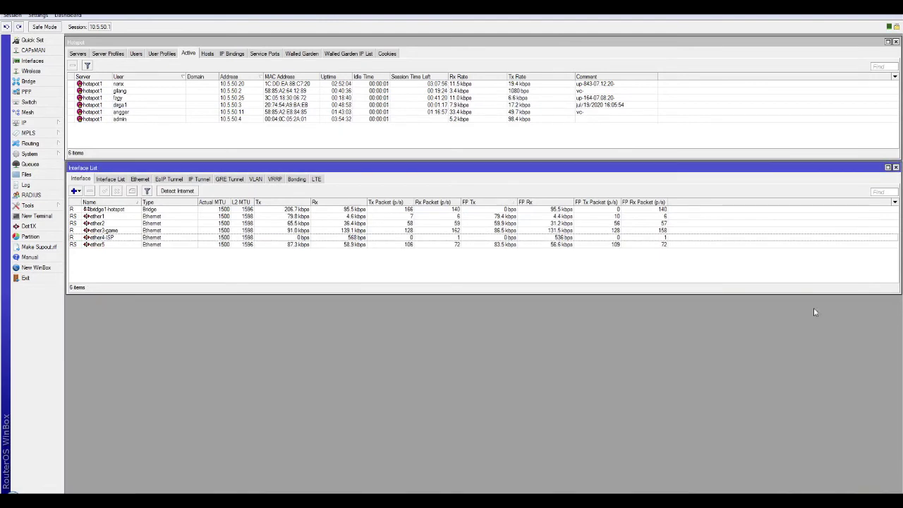
{"action": "left_click", "coordinate": [31, 167]}
{"action": "left_click_drag", "start_coordinate": [282, 301], "coordinate": [301, 157]}
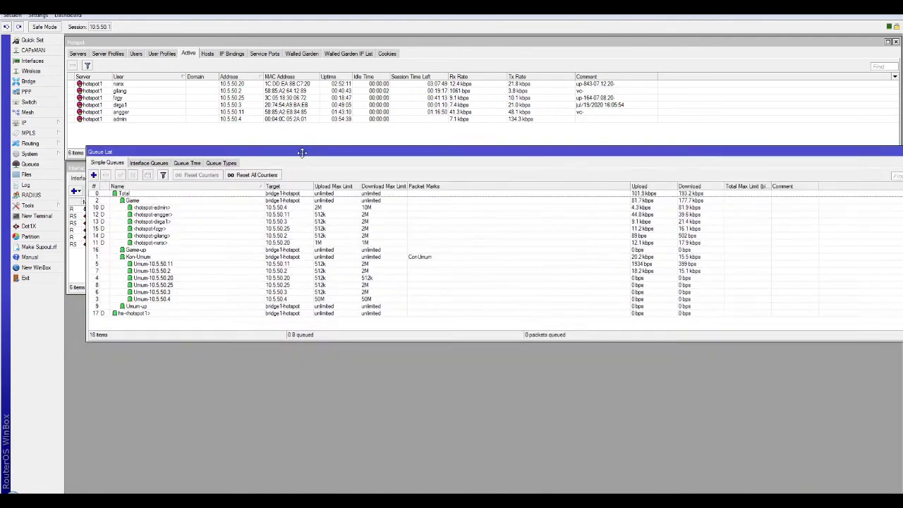
{"action": "left_click_drag", "start_coordinate": [361, 340], "coordinate": [361, 350]}
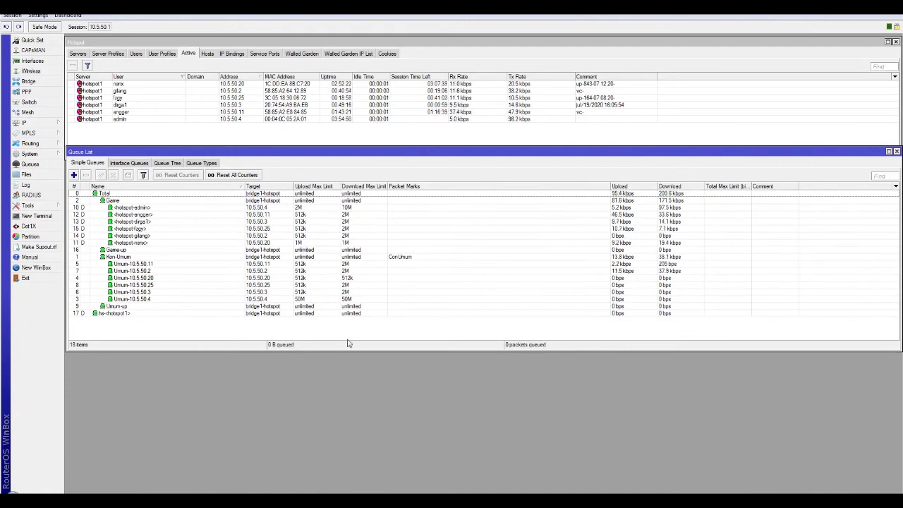
{"action": "left_click_drag", "start_coordinate": [349, 348], "coordinate": [349, 339]}
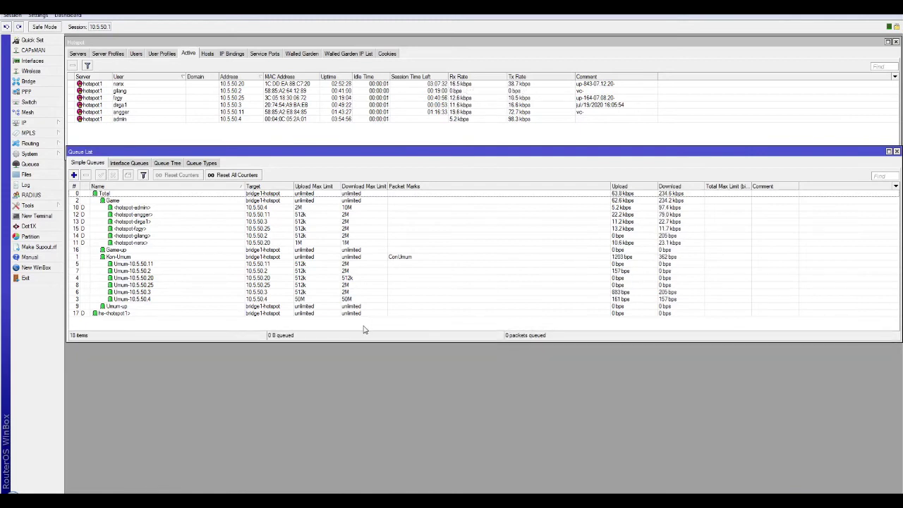
{"action": "left_click_drag", "start_coordinate": [305, 152], "coordinate": [310, 184]}
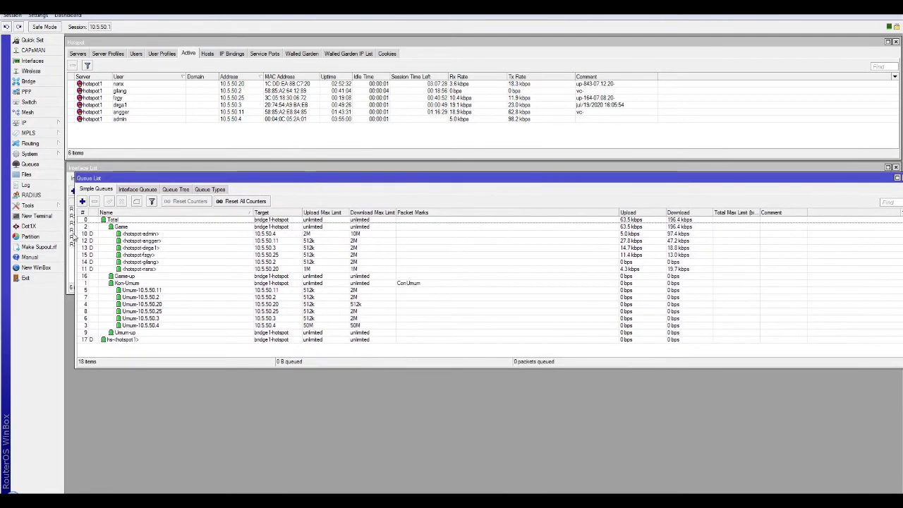
- Return to the simple queues and extend the Queue List window's height down to the lower part of the workspace
{"action": "left_click", "coordinate": [118, 191]}
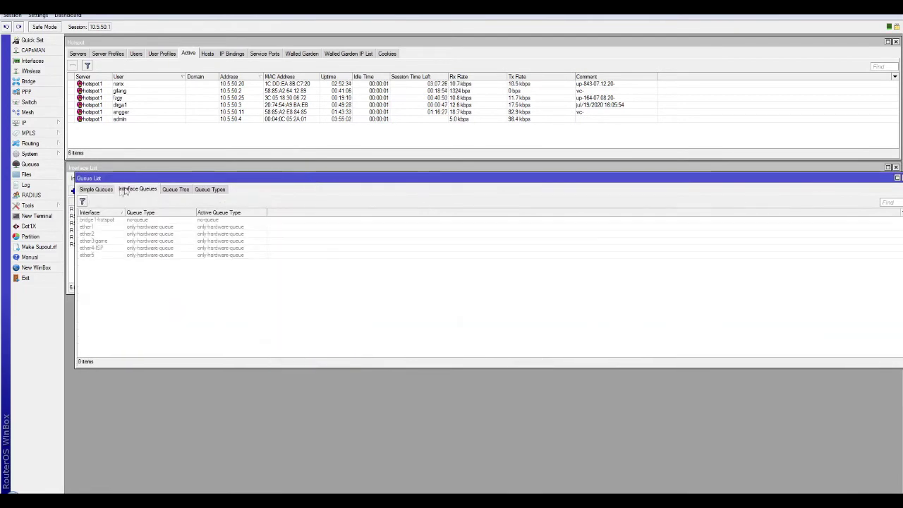
{"action": "left_click", "coordinate": [99, 190]}
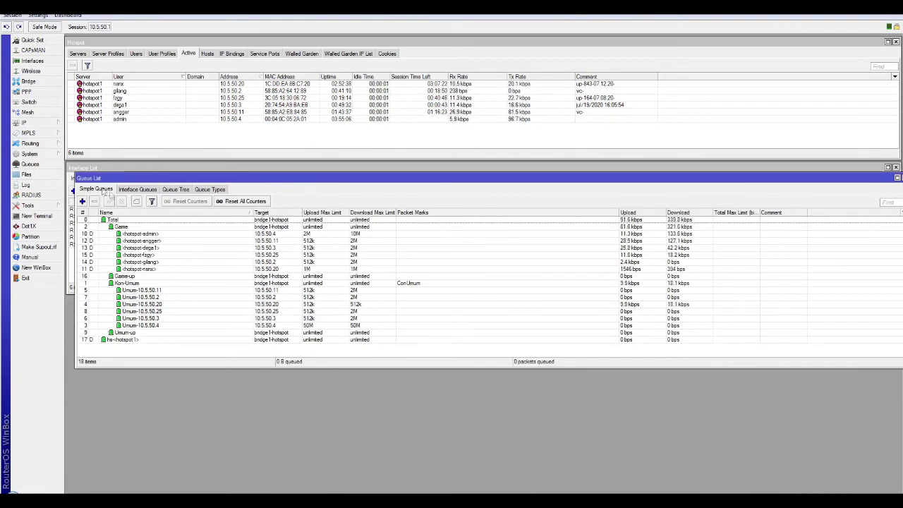
{"action": "left_click_drag", "start_coordinate": [423, 367], "coordinate": [431, 477]}
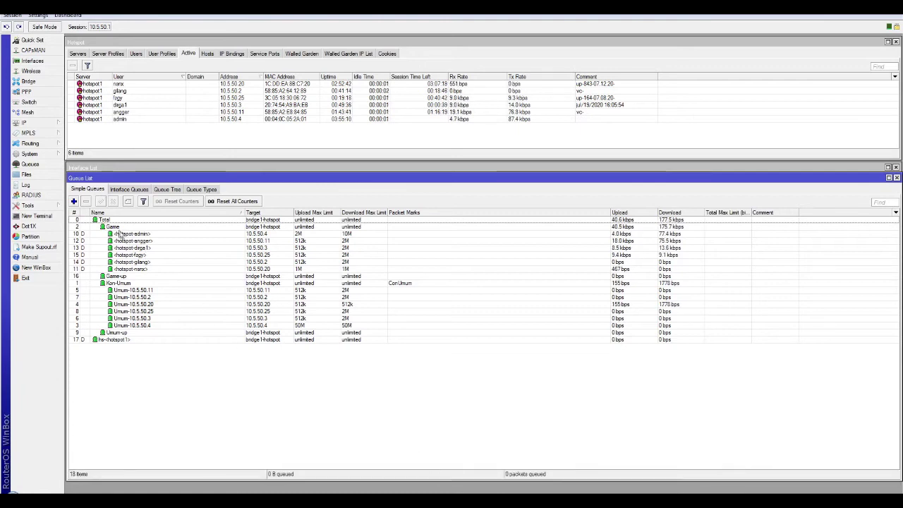
- Examine the simple queue hierarchy: the Total and Game parents, the dynamic hotspot user queues' targets and max limits, and the Game-up queue
{"action": "left_click", "coordinate": [117, 229]}
{"action": "left_click", "coordinate": [117, 222]}
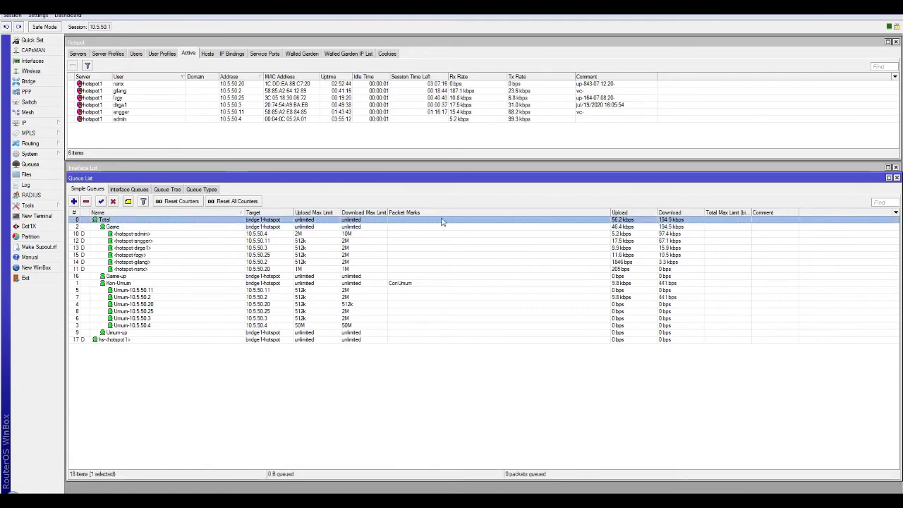
{"action": "left_click", "coordinate": [265, 235]}
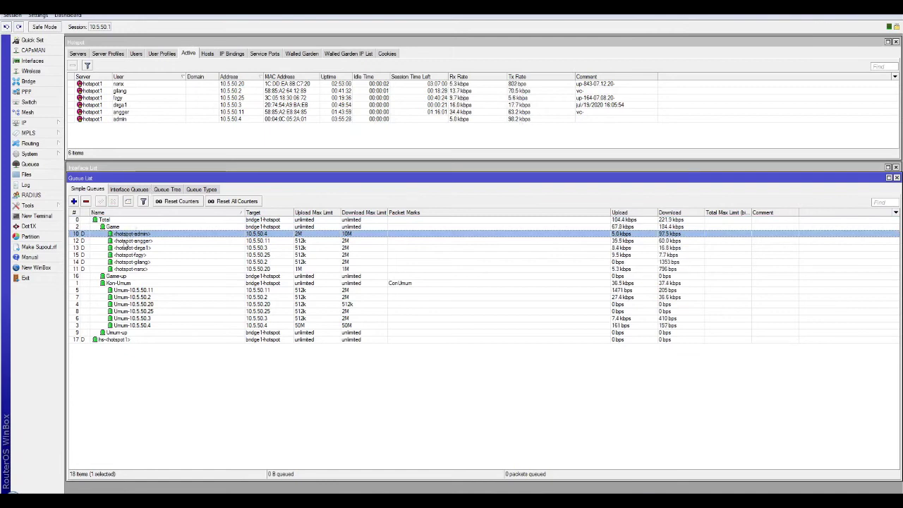
{"action": "left_click", "coordinate": [126, 241]}
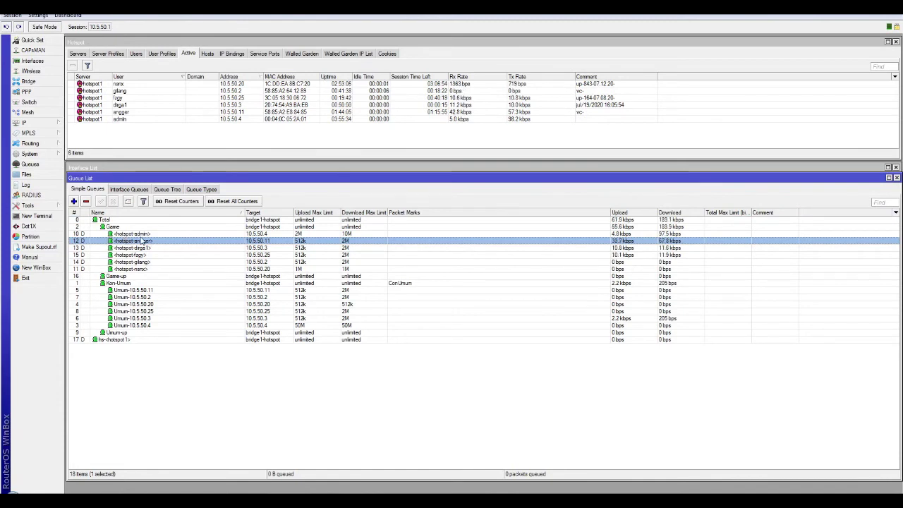
{"action": "left_click", "coordinate": [144, 235]}
{"action": "left_click", "coordinate": [151, 241]}
{"action": "left_click", "coordinate": [149, 235]}
{"action": "left_click", "coordinate": [146, 242]}
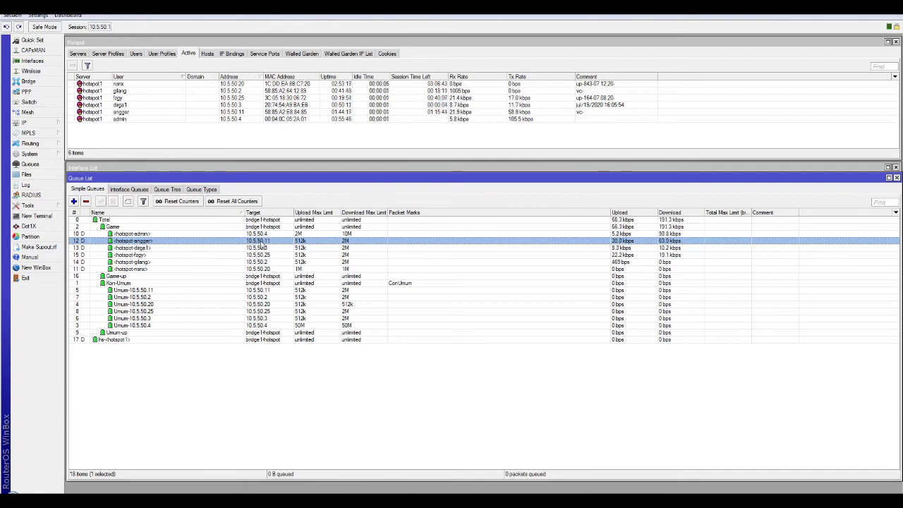
{"action": "left_click", "coordinate": [309, 244]}
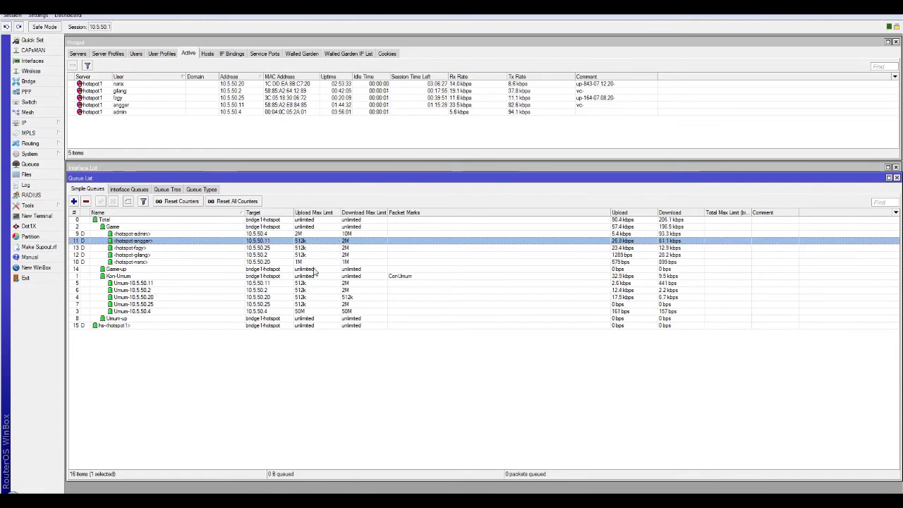
{"action": "left_click", "coordinate": [314, 270]}
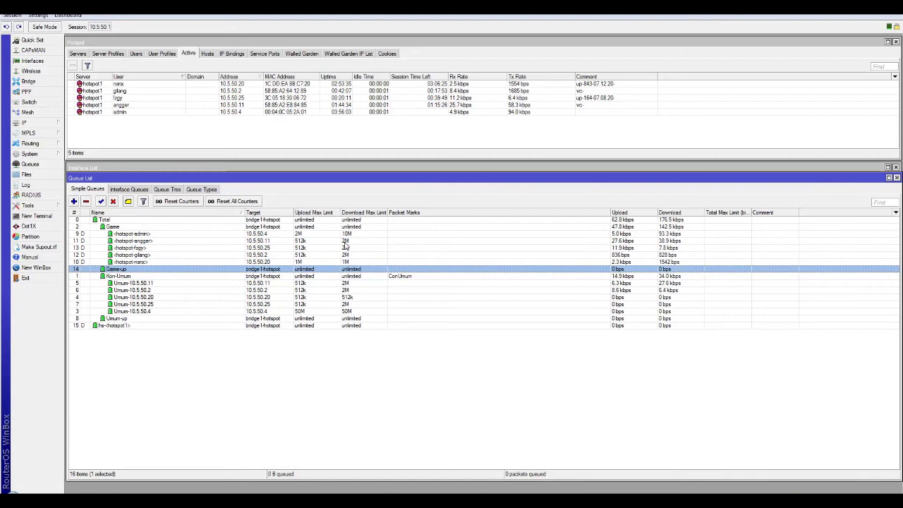
- Compare the 10.5.50.11 user's dynamic hotspot queue under Game with the same address's Umum queue under Kon-Umum
{"action": "left_click", "coordinate": [339, 244]}
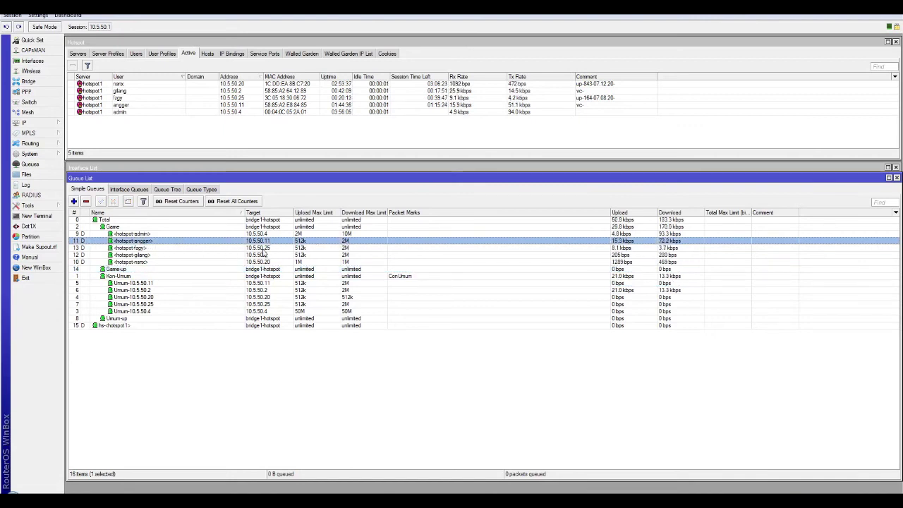
{"action": "left_click", "coordinate": [273, 286]}
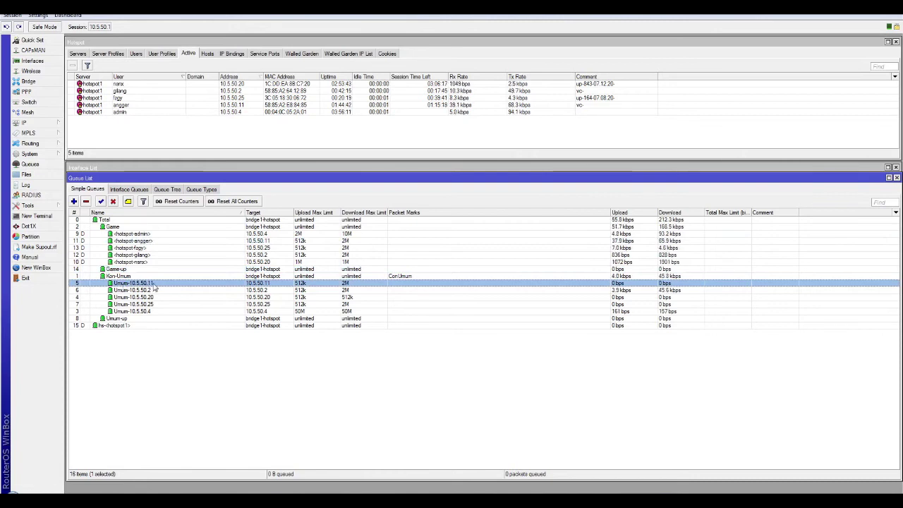
{"action": "left_click", "coordinate": [248, 242]}
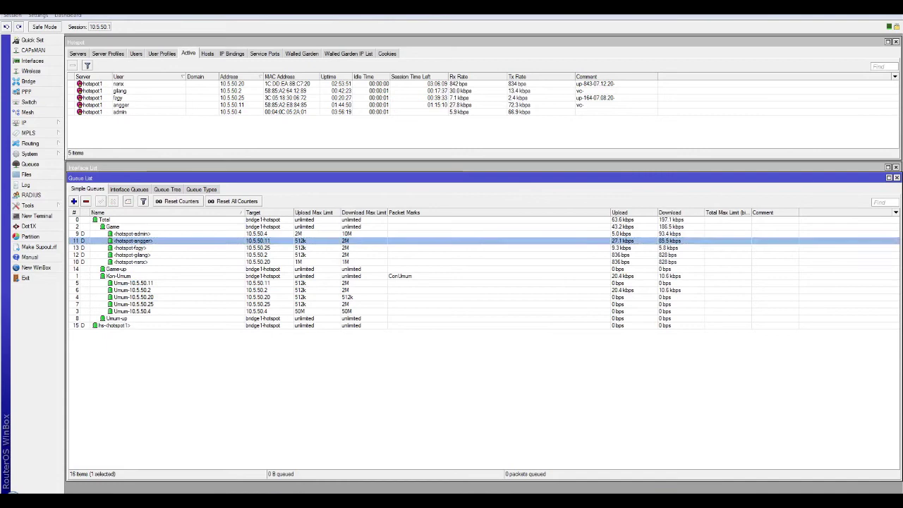
{"action": "key", "text": "alt+Tab"}
{"action": "left_click", "coordinate": [891, 300]}
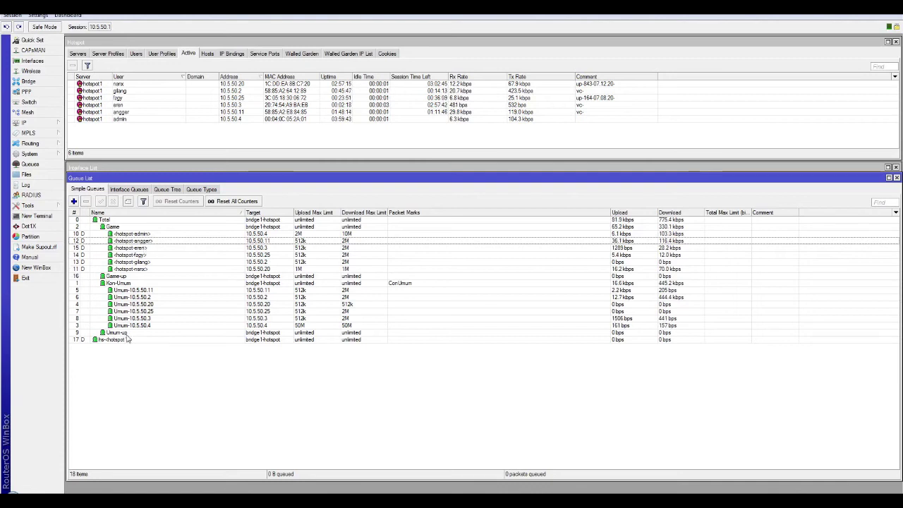
{"action": "left_click", "coordinate": [148, 242]}
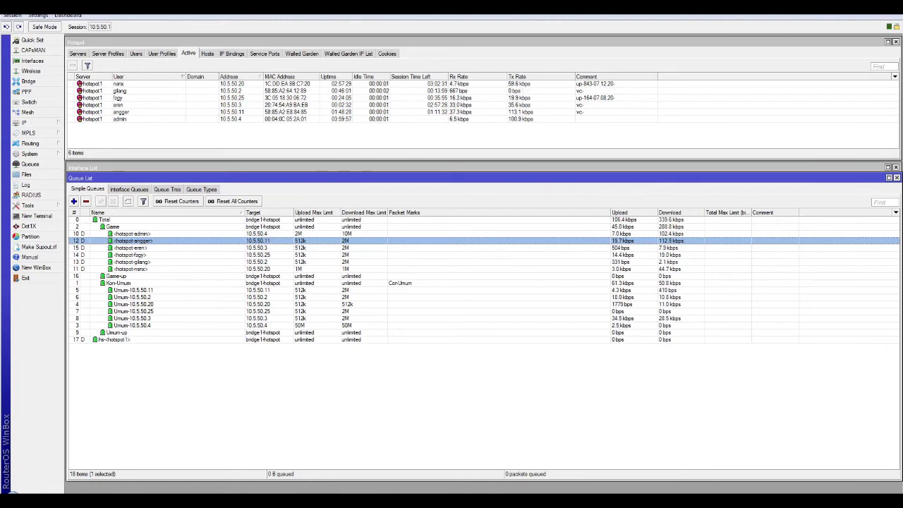
{"action": "key", "text": "alt+Tab"}
{"action": "left_click", "coordinate": [893, 300]}
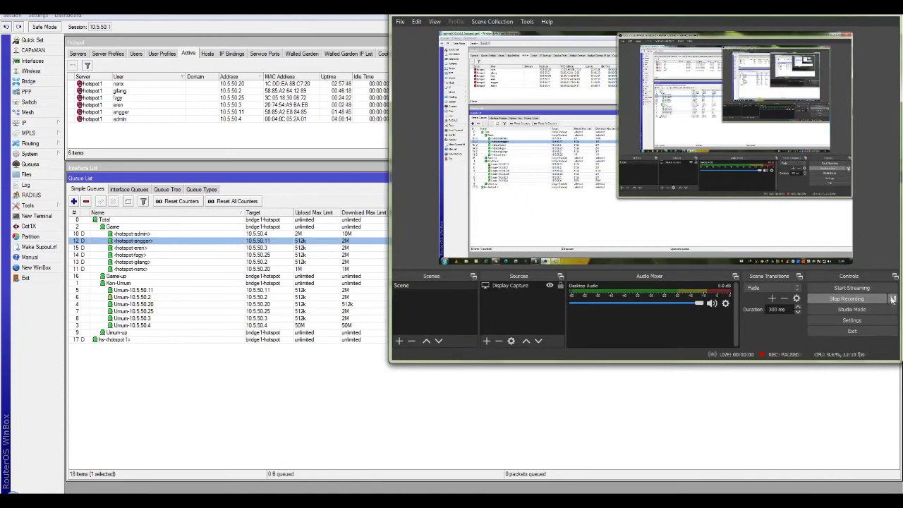
{"action": "left_click", "coordinate": [508, 414]}
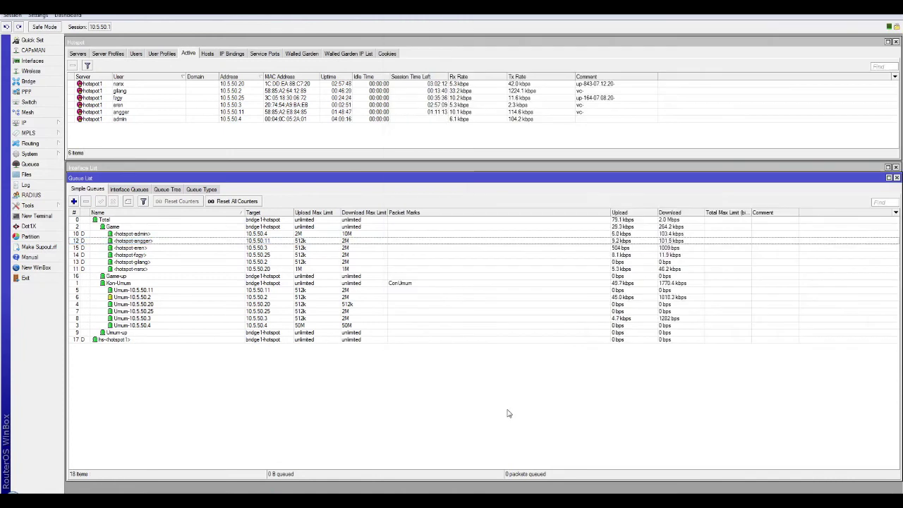
- Compare the target addresses of the dynamic hotspot queues under Game with those of the Umum queues under Kon-Umum
{"action": "left_click", "coordinate": [160, 242]}
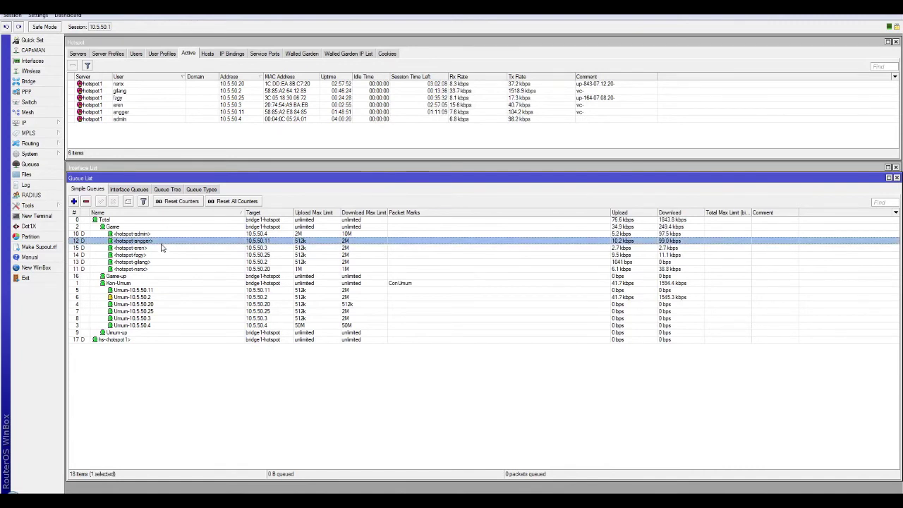
{"action": "left_click", "coordinate": [231, 235]}
{"action": "left_click", "coordinate": [260, 241]}
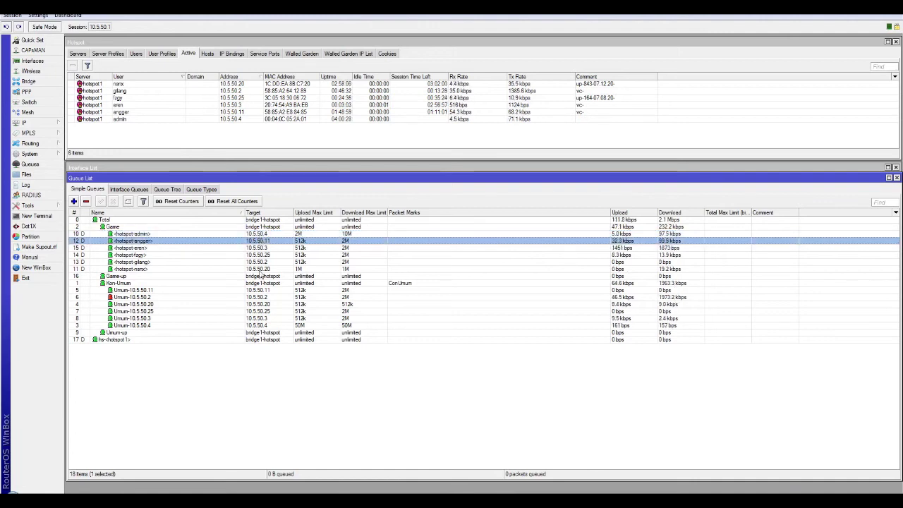
{"action": "left_click", "coordinate": [277, 235]}
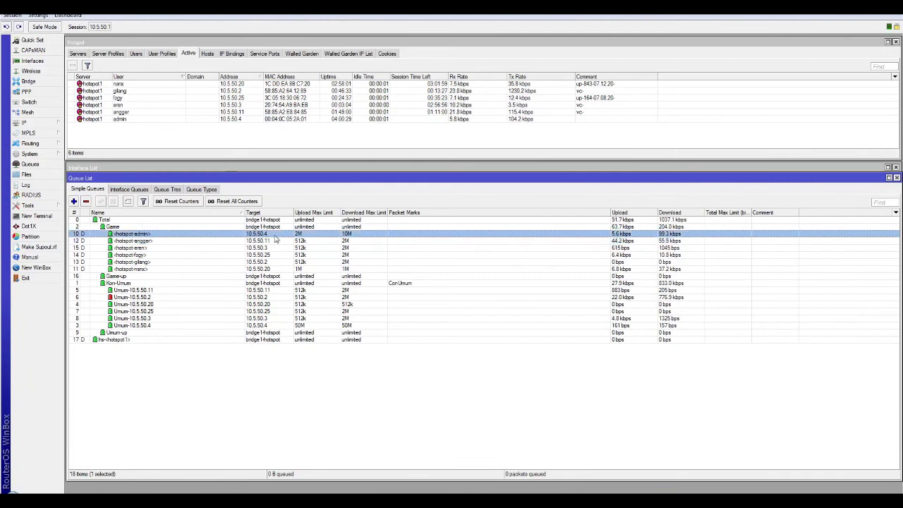
{"action": "left_click", "coordinate": [267, 291]}
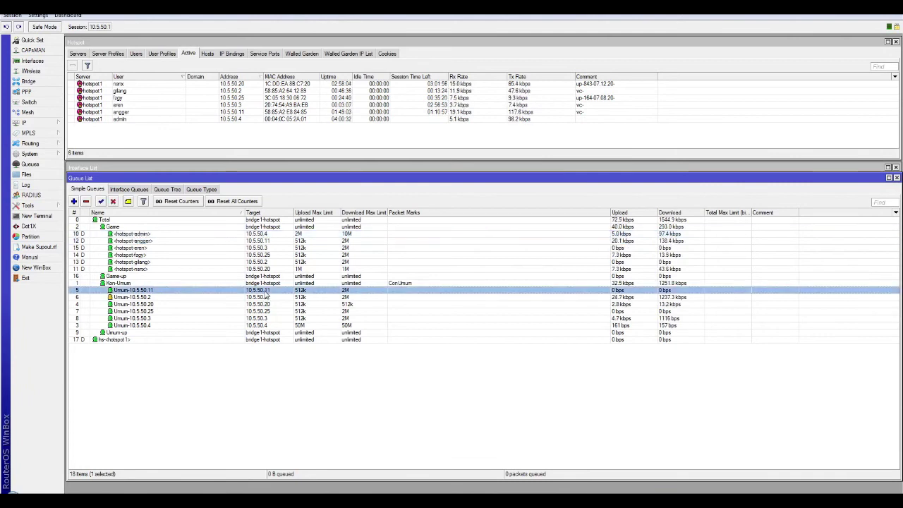
{"action": "left_click", "coordinate": [269, 325]}
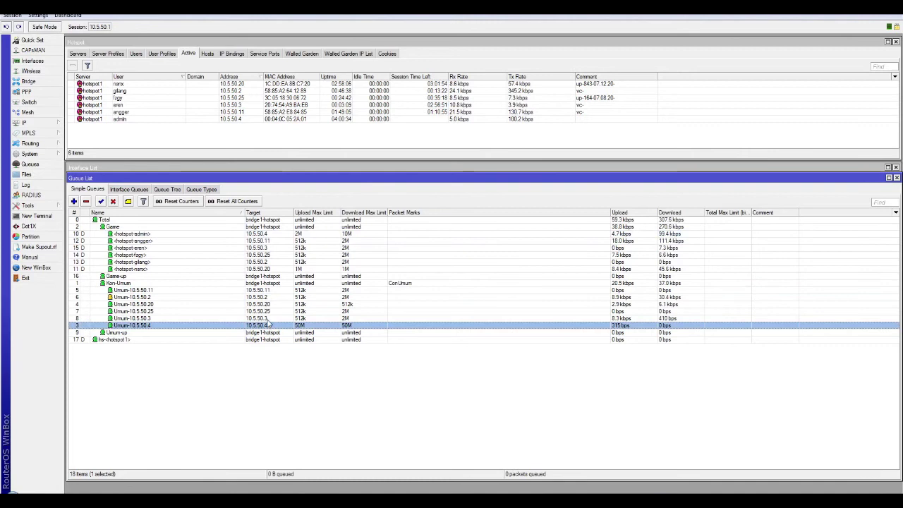
{"action": "left_click", "coordinate": [270, 318]}
{"action": "left_click", "coordinate": [274, 291]}
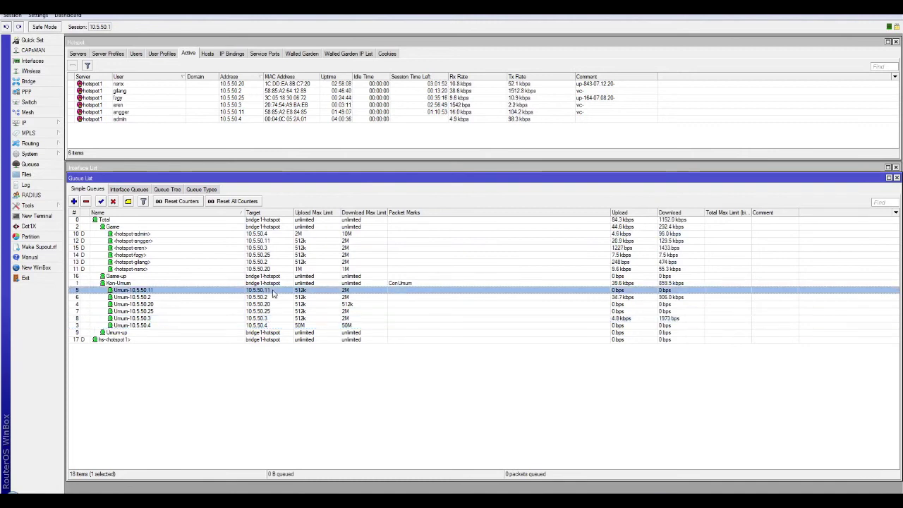
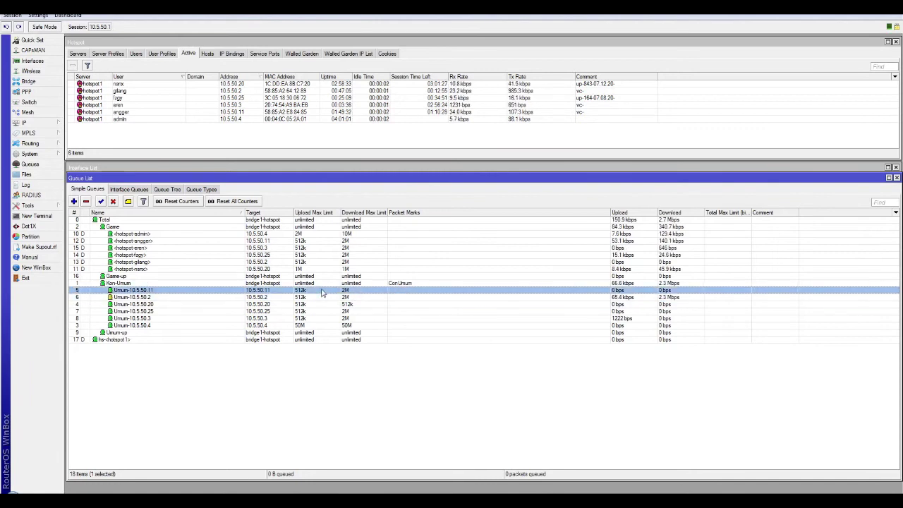
- Examine the upload max limits of the Game and Kon-Umum parent queues alongside those of their first child queues
{"action": "left_click", "coordinate": [309, 235]}
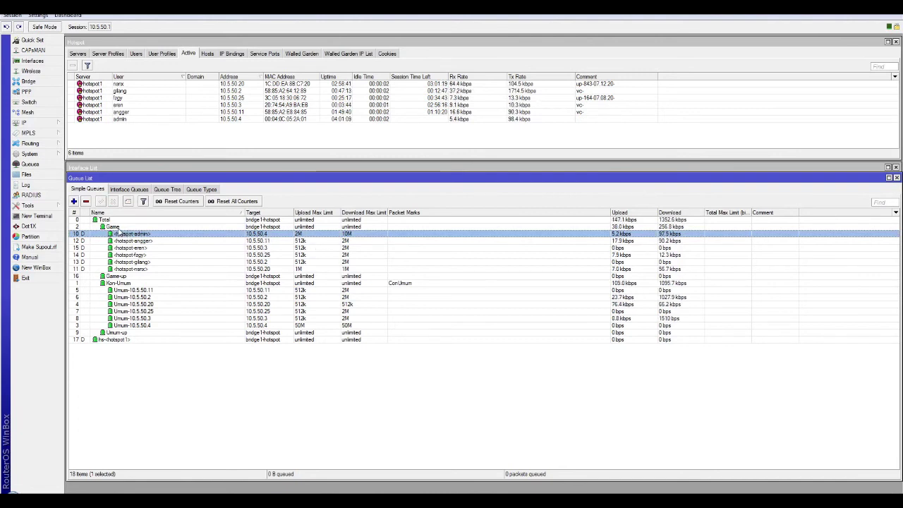
{"action": "key", "text": "Up"}
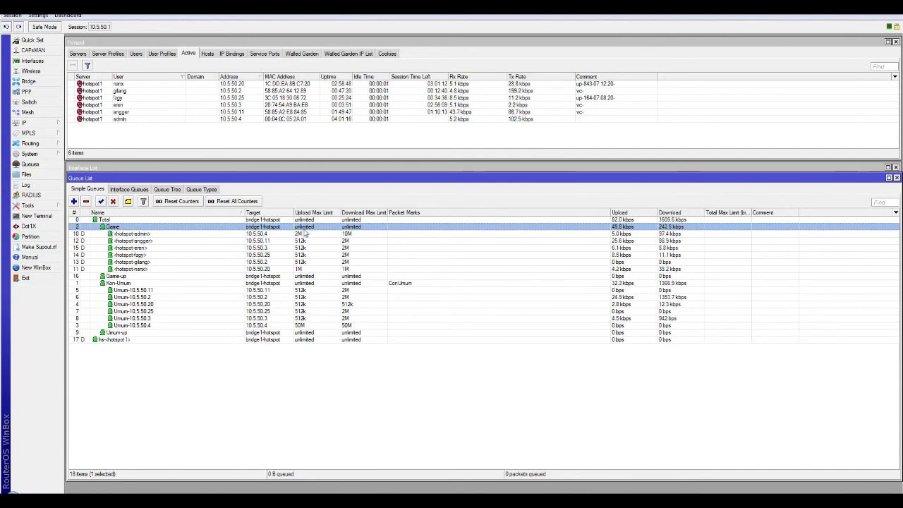
{"action": "left_click", "coordinate": [122, 283]}
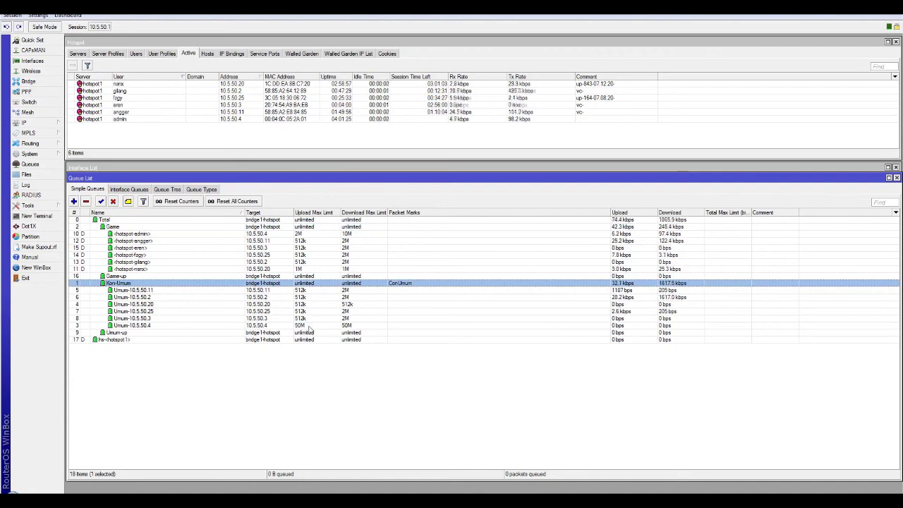
{"action": "left_click", "coordinate": [299, 227]}
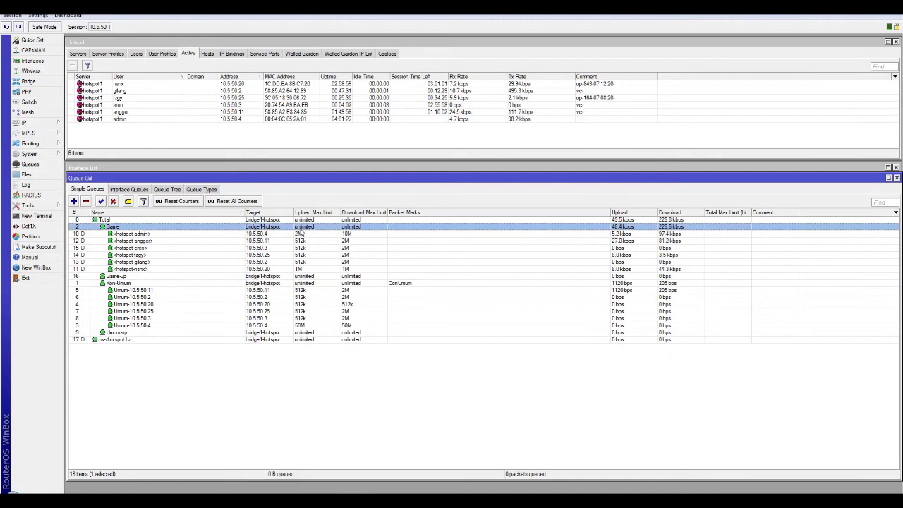
{"action": "left_click", "coordinate": [308, 282]}
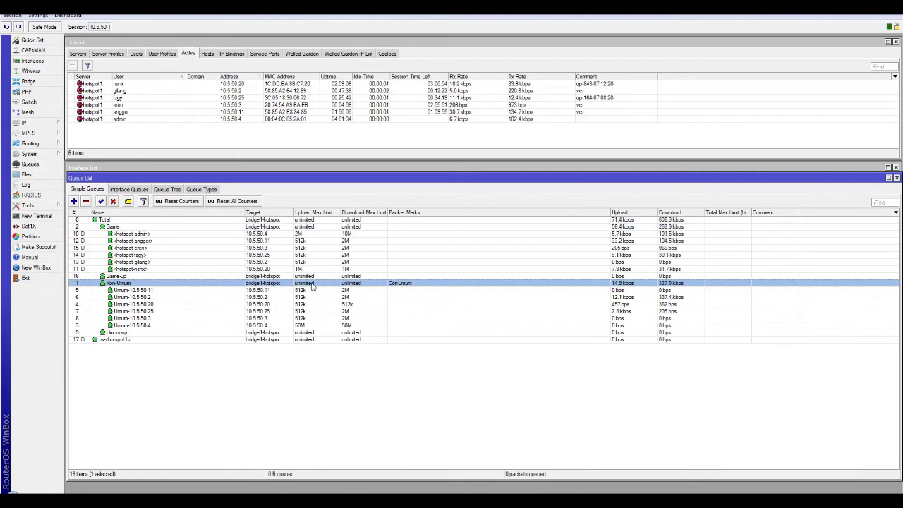
{"action": "left_click", "coordinate": [313, 290]}
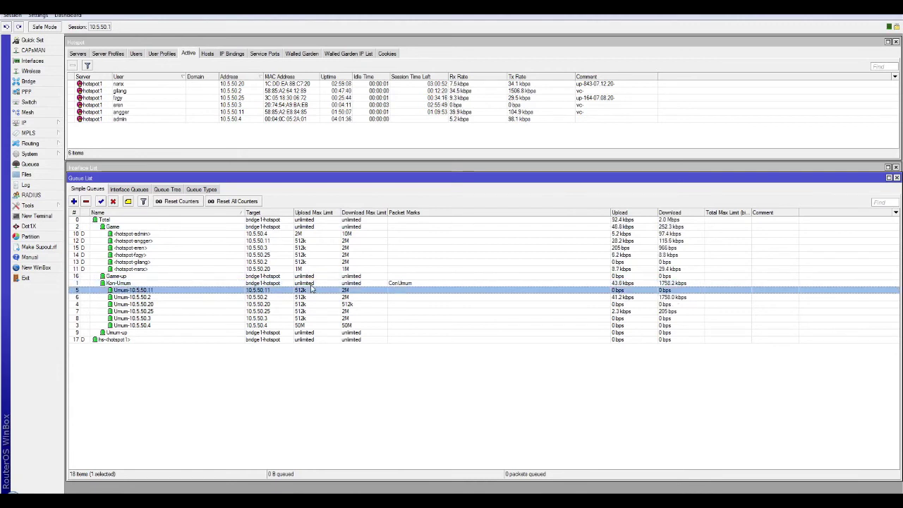
{"action": "left_click", "coordinate": [312, 285]}
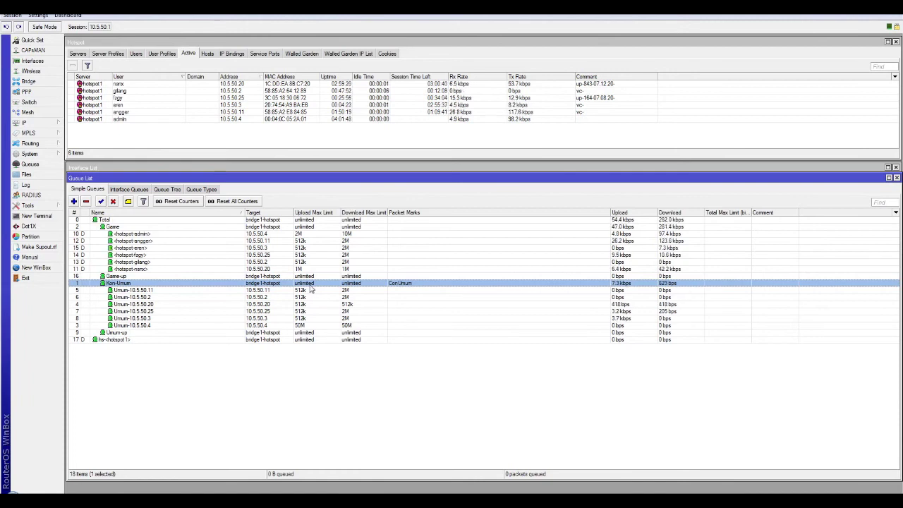
- Examine the upload max limits of individual hotspot user queues under Game, comparing them with the Umum-10.5.50.20 queue and checking their traffic rates
{"action": "left_click", "coordinate": [313, 240]}
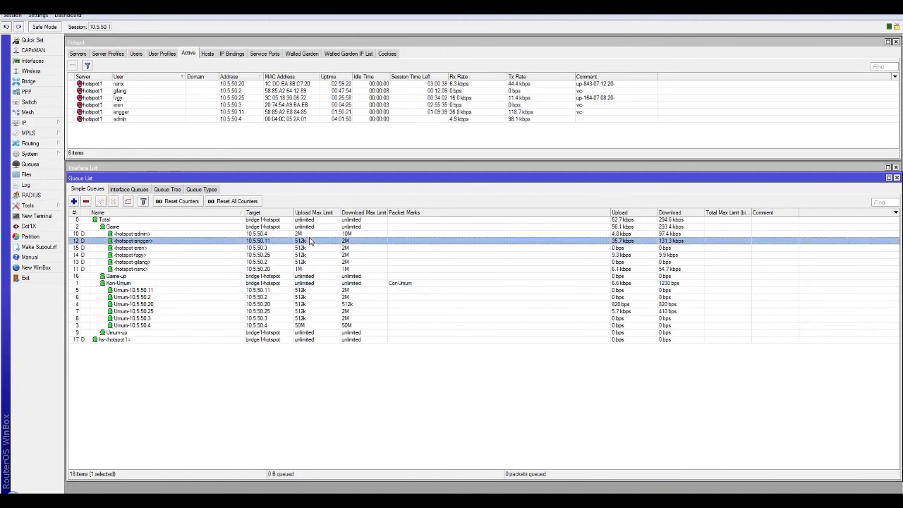
{"action": "left_click", "coordinate": [305, 304]}
{"action": "left_click", "coordinate": [309, 249]}
{"action": "left_click", "coordinate": [314, 242]}
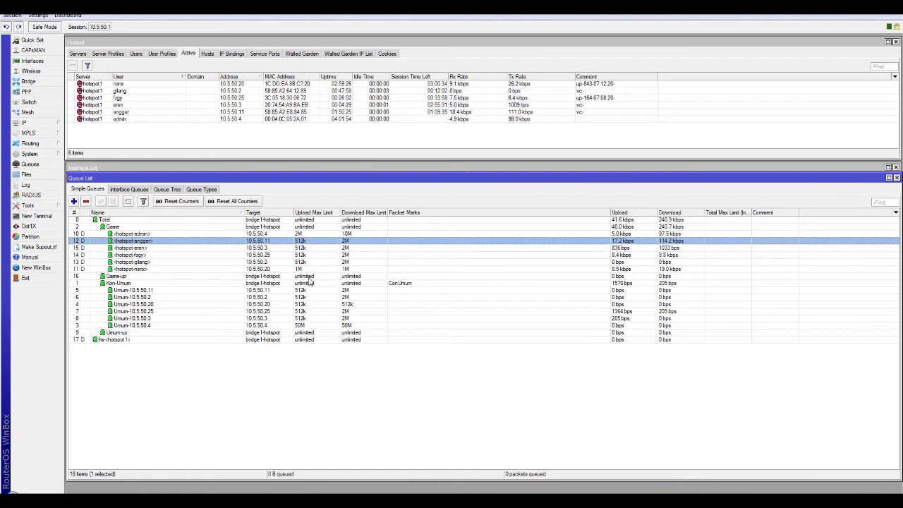
{"action": "left_click", "coordinate": [304, 248]}
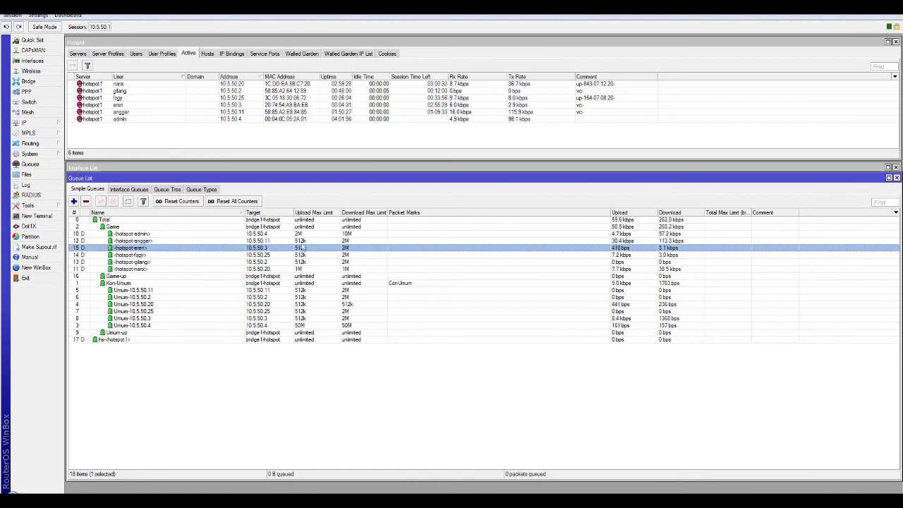
{"action": "left_click", "coordinate": [265, 234]}
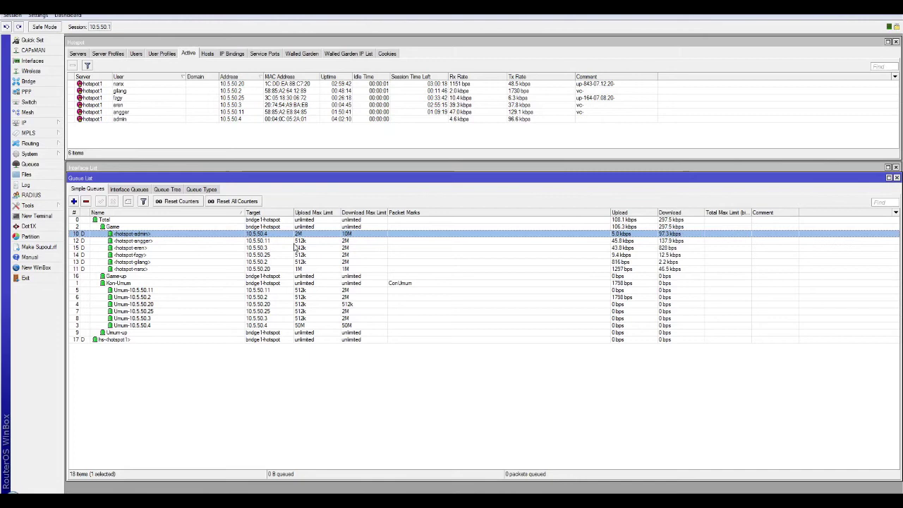
{"action": "left_click", "coordinate": [299, 241]}
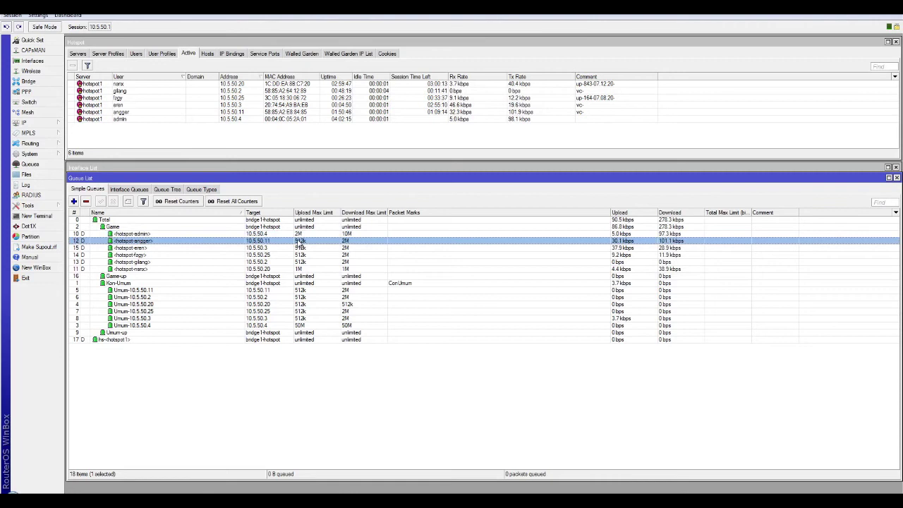
{"action": "left_click", "coordinate": [307, 249]}
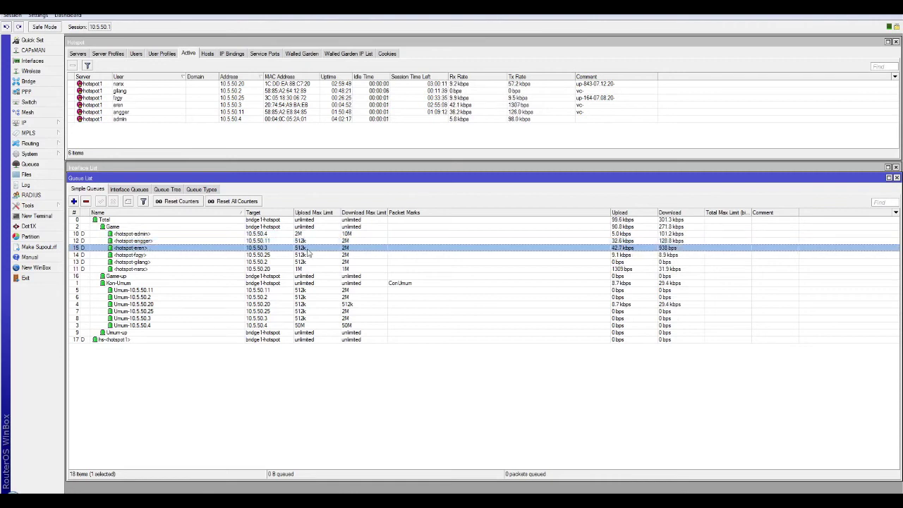
{"action": "left_click", "coordinate": [329, 242]}
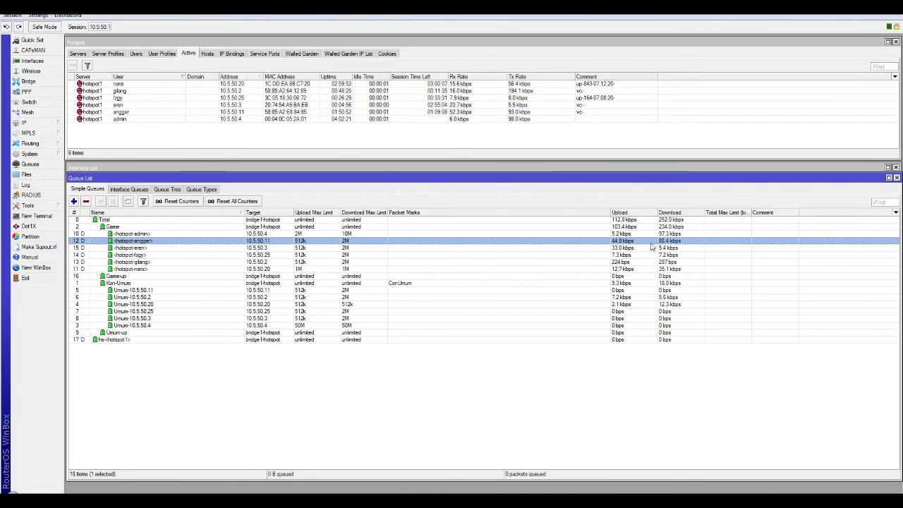
{"action": "left_click", "coordinate": [302, 248]}
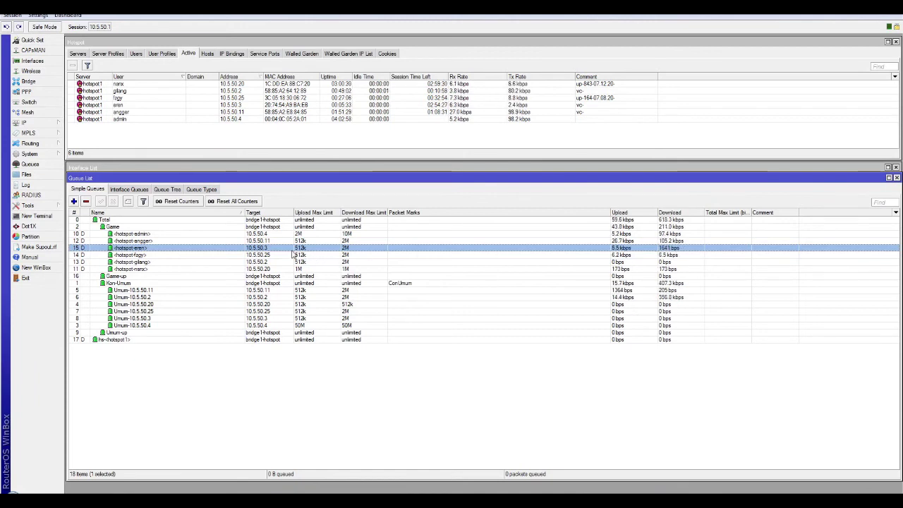
- Compare the download max limits of the Umum-10.5.50.2 and Umum-10.5.50.20 queues with those of the hotspot user queues under Game
{"action": "left_click", "coordinate": [346, 298]}
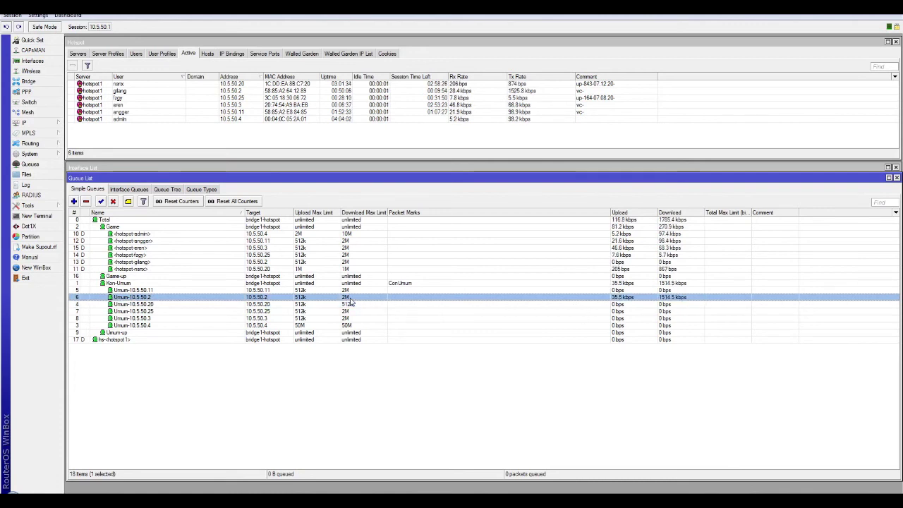
{"action": "left_click", "coordinate": [297, 242]}
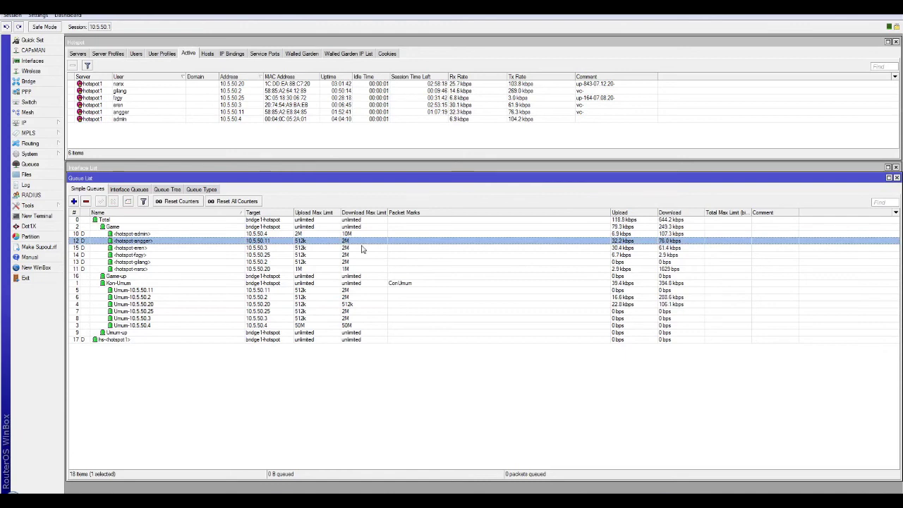
{"action": "left_click", "coordinate": [350, 248]}
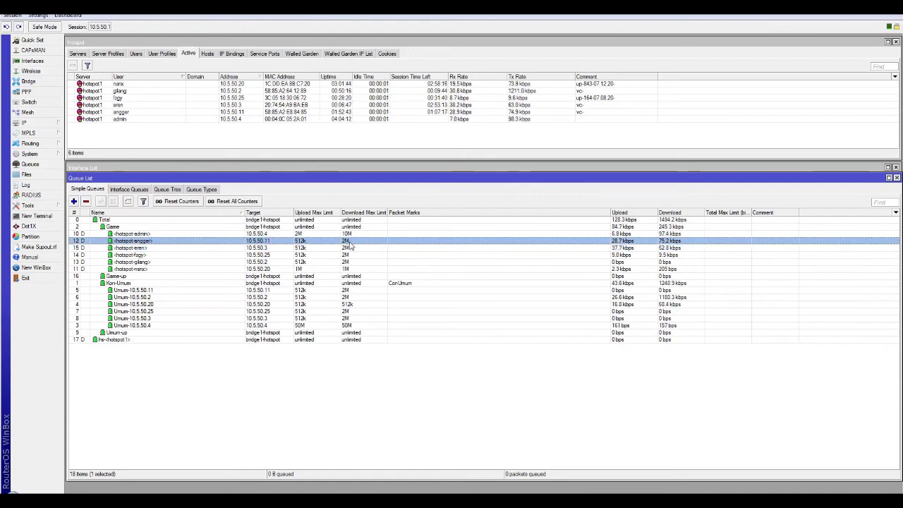
{"action": "left_click", "coordinate": [352, 299]}
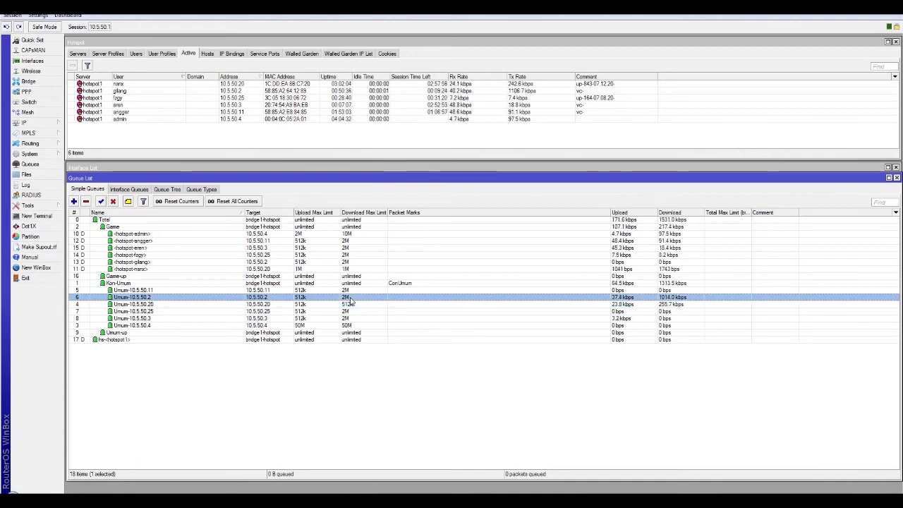
{"action": "left_click", "coordinate": [347, 249]}
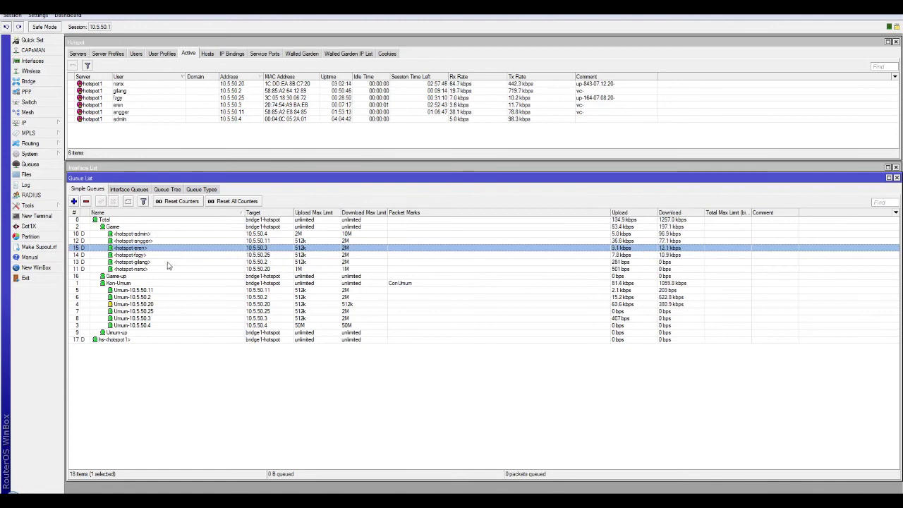
{"action": "left_click", "coordinate": [325, 306]}
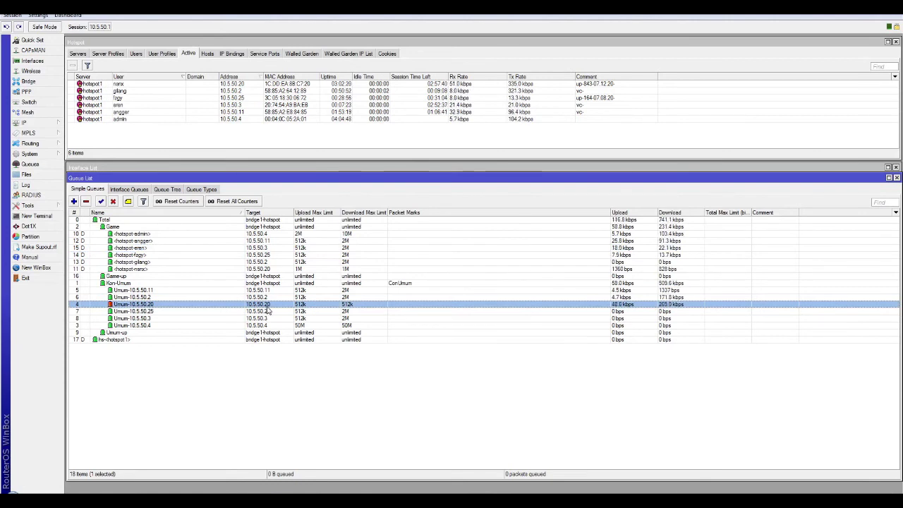
- Compare the target address and download max limit of the 10.5.50.20 hotspot queue under Game with those of the Umum-10.5.50.20 queue
{"action": "left_click", "coordinate": [268, 270]}
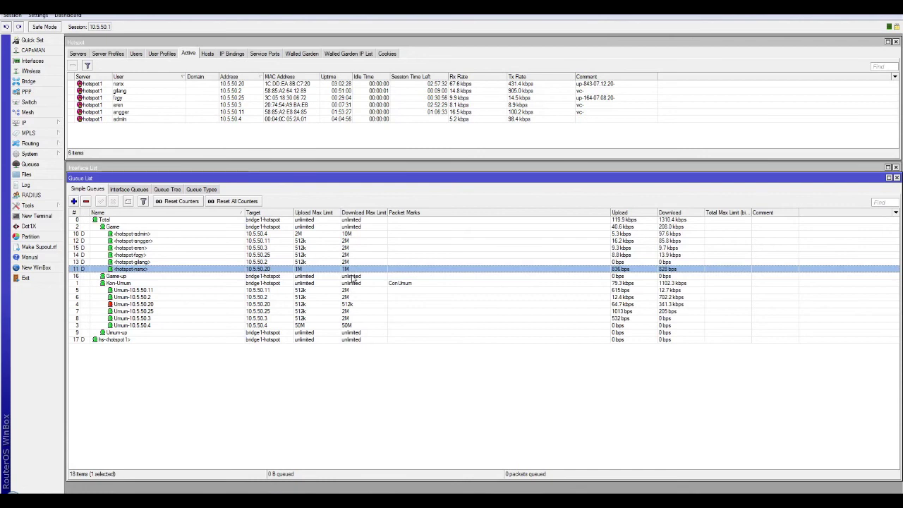
{"action": "left_click", "coordinate": [268, 306]}
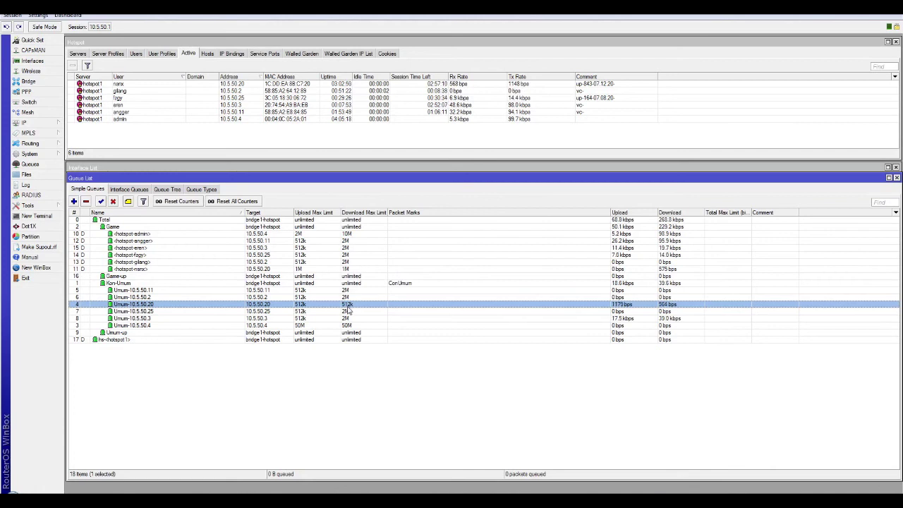
{"action": "left_click", "coordinate": [349, 269]}
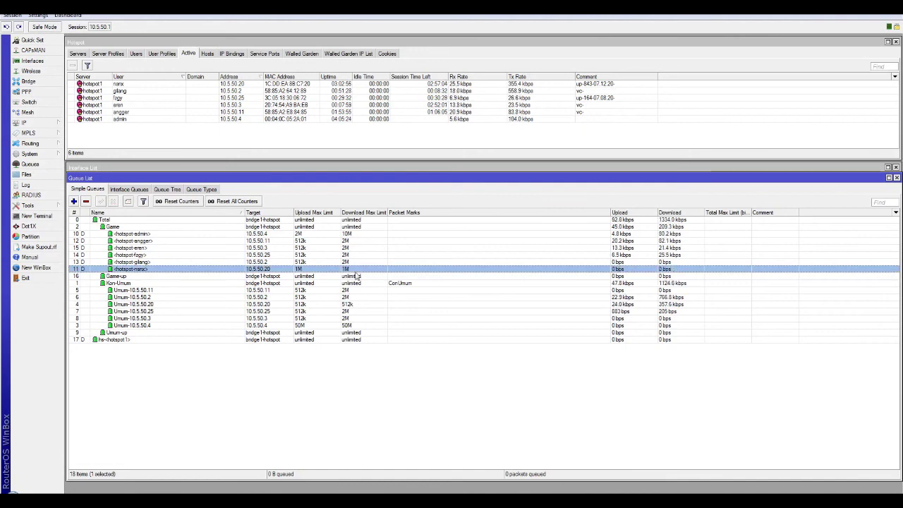
{"action": "left_click", "coordinate": [355, 305]}
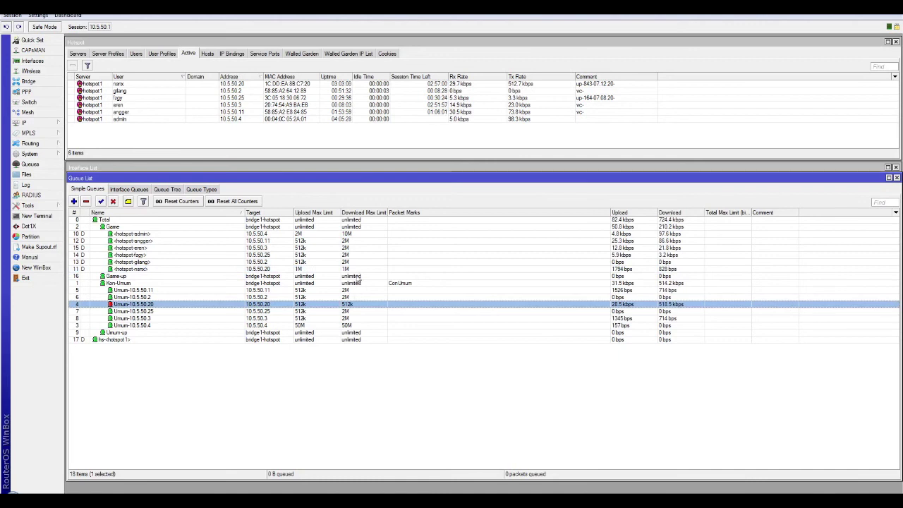
{"action": "left_click", "coordinate": [357, 271]}
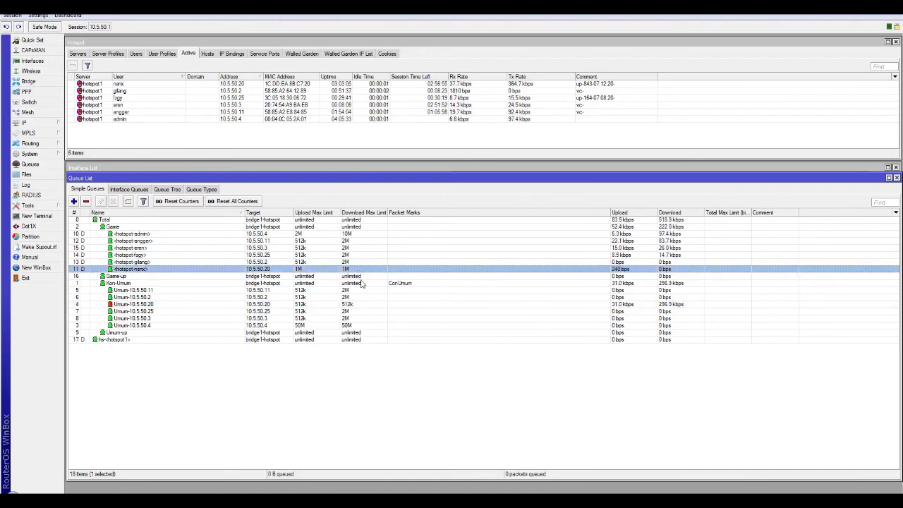
{"action": "left_click", "coordinate": [356, 305]}
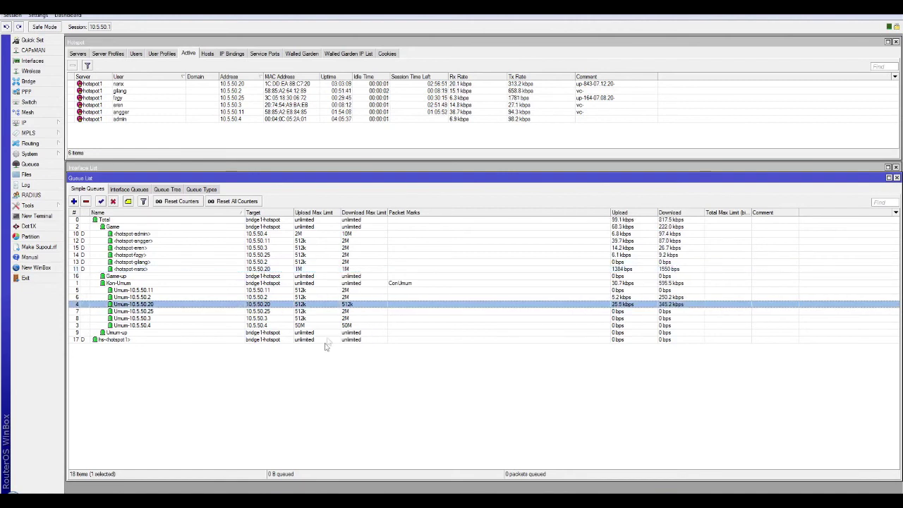
{"action": "left_click", "coordinate": [314, 366]}
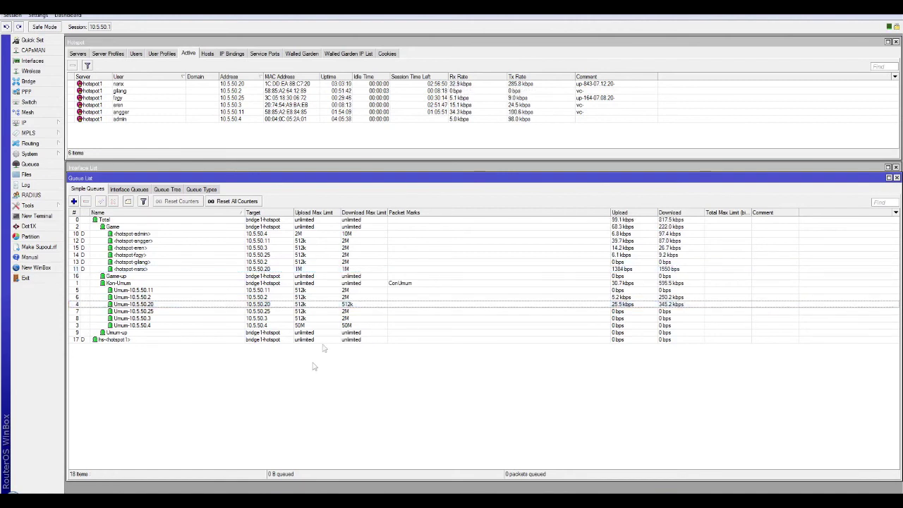
{"action": "left_click", "coordinate": [330, 307]}
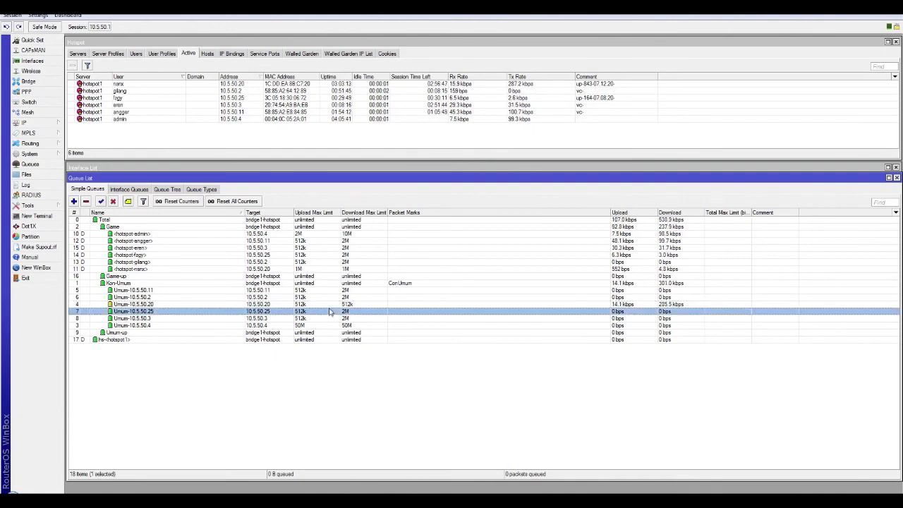
- Examine the download max limits of the dynamic hotspot user queues under Game one by one
{"action": "left_click", "coordinate": [338, 272]}
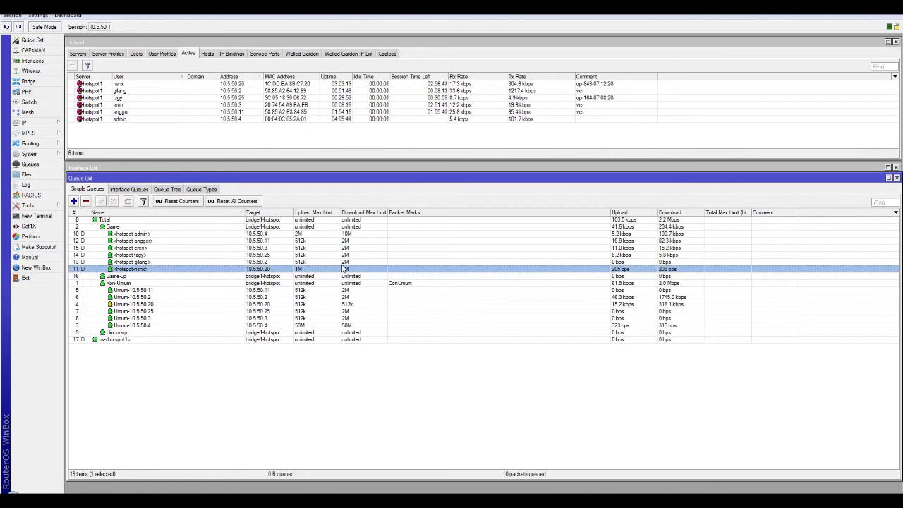
{"action": "left_click", "coordinate": [352, 262]}
{"action": "left_click", "coordinate": [360, 256]}
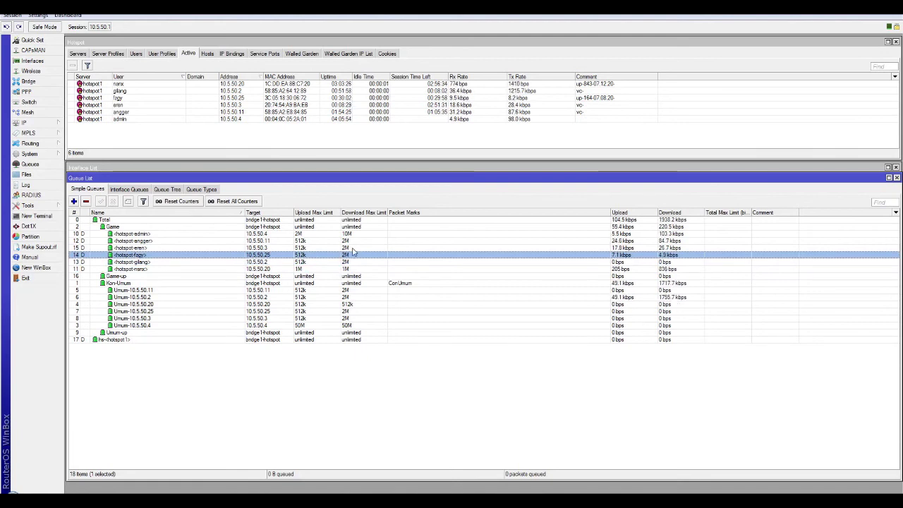
{"action": "left_click", "coordinate": [353, 249]}
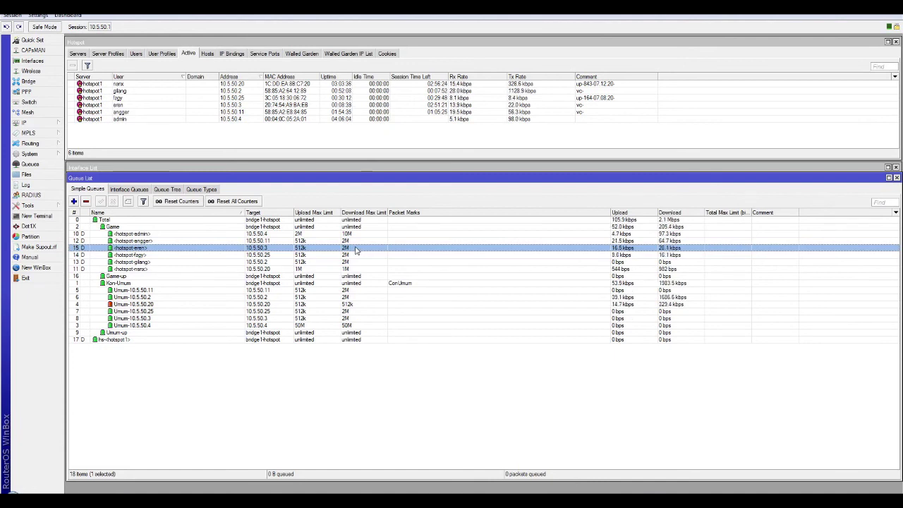
{"action": "left_click", "coordinate": [356, 243]}
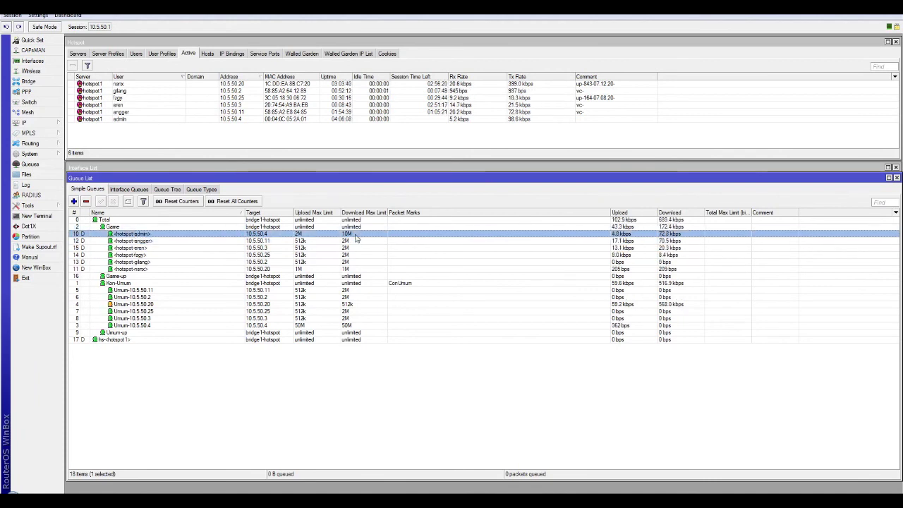
{"action": "left_click", "coordinate": [353, 248]}
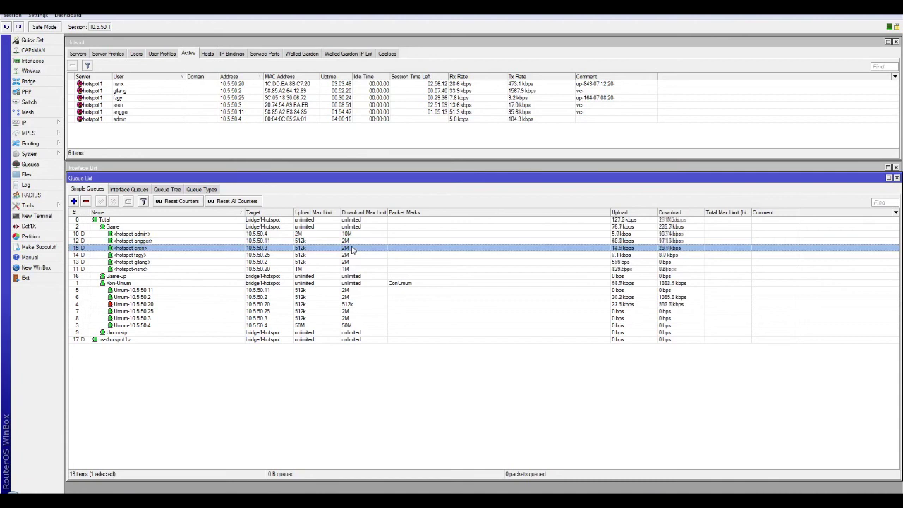
{"action": "left_click", "coordinate": [356, 255]}
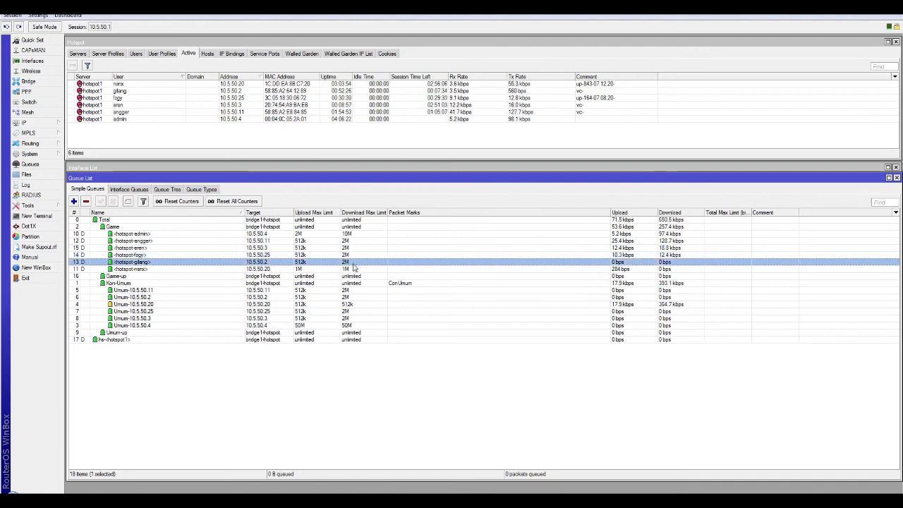
{"action": "left_click", "coordinate": [357, 269]}
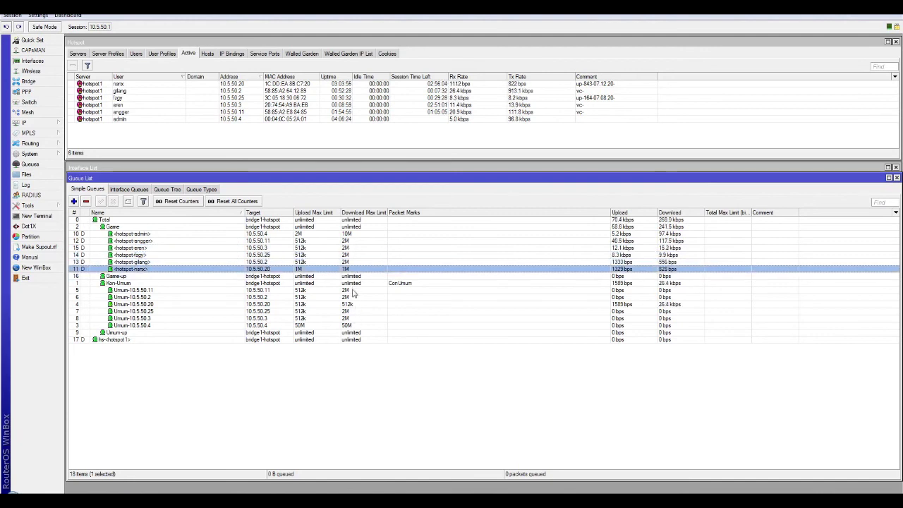
- Examine the packet mark assigned to the Kon-Umum parent queue
{"action": "left_click", "coordinate": [417, 284]}
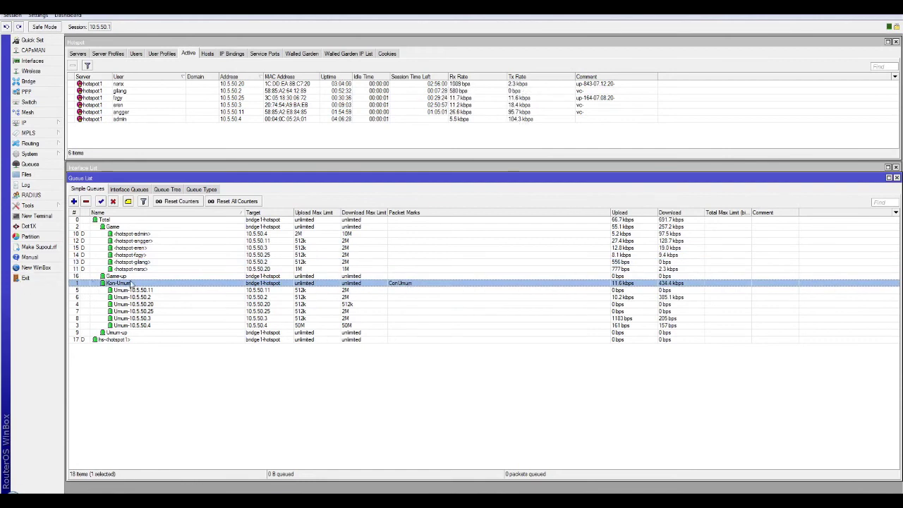
{"action": "left_click", "coordinate": [422, 368]}
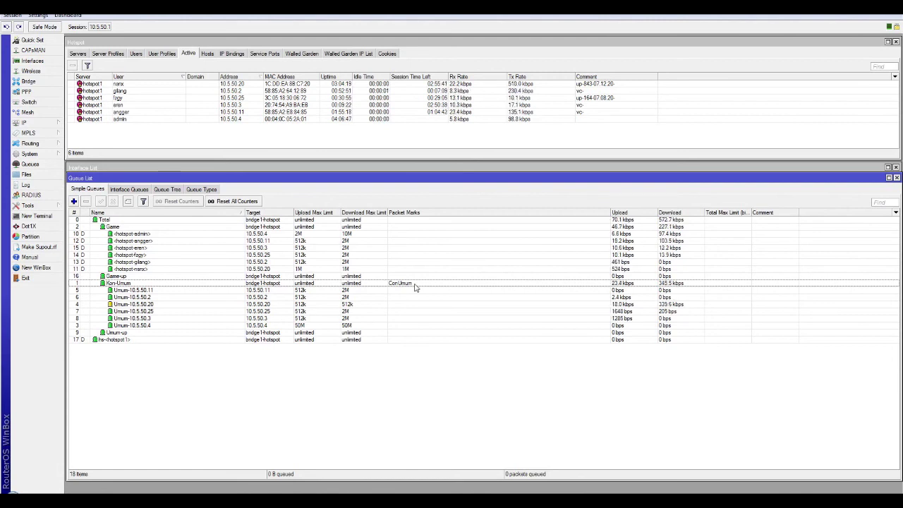
{"action": "left_click", "coordinate": [416, 285]}
{"action": "left_click", "coordinate": [426, 356]}
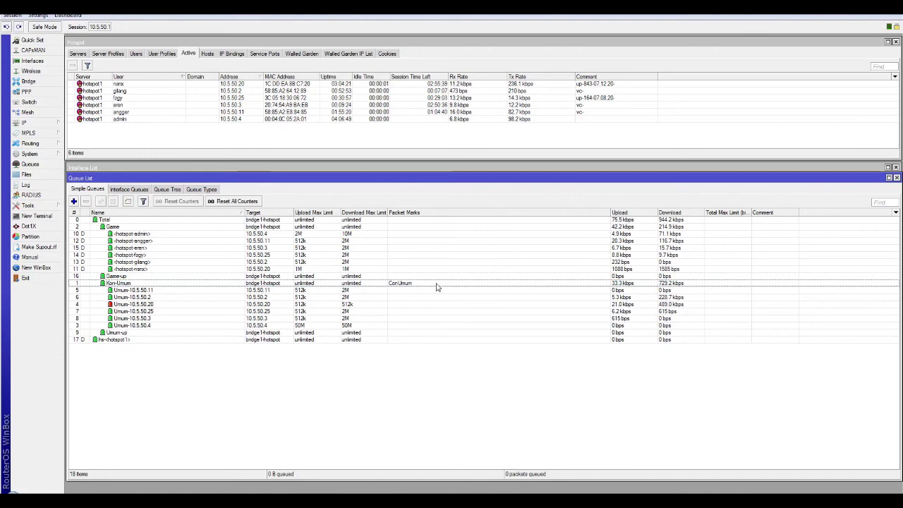
{"action": "left_click", "coordinate": [437, 285]}
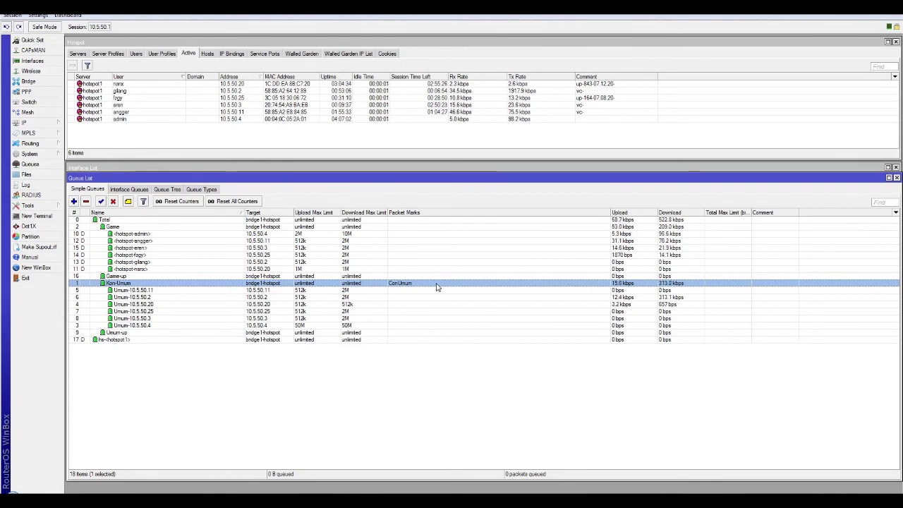
{"action": "left_click", "coordinate": [406, 282], "text": "ctrl"}
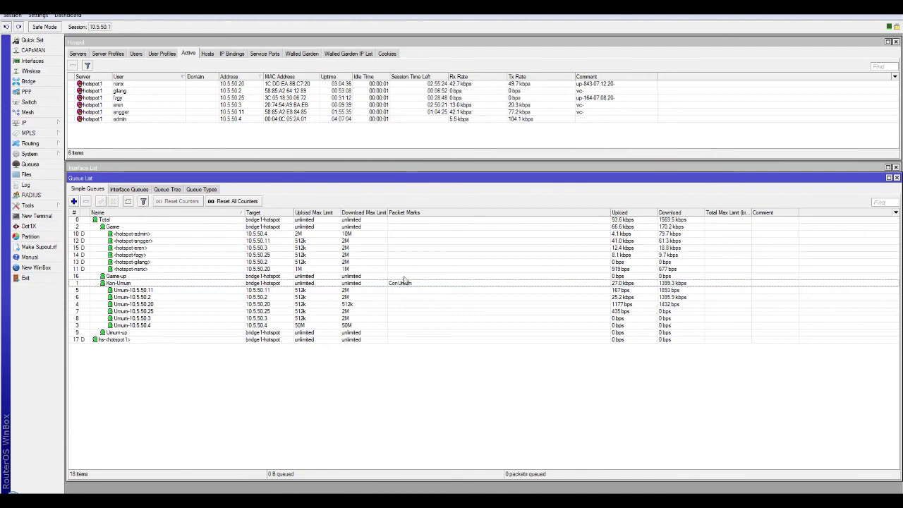
{"action": "left_click", "coordinate": [404, 286]}
{"action": "left_click", "coordinate": [280, 381]}
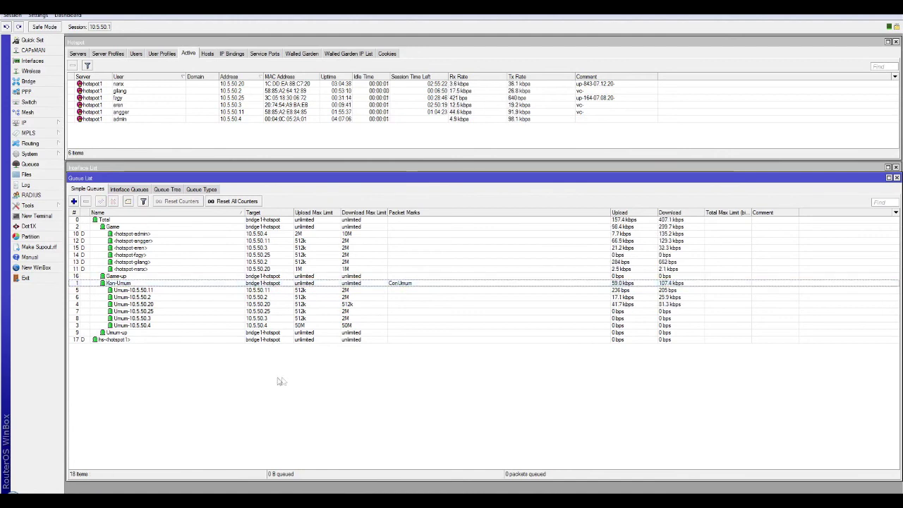
{"action": "left_click", "coordinate": [114, 283]}
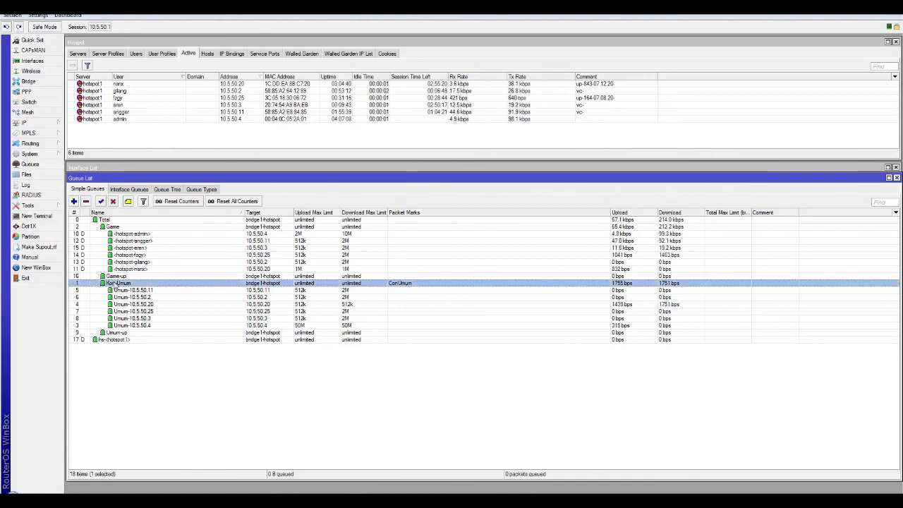
{"action": "left_click", "coordinate": [131, 391]}
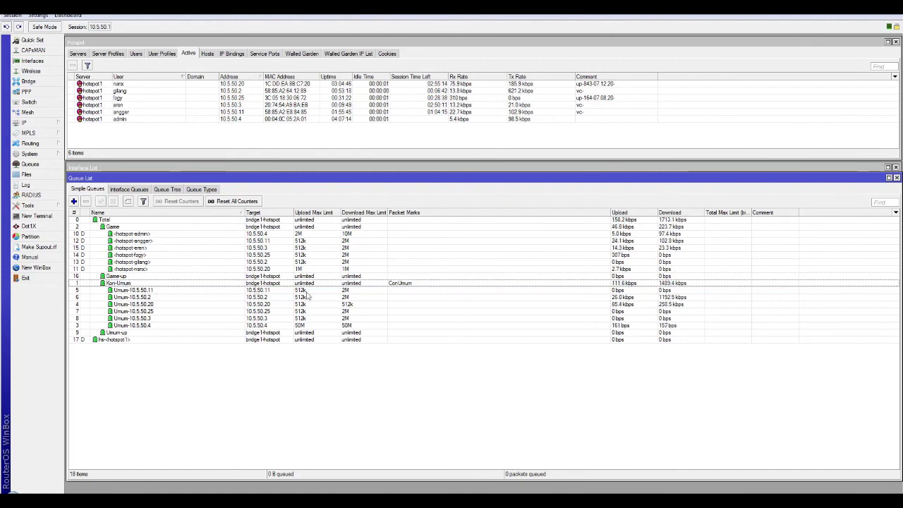
{"action": "left_click", "coordinate": [390, 285]}
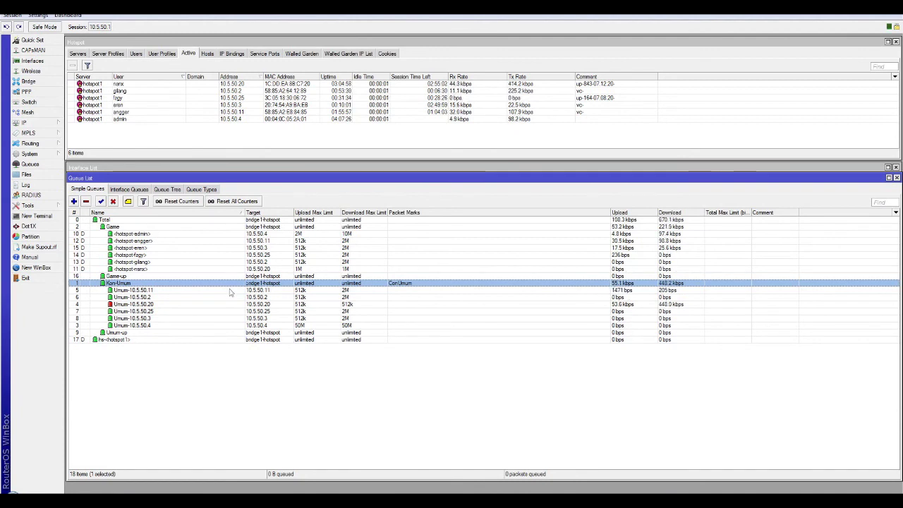
- Open the firewall mangle rules and arrange the windows to view the koneksi umum rules above the Kon-Umum queue
{"action": "left_click_drag", "start_coordinate": [94, 180], "coordinate": [97, 203]}
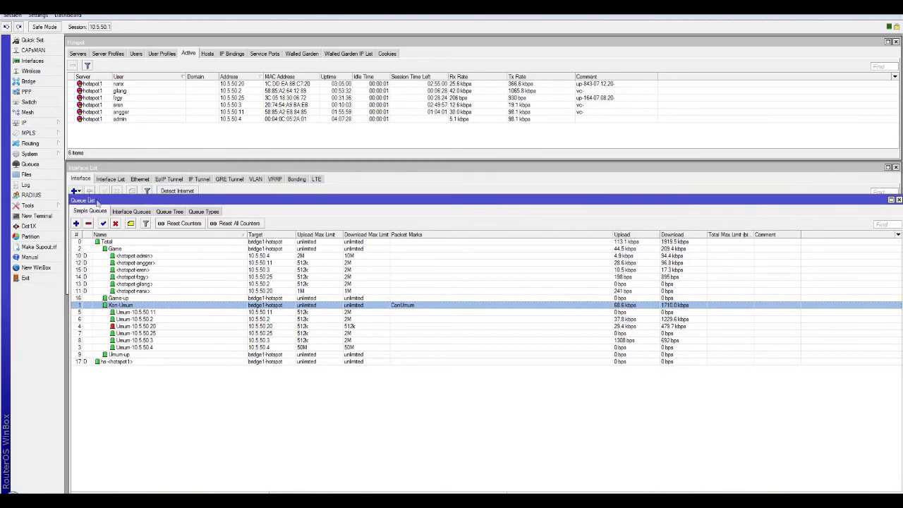
{"action": "left_click", "coordinate": [55, 123]}
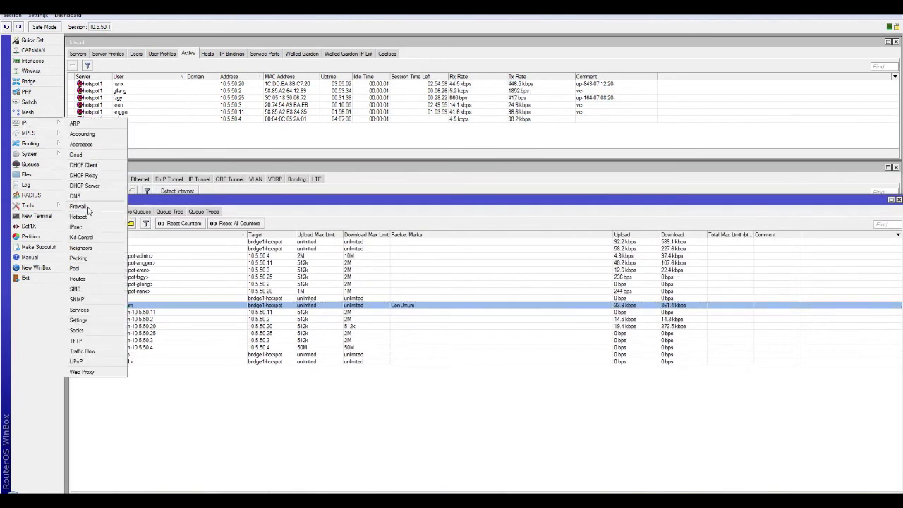
{"action": "left_click", "coordinate": [77, 206]}
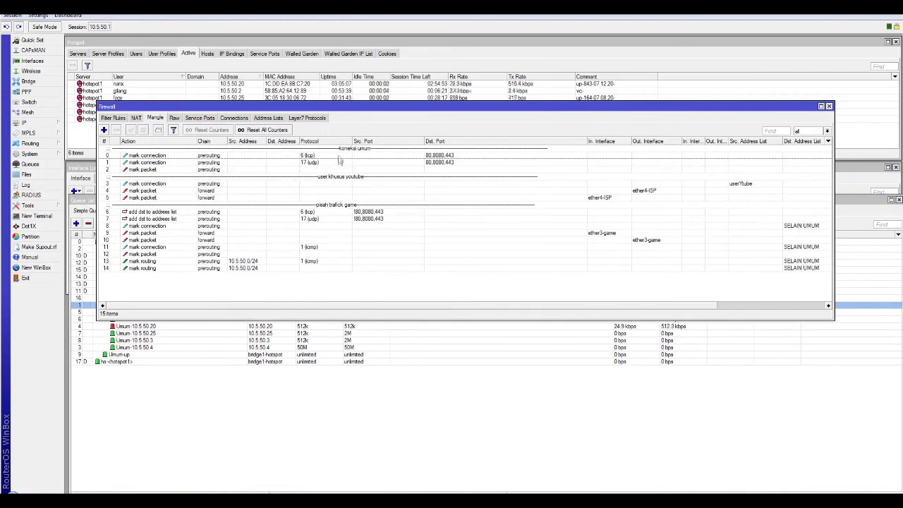
{"action": "left_click", "coordinate": [152, 170]}
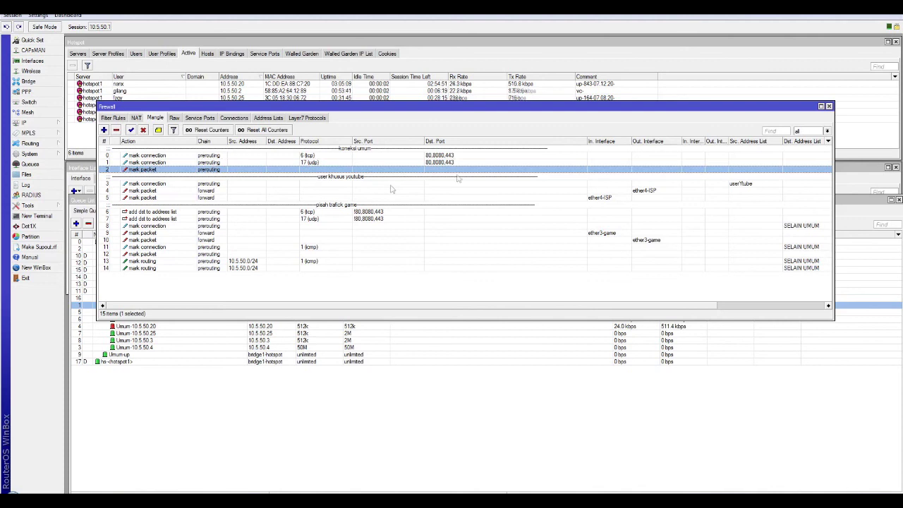
{"action": "left_click_drag", "start_coordinate": [588, 112], "coordinate": [561, 111]}
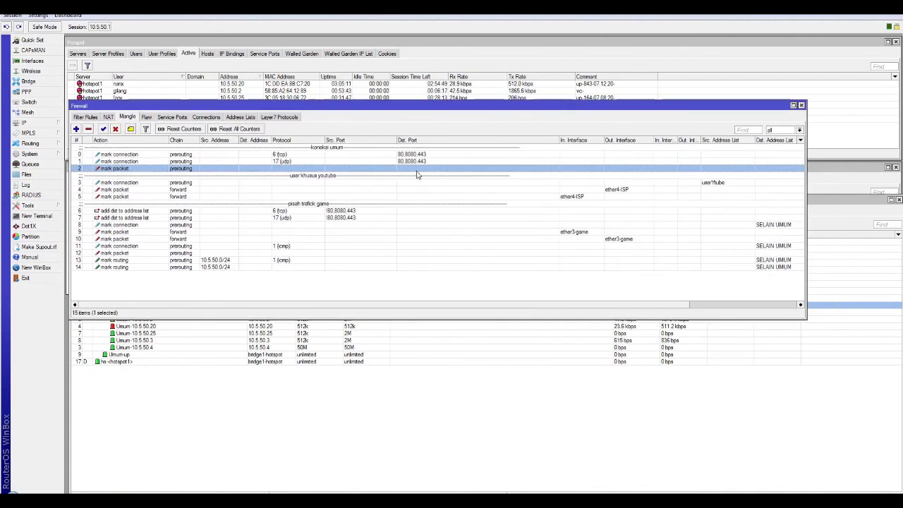
{"action": "left_click_drag", "start_coordinate": [438, 115], "coordinate": [437, 111]}
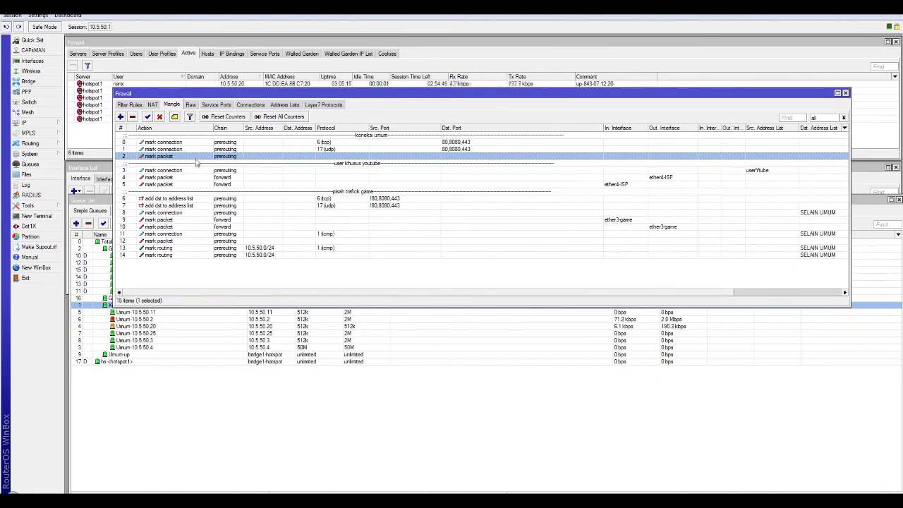
{"action": "left_click_drag", "start_coordinate": [307, 96], "coordinate": [340, 62]}
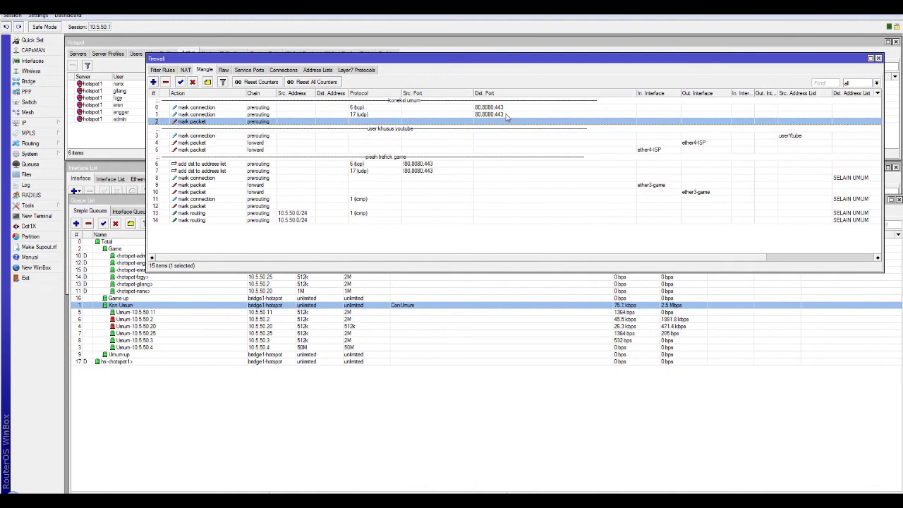
- Compare the koneksi umum mark connection and mark packet rules with the Kon-Umum queue, and close the firewall window
{"action": "left_click", "coordinate": [319, 114]}
{"action": "left_click", "coordinate": [317, 108]}
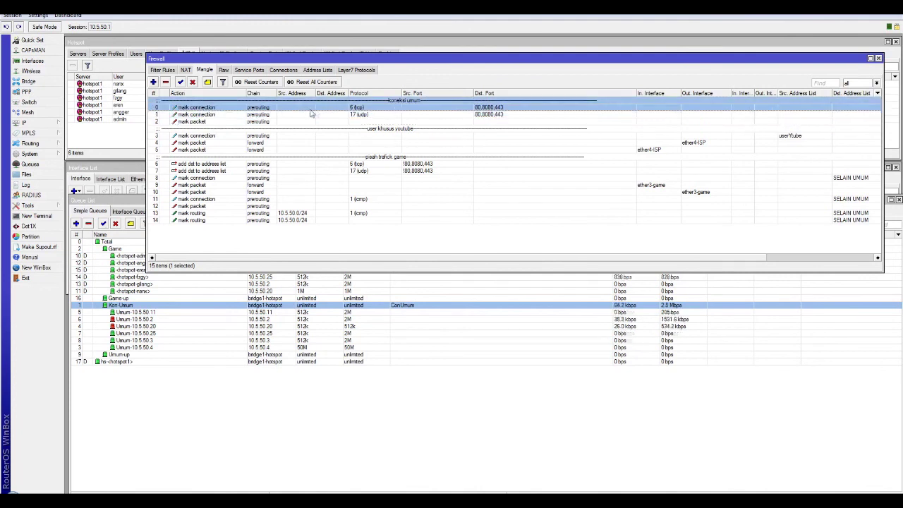
{"action": "left_click", "coordinate": [240, 122]}
{"action": "left_click", "coordinate": [237, 115]}
{"action": "left_click", "coordinate": [233, 108]}
{"action": "left_click", "coordinate": [230, 115]}
{"action": "left_click", "coordinate": [230, 122]}
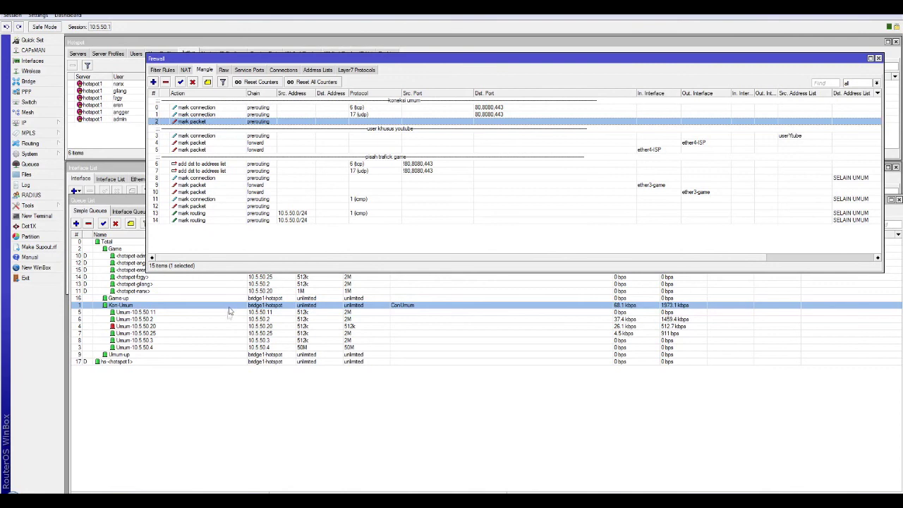
{"action": "left_click", "coordinate": [878, 59]}
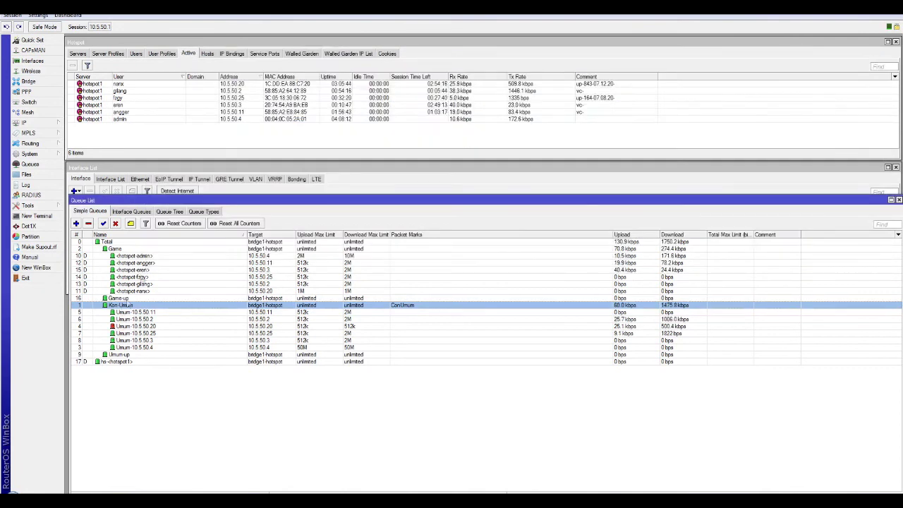
{"action": "left_click", "coordinate": [127, 382]}
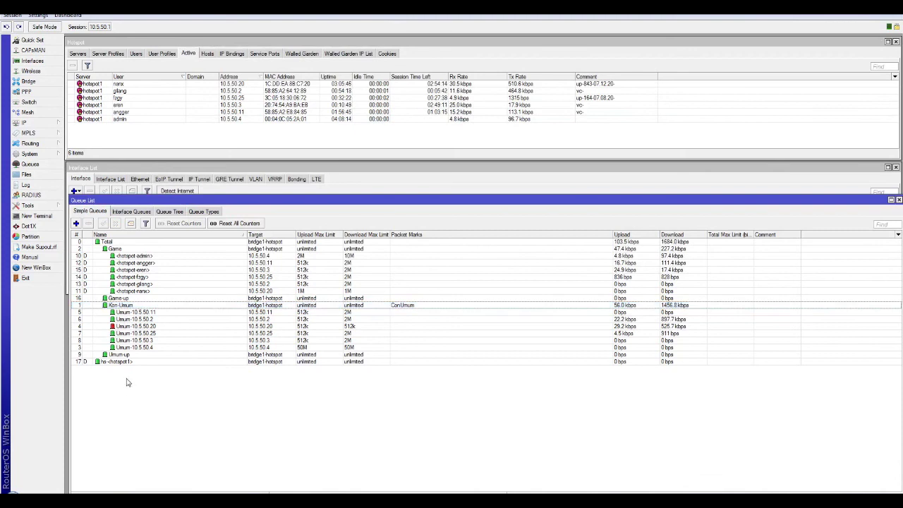
- Open the queue tree and select the Game parent queue
{"action": "left_click_drag", "start_coordinate": [202, 205], "coordinate": [209, 191]}
{"action": "left_click", "coordinate": [177, 198]}
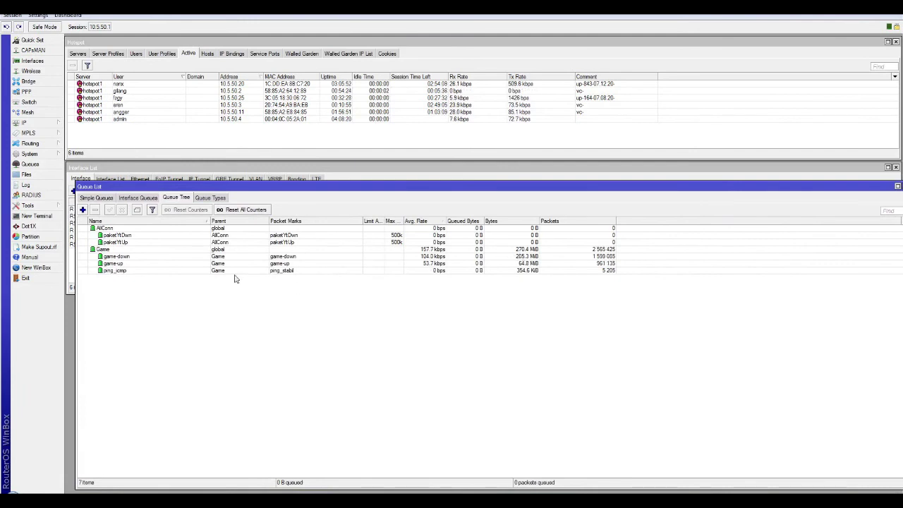
{"action": "left_click", "coordinate": [114, 251]}
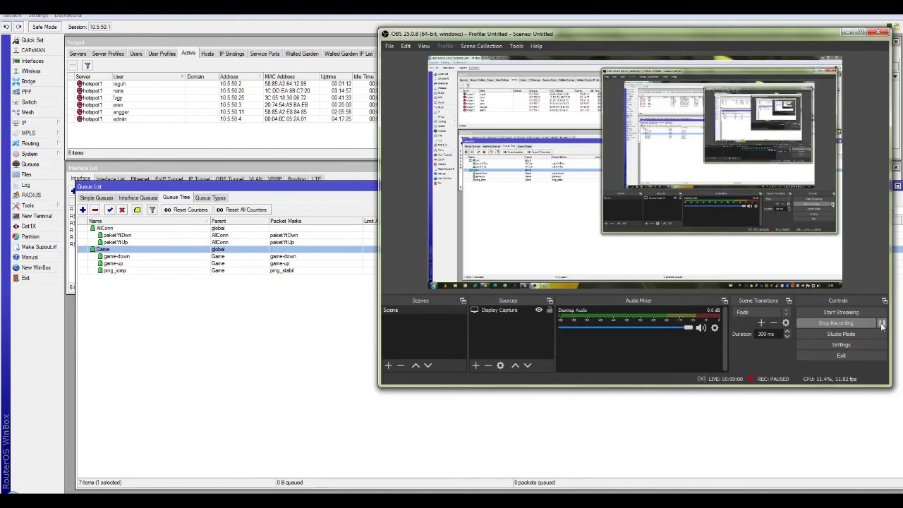
{"action": "left_click", "coordinate": [882, 324]}
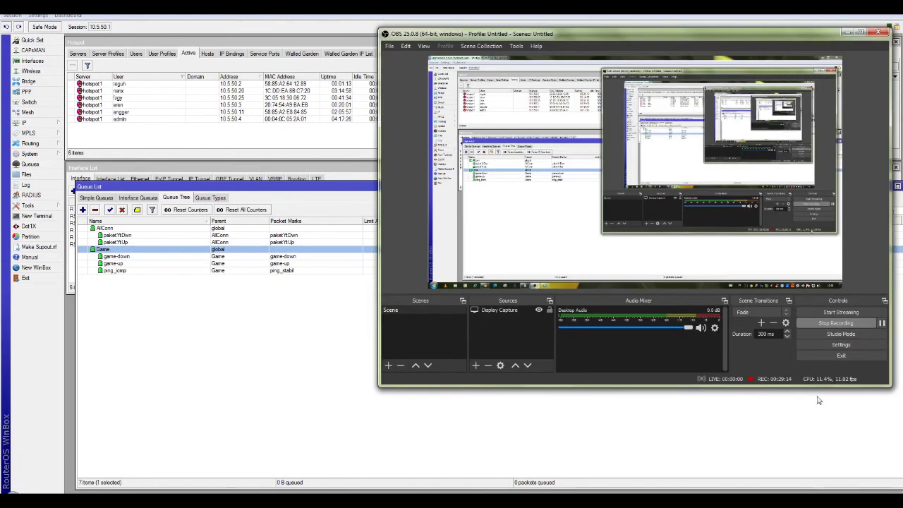
{"action": "left_click", "coordinate": [847, 33]}
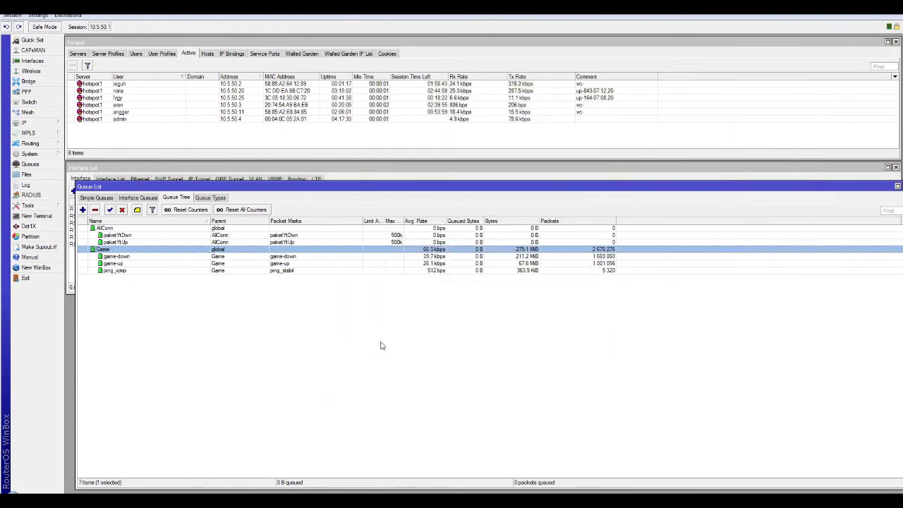
- Examine the AllConn and Game parent queues in the queue tree, including the paketYtDwn and paketYtUp limits
{"action": "left_click", "coordinate": [211, 257]}
{"action": "left_click", "coordinate": [210, 252]}
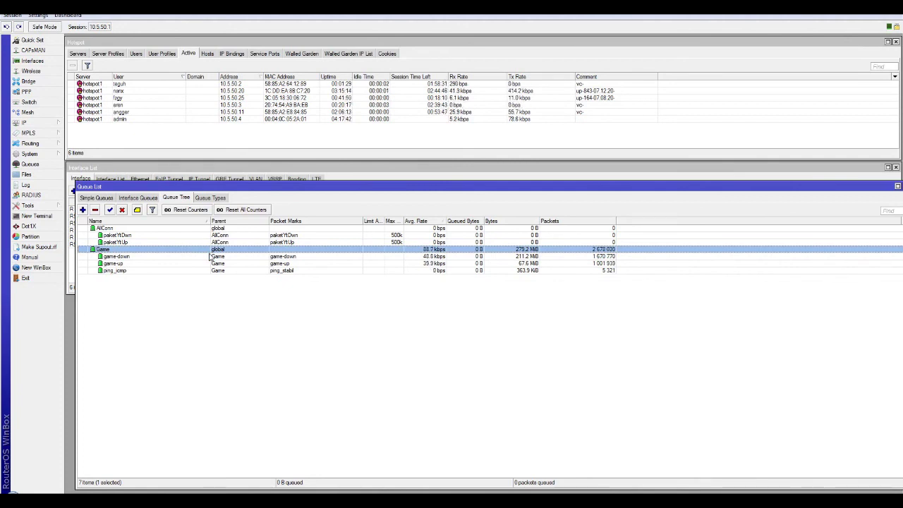
{"action": "key", "text": "Up"}
{"action": "key", "text": "Up"}
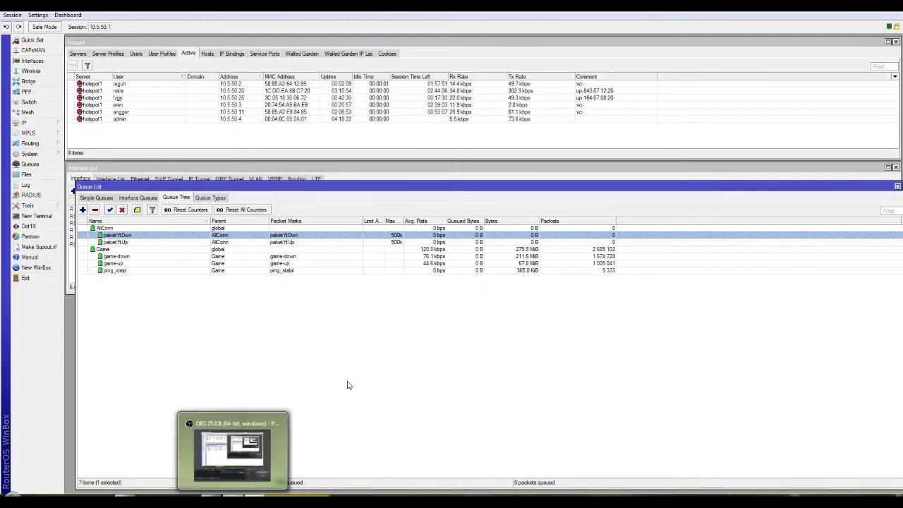
{"action": "left_click", "coordinate": [325, 330]}
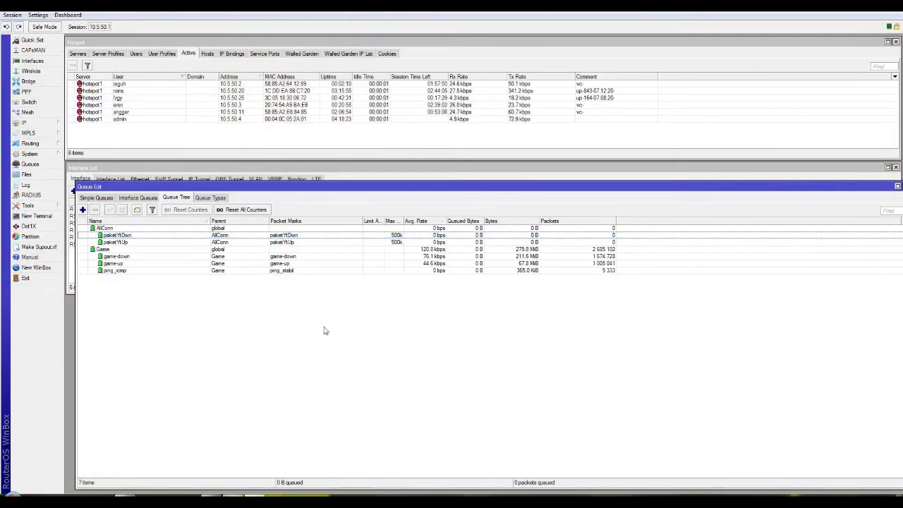
{"action": "left_click", "coordinate": [197, 243]}
{"action": "left_click", "coordinate": [217, 316]}
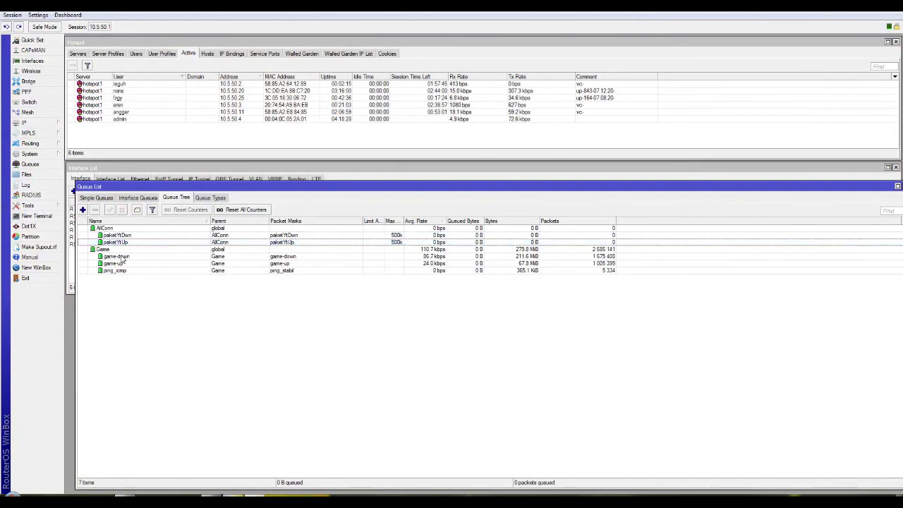
{"action": "left_click", "coordinate": [121, 251]}
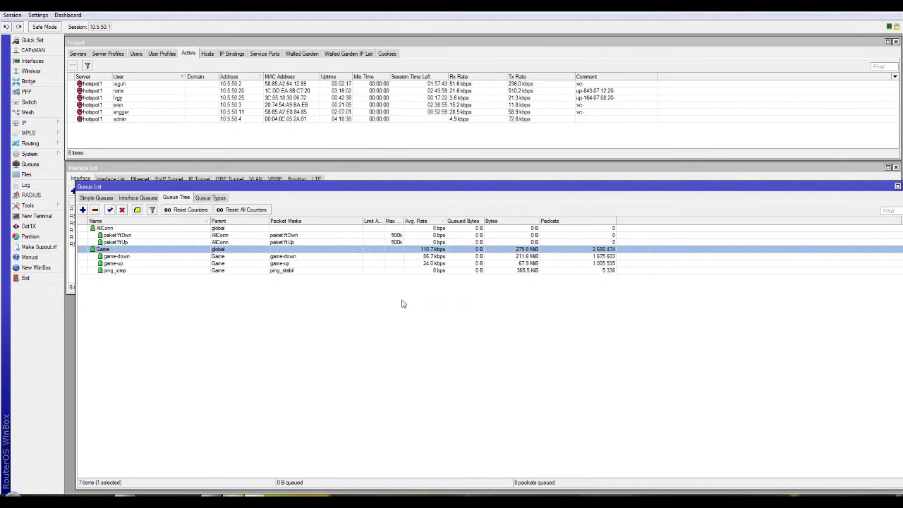
{"action": "left_click", "coordinate": [231, 297]}
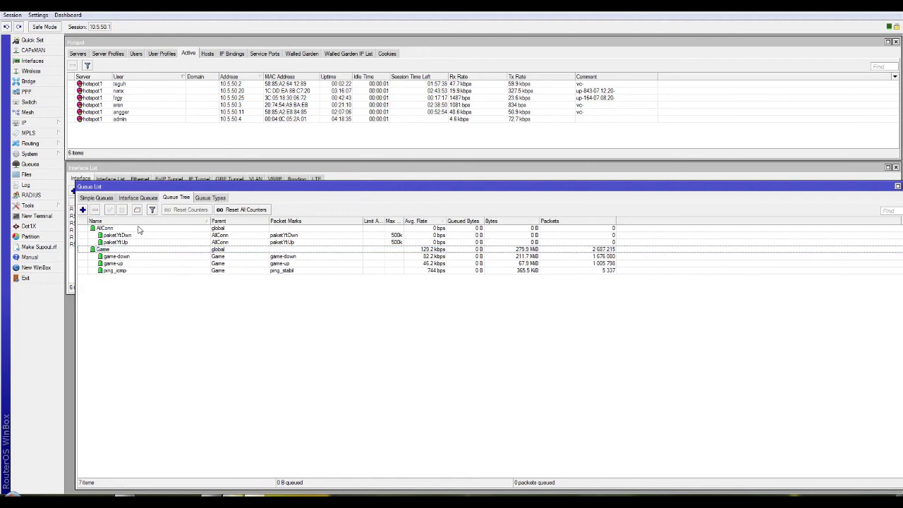
{"action": "left_click", "coordinate": [139, 229]}
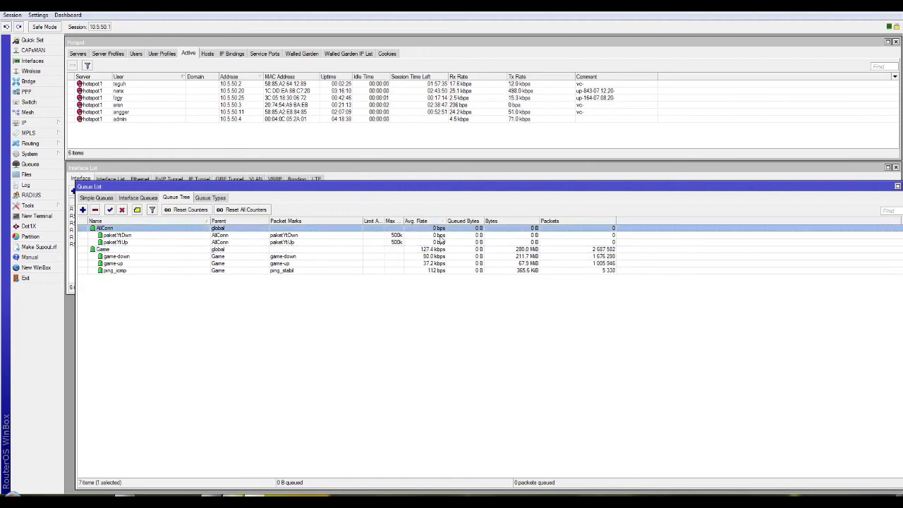
{"action": "left_click", "coordinate": [394, 302]}
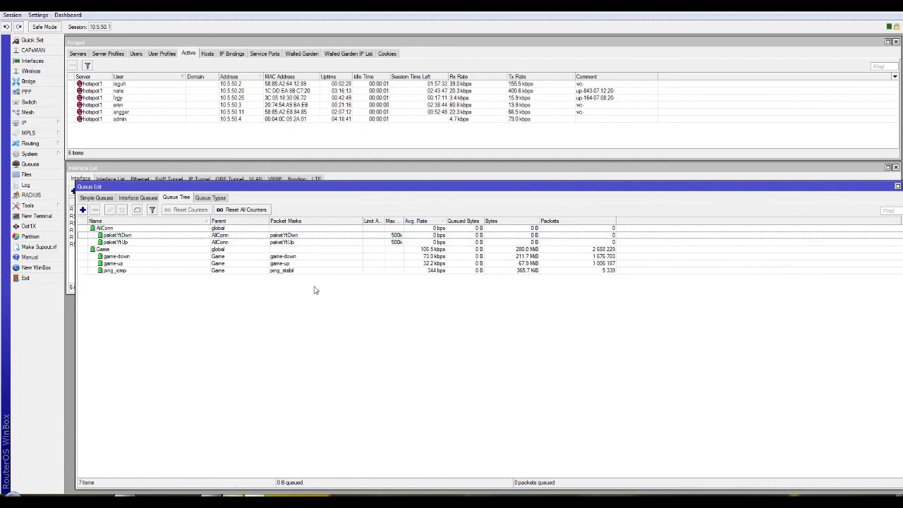
- Open the firewall mangle rules and arrange the windows to view them together with the queue tree
{"action": "left_click_drag", "start_coordinate": [283, 187], "coordinate": [322, 197]}
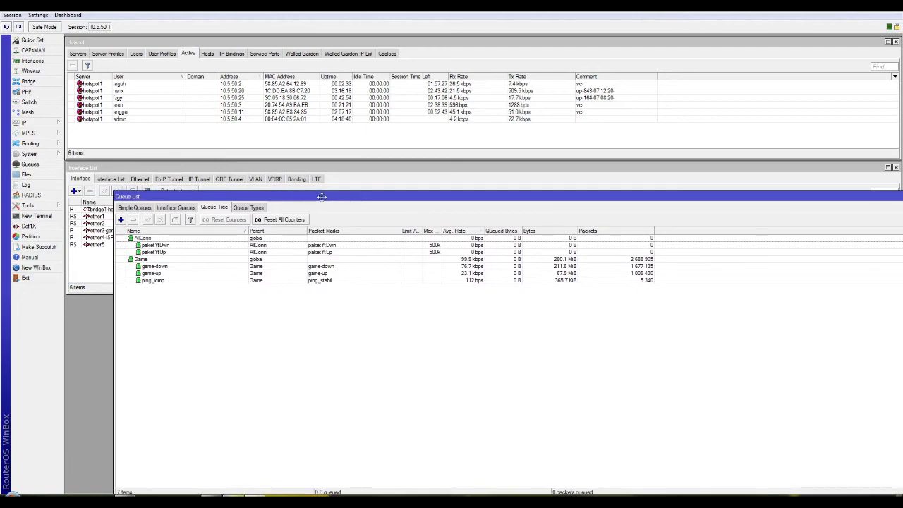
{"action": "left_click", "coordinate": [323, 262]}
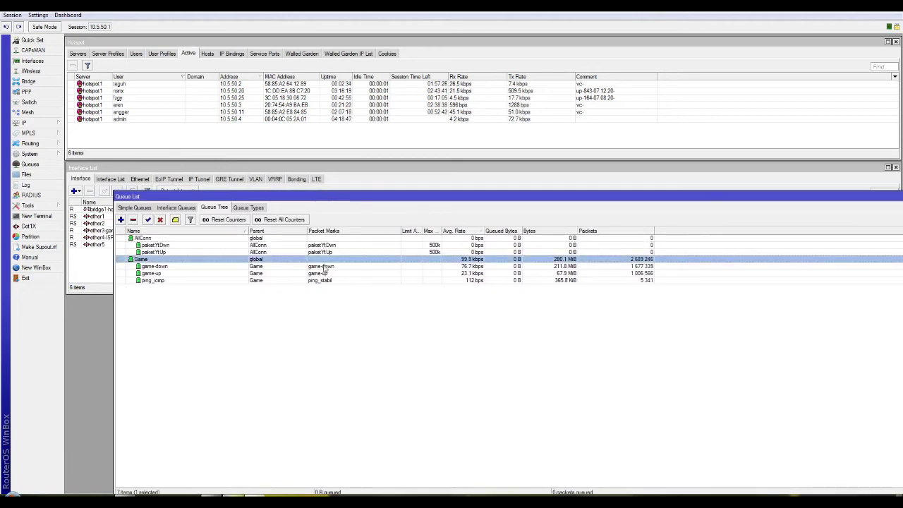
{"action": "left_click", "coordinate": [293, 238]}
{"action": "left_click", "coordinate": [55, 126]}
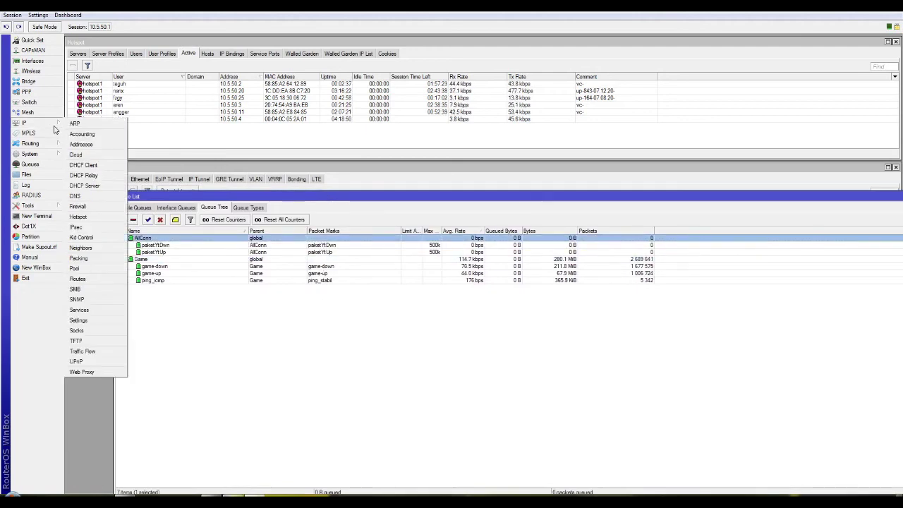
{"action": "left_click", "coordinate": [94, 207]}
{"action": "left_click_drag", "start_coordinate": [649, 59], "coordinate": [587, 121]}
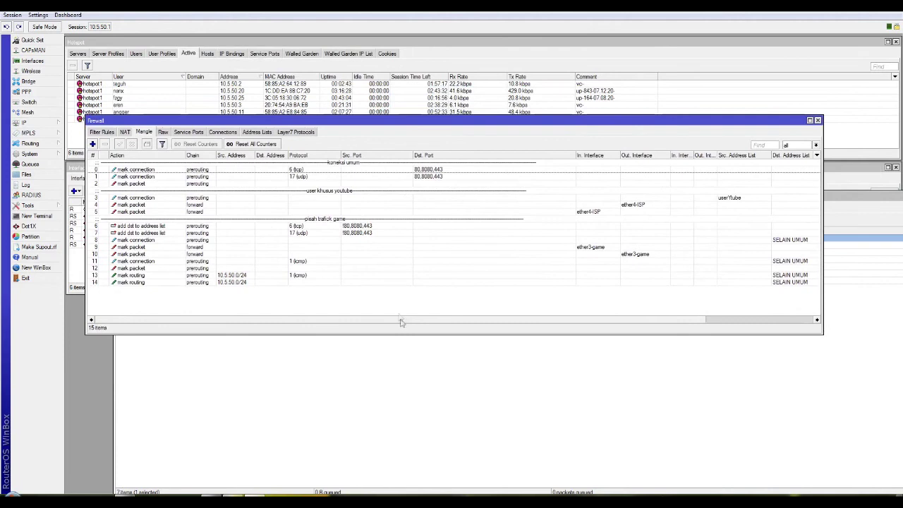
{"action": "left_click_drag", "start_coordinate": [524, 122], "coordinate": [563, 53]}
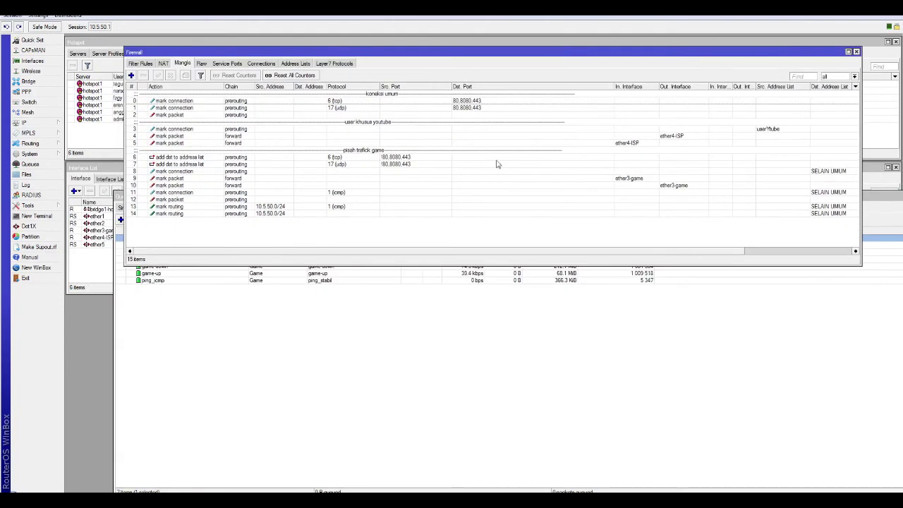
{"action": "left_click_drag", "start_coordinate": [296, 53], "coordinate": [233, 40]}
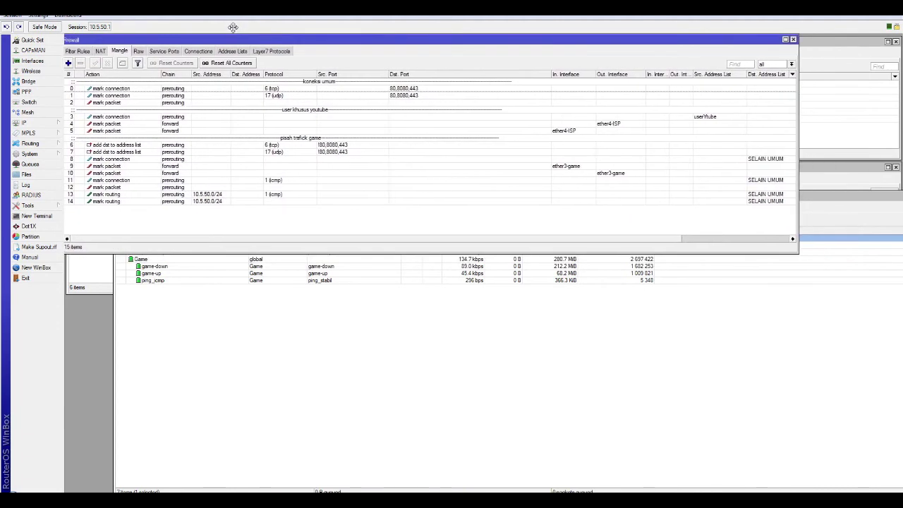
- Examine the pisah trafick game mark connection rule and the two mark packet rules for the ether3-game interface
{"action": "left_click", "coordinate": [136, 169]}
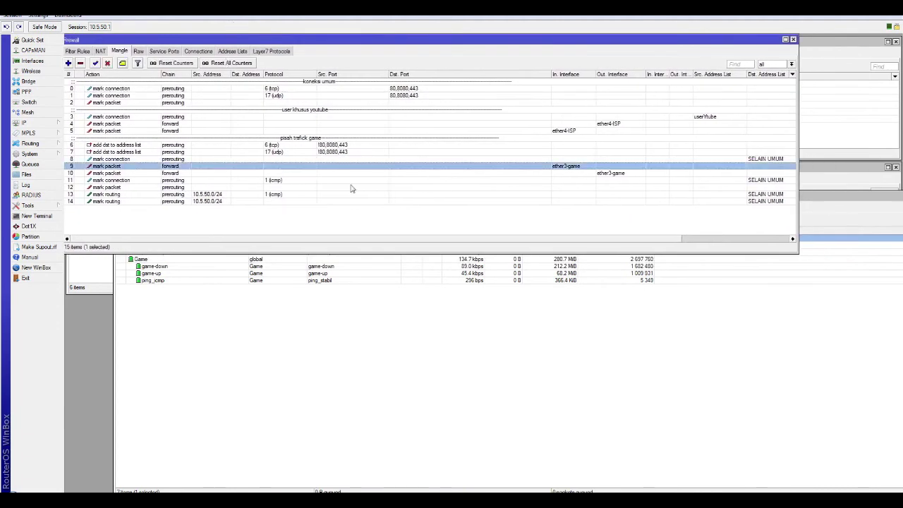
{"action": "left_click", "coordinate": [578, 175]}
{"action": "left_click", "coordinate": [169, 167]}
{"action": "left_click", "coordinate": [164, 160]}
{"action": "left_click", "coordinate": [119, 168]}
{"action": "left_click", "coordinate": [119, 174]}
- Examine the Game and game-down entries in the queue tree, and place the queue list below the mangle rules
{"action": "left_click", "coordinate": [200, 304]}
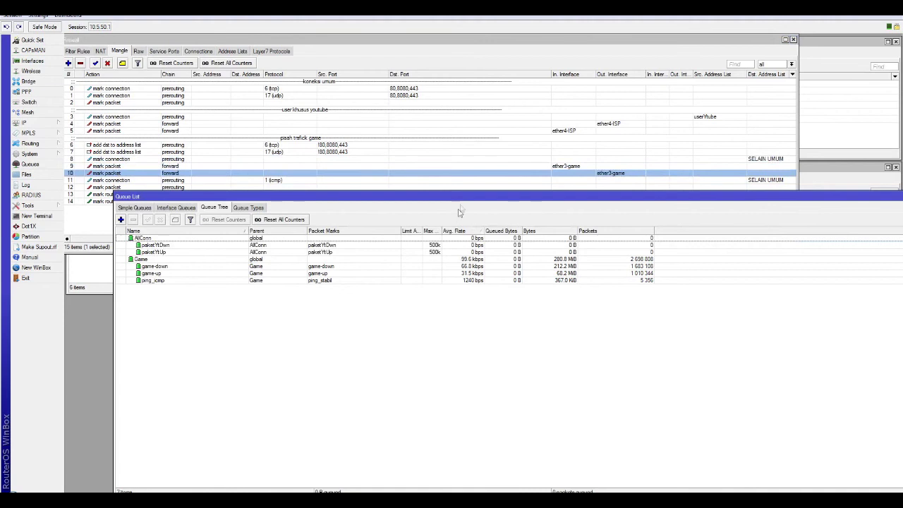
{"action": "left_click_drag", "start_coordinate": [463, 199], "coordinate": [456, 163]}
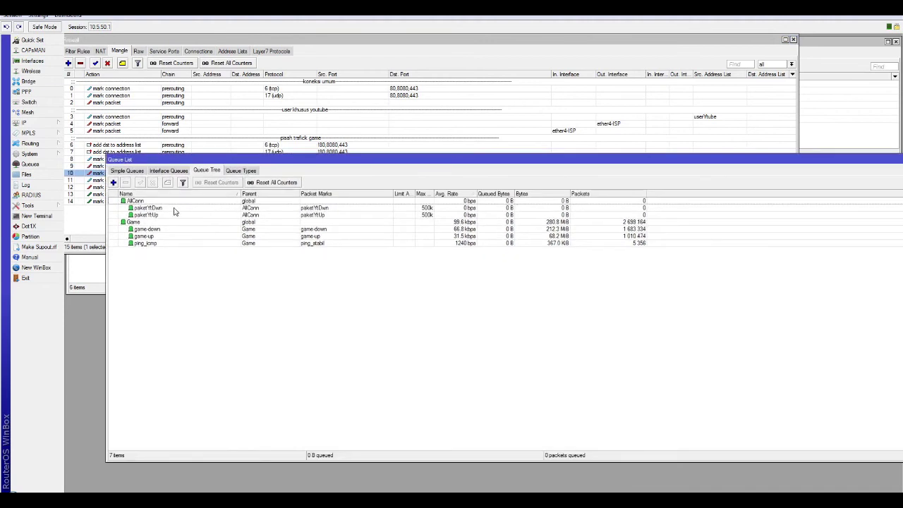
{"action": "left_click", "coordinate": [150, 223]}
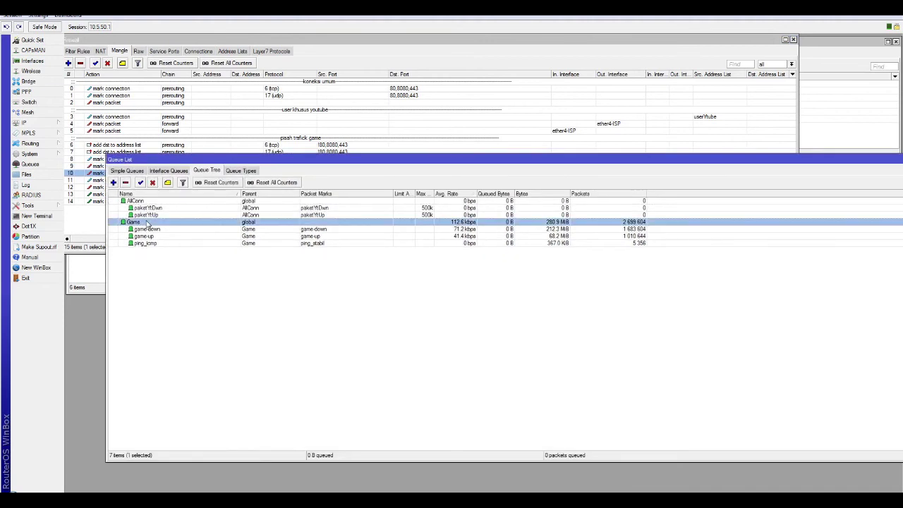
{"action": "left_click", "coordinate": [314, 230]}
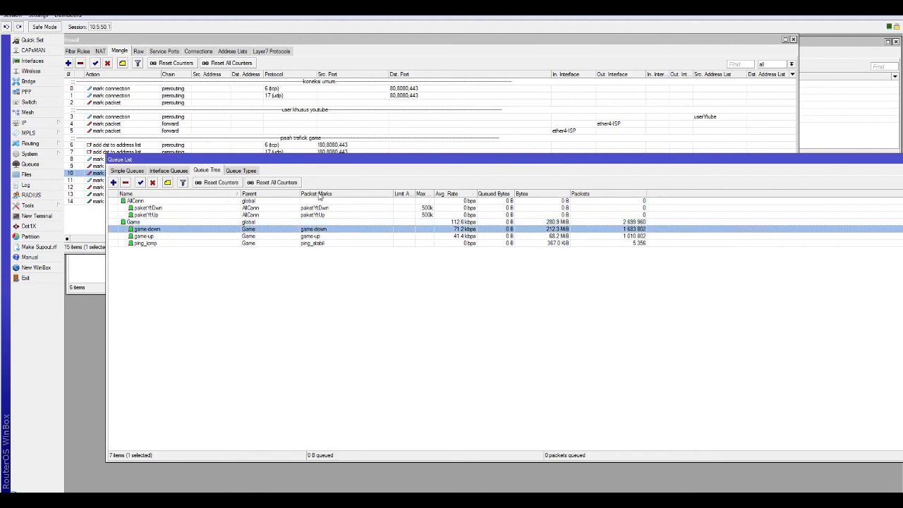
{"action": "left_click", "coordinate": [134, 223]}
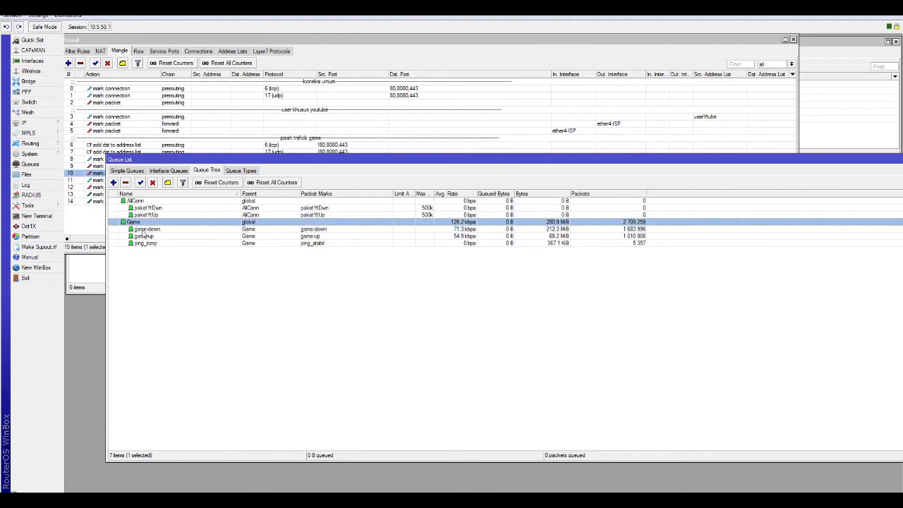
{"action": "left_click_drag", "start_coordinate": [169, 160], "coordinate": [146, 242]}
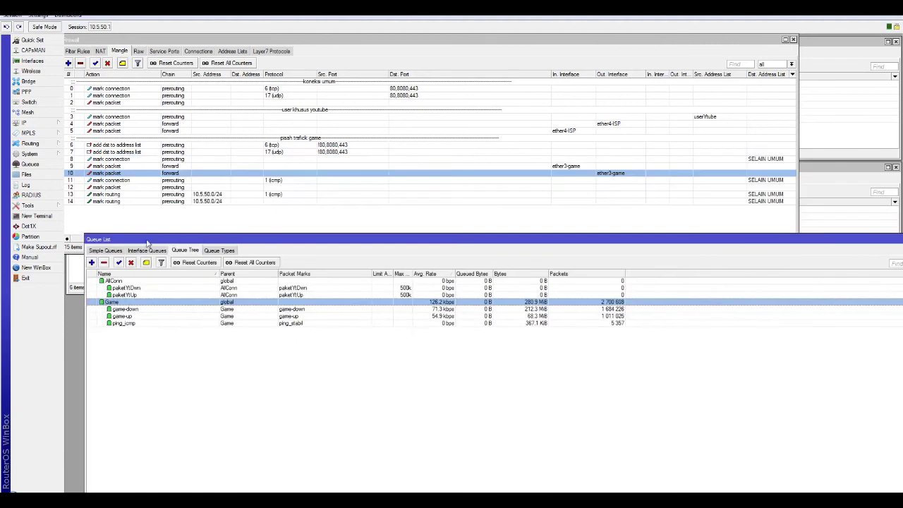
- Compare the packet marks of the game-down and game-up queues with the ether3-game mark packet rules
{"action": "left_click", "coordinate": [142, 172]}
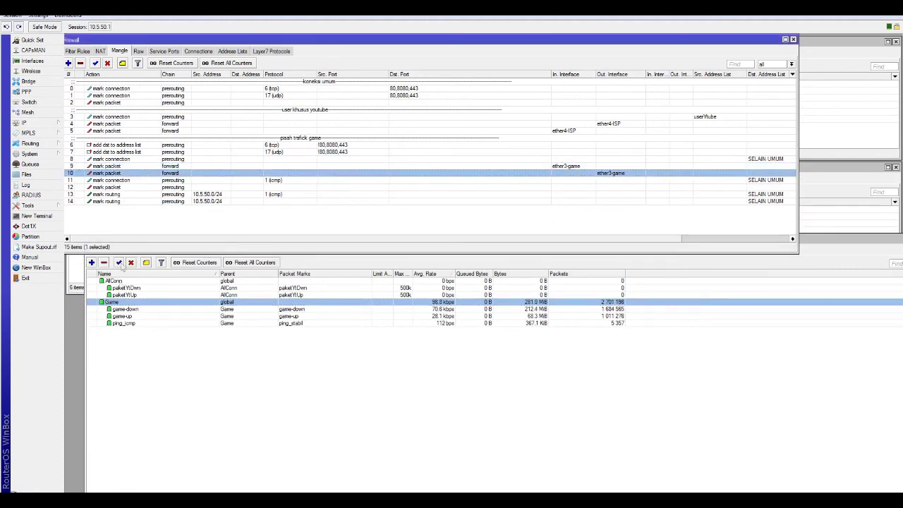
{"action": "left_click", "coordinate": [104, 357]}
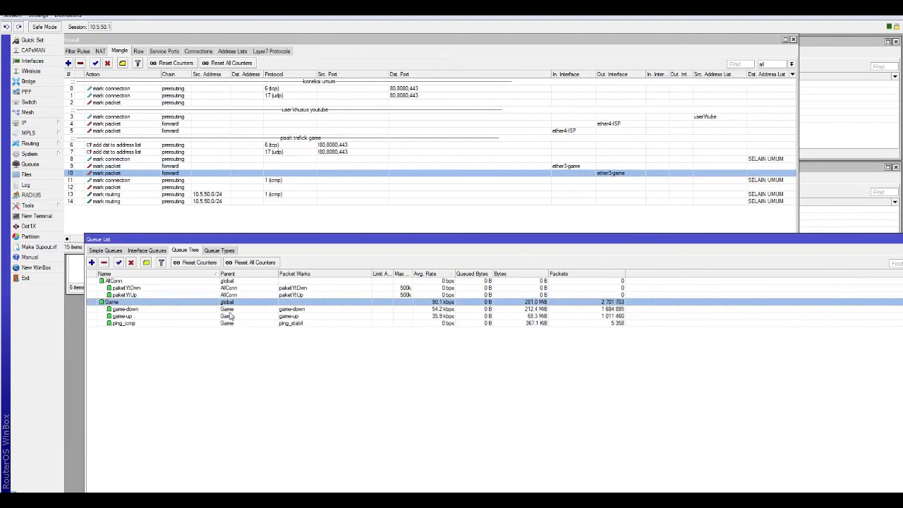
{"action": "left_click", "coordinate": [290, 311]}
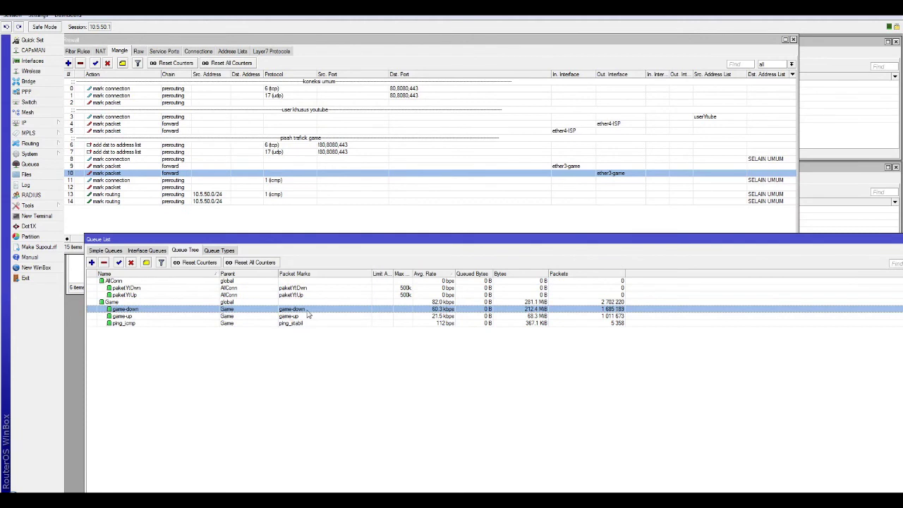
{"action": "left_click", "coordinate": [302, 317]}
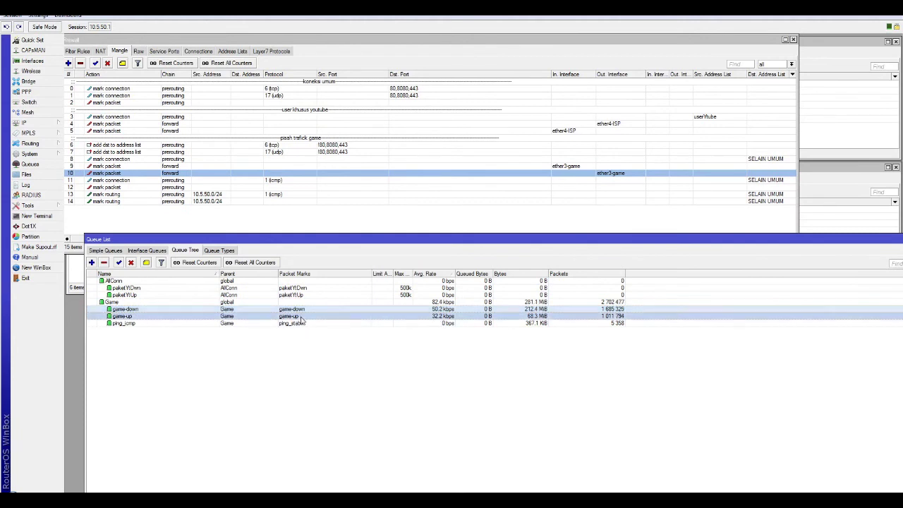
{"action": "left_click", "coordinate": [302, 311]}
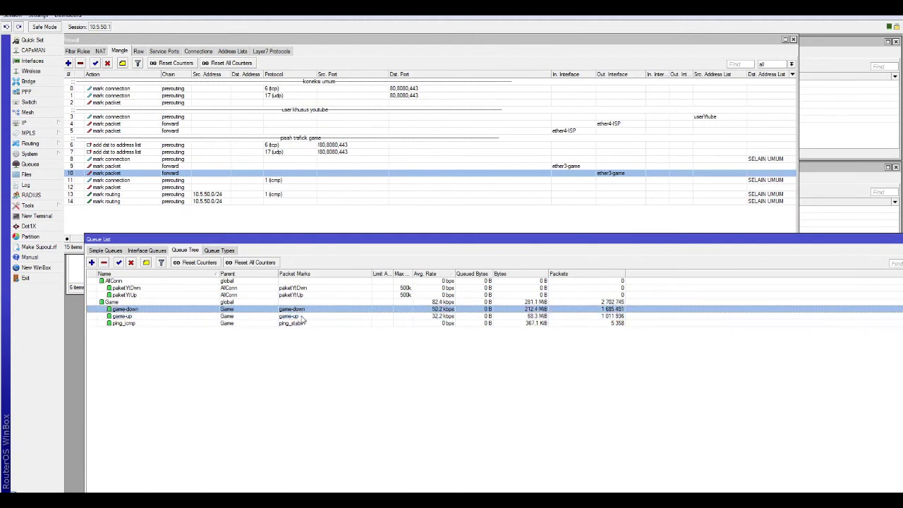
{"action": "left_click", "coordinate": [302, 317]}
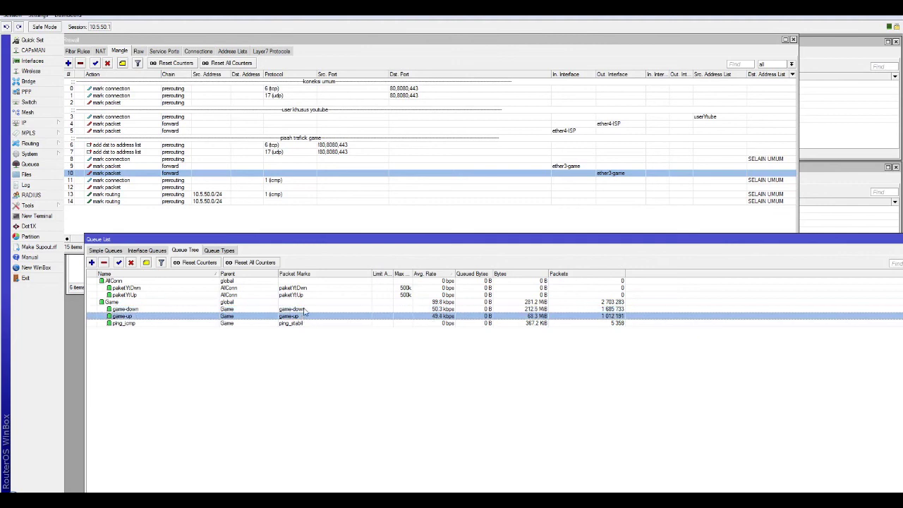
{"action": "left_click", "coordinate": [305, 309]}
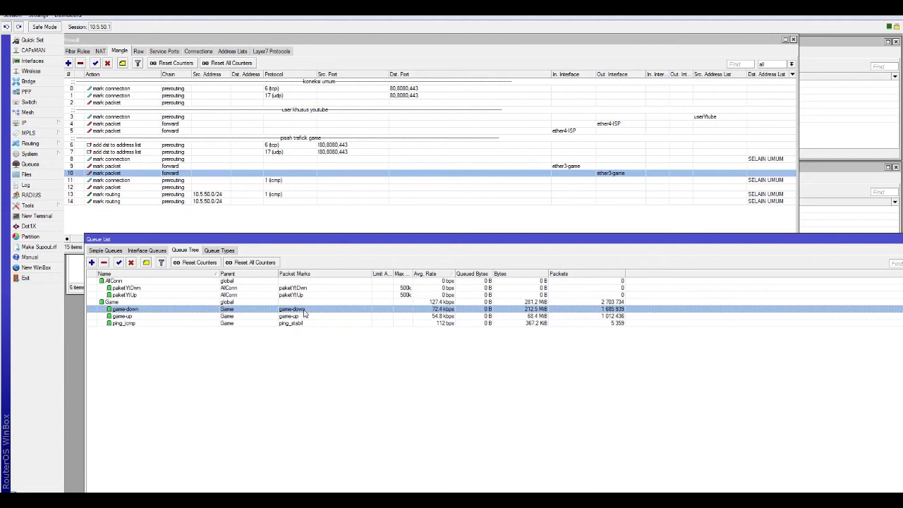
{"action": "left_click", "coordinate": [305, 316]}
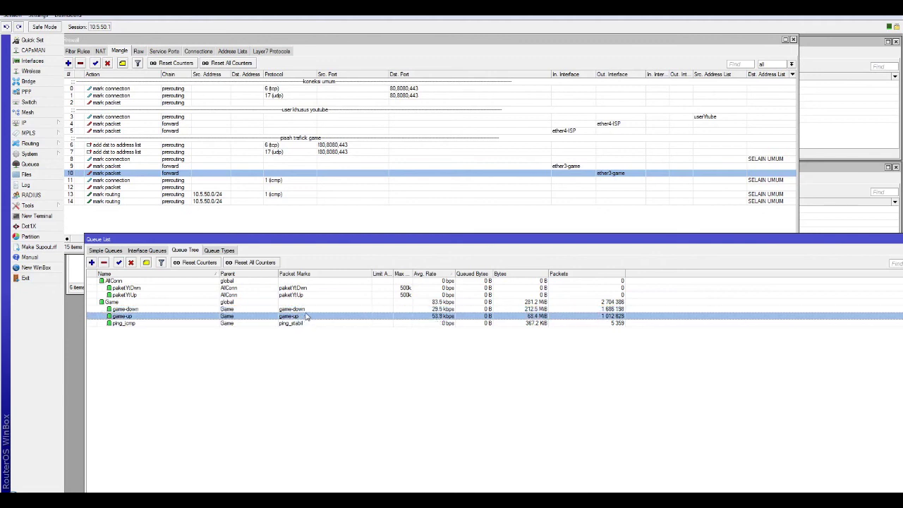
{"action": "key", "text": "Up"}
{"action": "left_click", "coordinate": [311, 318]}
- Examine the average rates of the game-down and game-up queues under Game, moving the queue list slightly up
{"action": "left_click", "coordinate": [450, 312]}
{"action": "left_click", "coordinate": [452, 317]}
{"action": "left_click", "coordinate": [451, 310]}
{"action": "left_click_drag", "start_coordinate": [480, 243], "coordinate": [481, 213]}
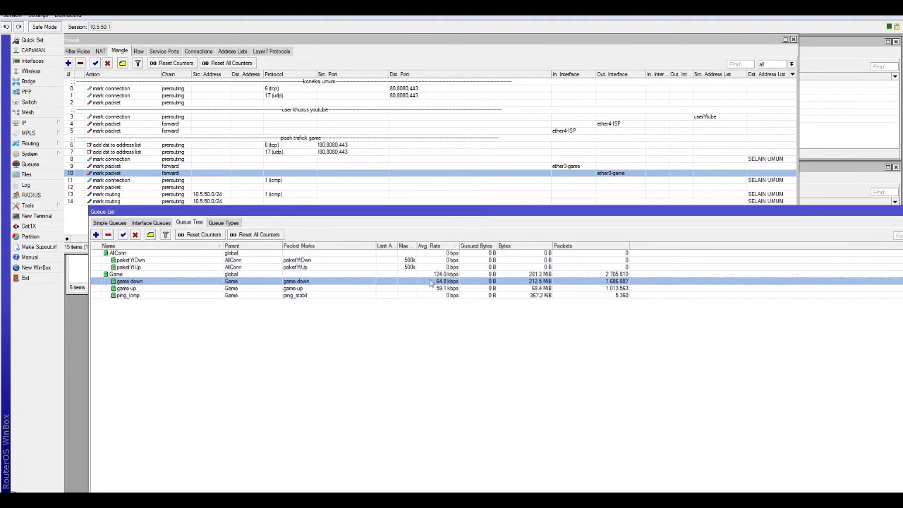
{"action": "left_click", "coordinate": [387, 275]}
{"action": "left_click", "coordinate": [132, 281]}
{"action": "left_click", "coordinate": [128, 288]}
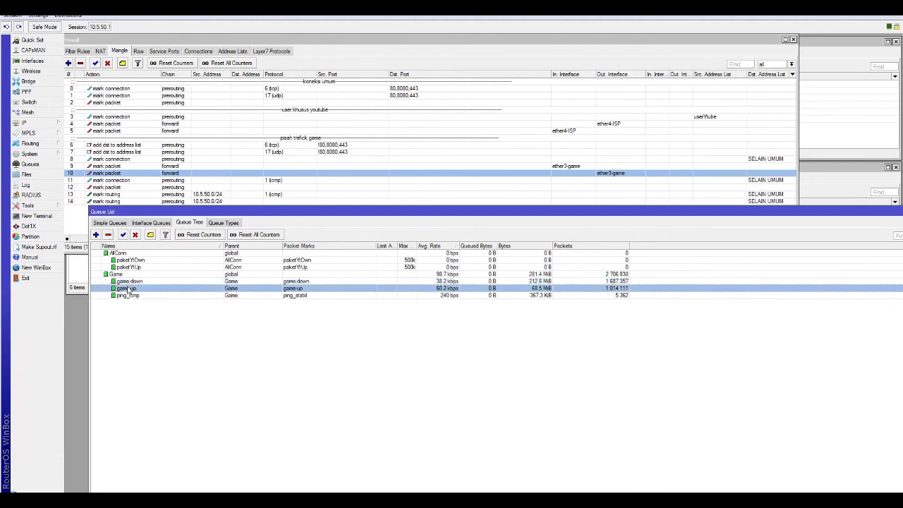
- Examine the packet mark, queue type and priority in the settings of the game-up queue under Game
{"action": "left_click", "coordinate": [129, 282]}
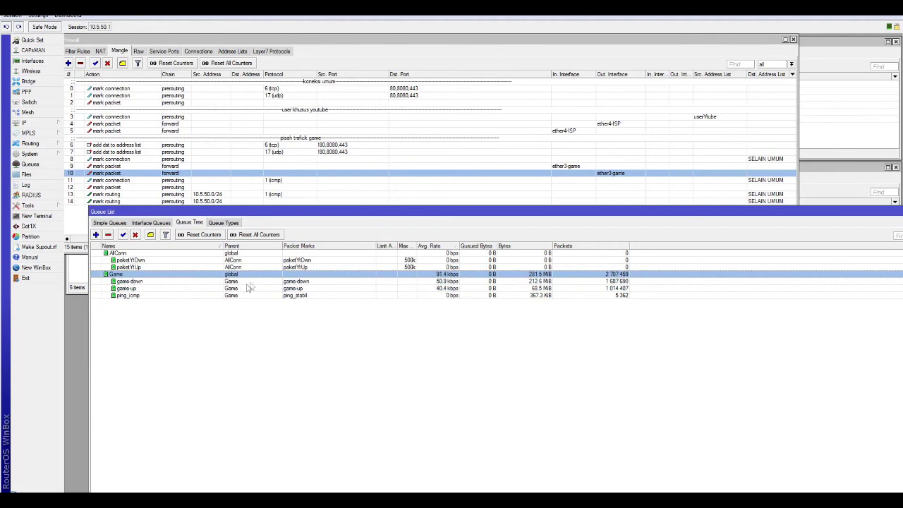
{"action": "left_click", "coordinate": [290, 290]}
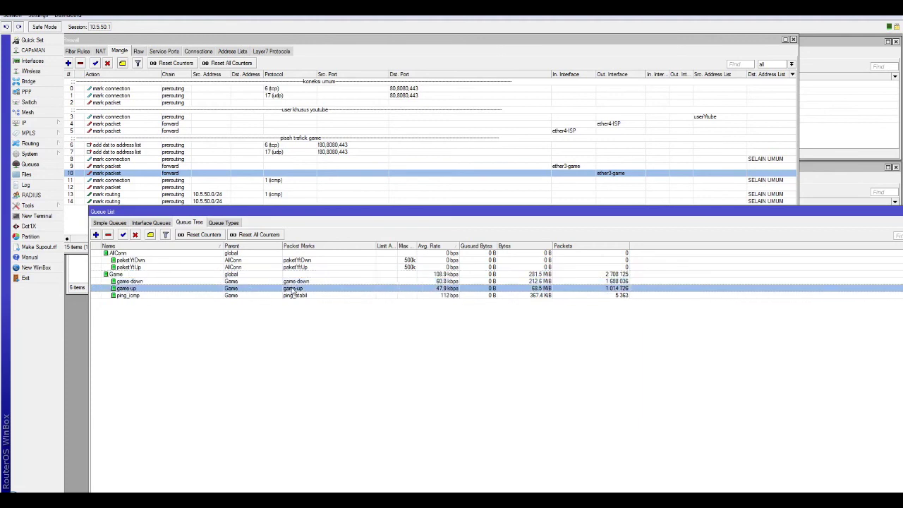
{"action": "double_click", "coordinate": [291, 286]}
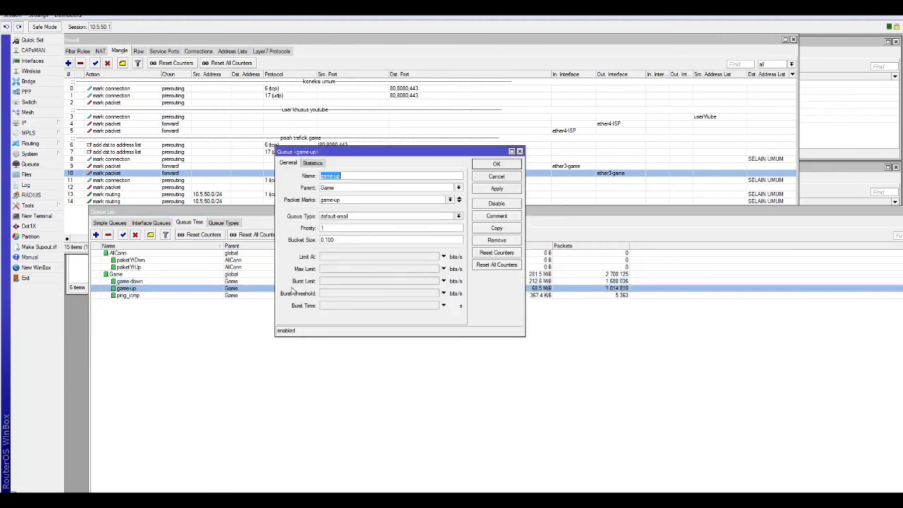
{"action": "left_click", "coordinate": [329, 228]}
{"action": "left_click_drag", "start_coordinate": [361, 152], "coordinate": [366, 204]}
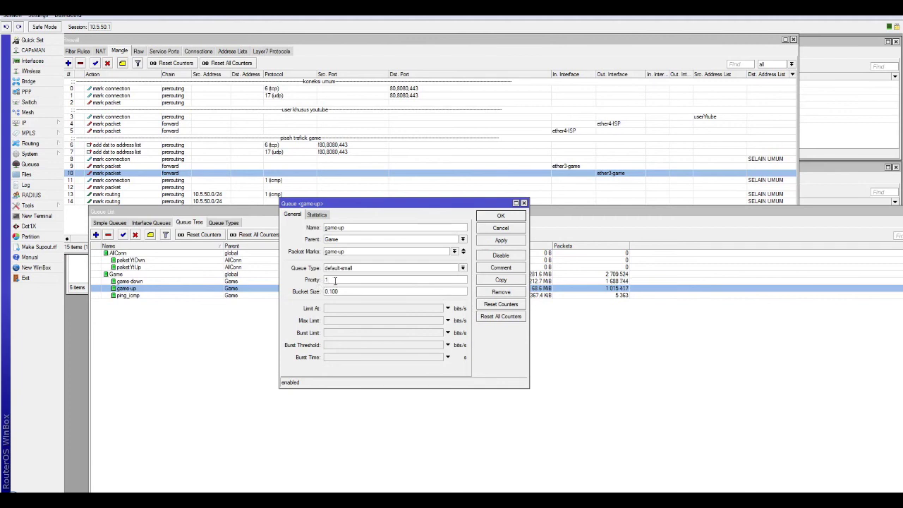
{"action": "left_click", "coordinate": [516, 217]}
- Compare the game-down and game-up entries and their packet marks in the queue tree
{"action": "left_click", "coordinate": [313, 296]}
{"action": "left_click", "coordinate": [309, 289]}
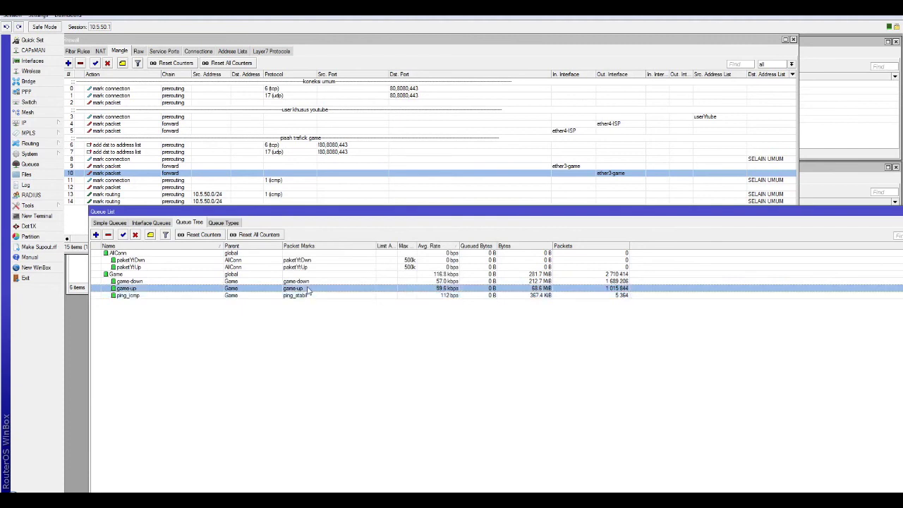
{"action": "left_click", "coordinate": [308, 282]}
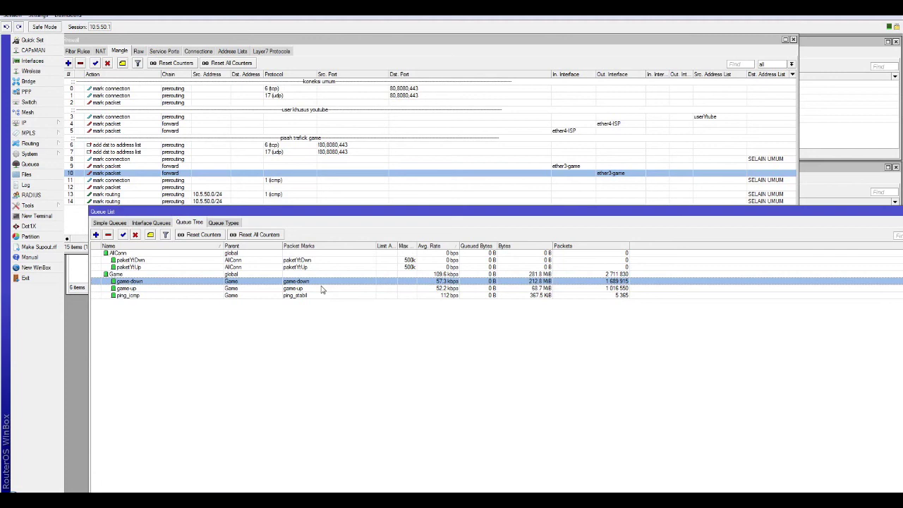
{"action": "left_click", "coordinate": [321, 289]}
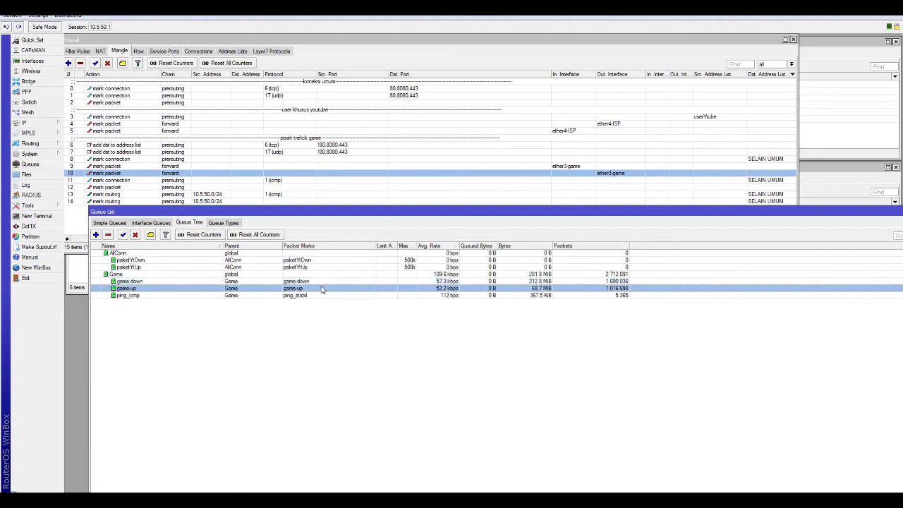
{"action": "left_click", "coordinate": [322, 281]}
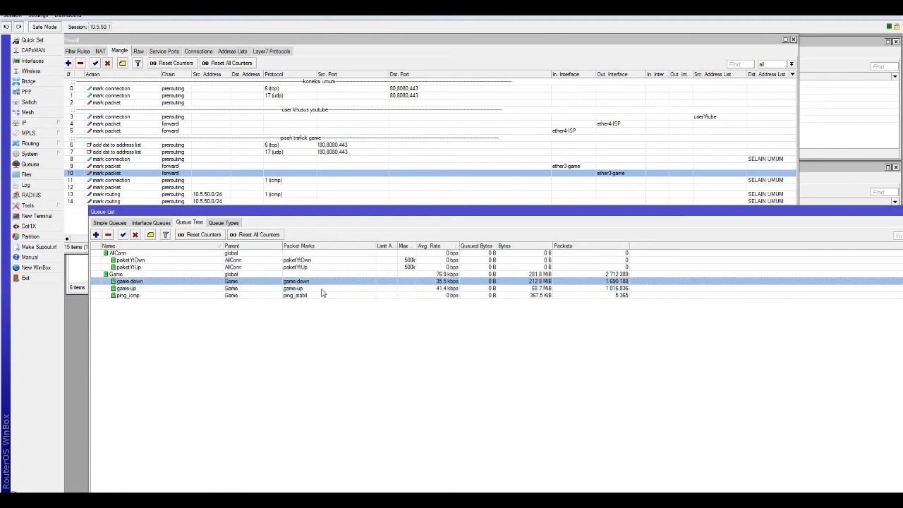
{"action": "left_click", "coordinate": [322, 288]}
{"action": "left_click", "coordinate": [322, 281]}
{"action": "left_click", "coordinate": [318, 289]}
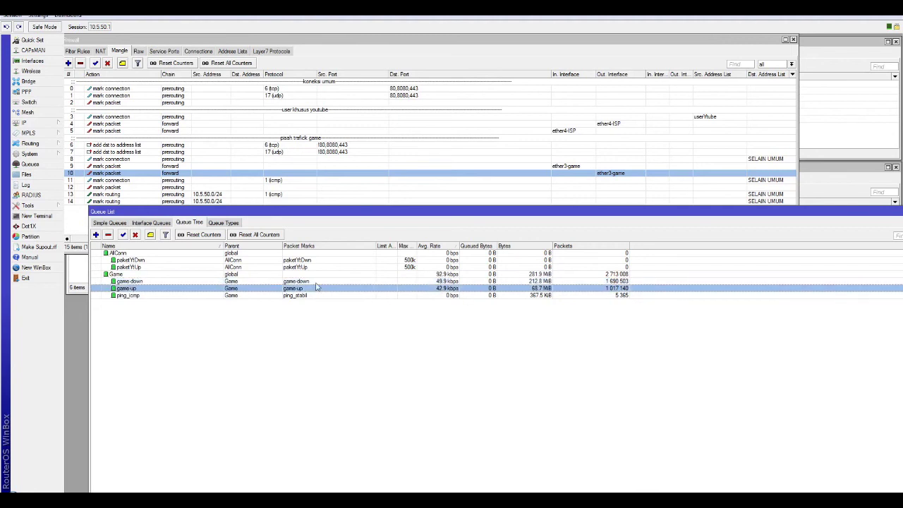
{"action": "left_click", "coordinate": [316, 283]}
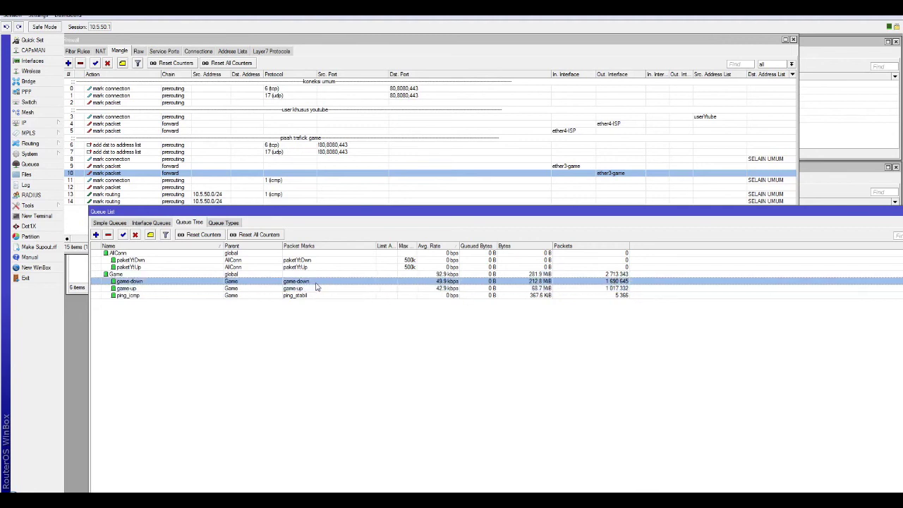
{"action": "left_click", "coordinate": [317, 290]}
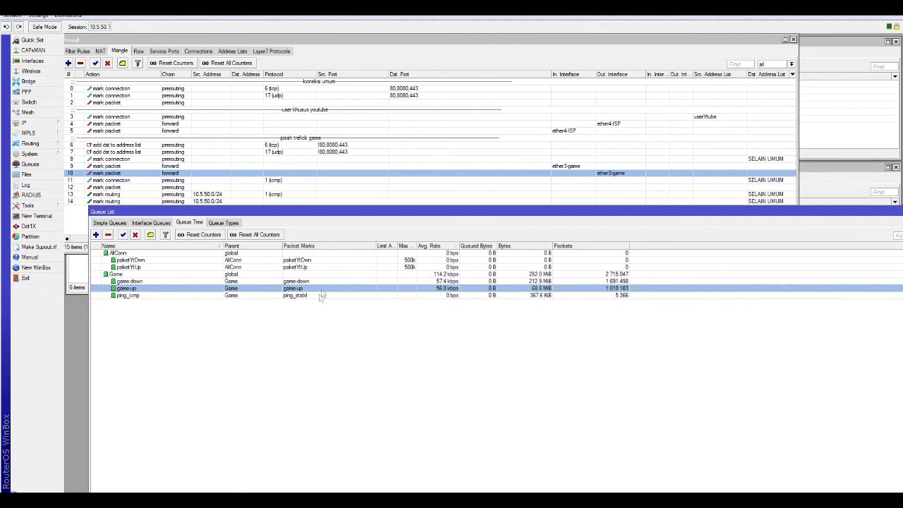
- Compare the ping_icmp queue's packet mark with mangle mark packet rule 12, placing the queue list just below the mangle rules
{"action": "left_click", "coordinate": [319, 295]}
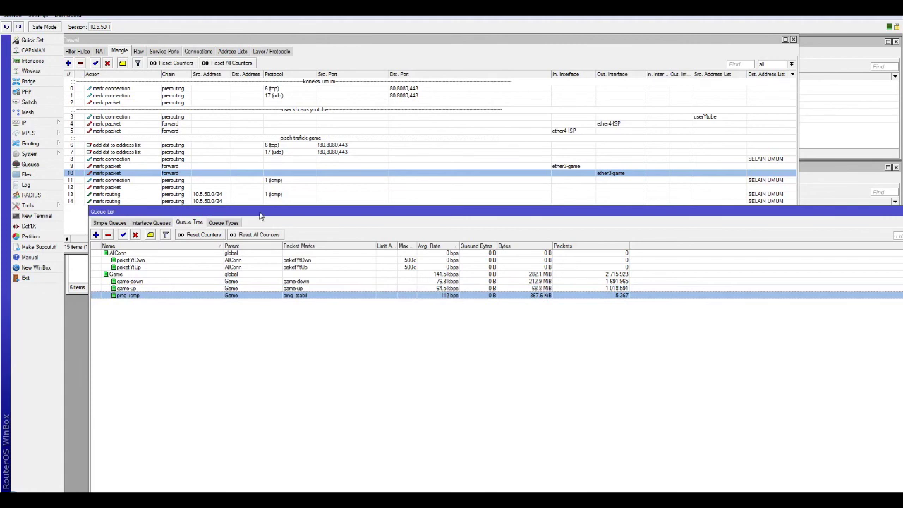
{"action": "left_click_drag", "start_coordinate": [260, 216], "coordinate": [259, 254]}
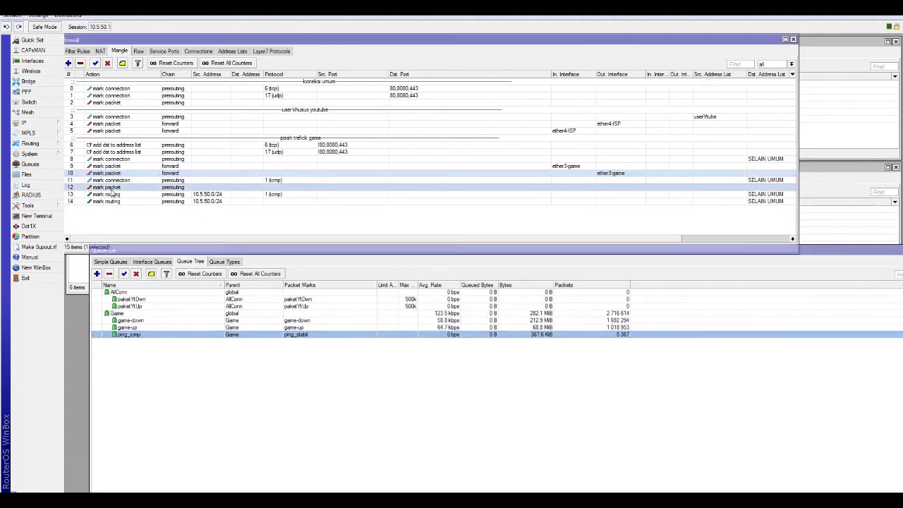
{"action": "left_click", "coordinate": [291, 189]}
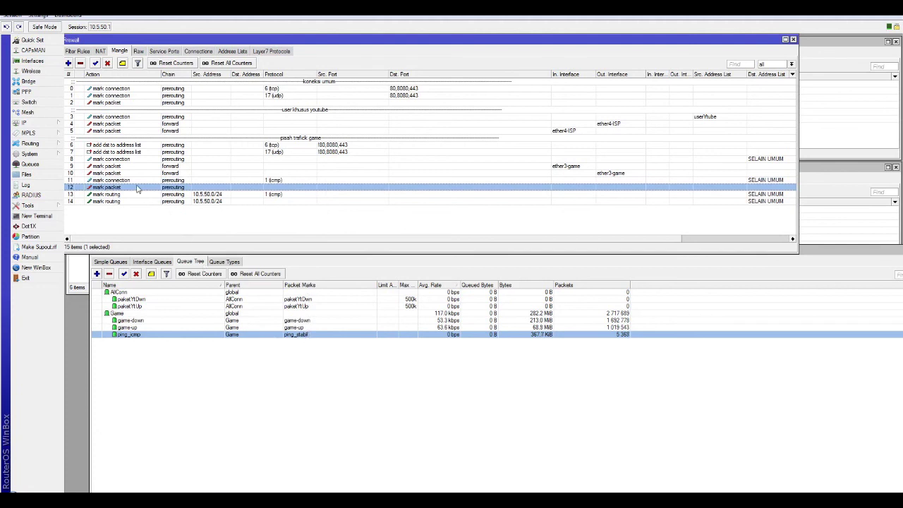
{"action": "left_click", "coordinate": [286, 347]}
{"action": "left_click", "coordinate": [153, 336]}
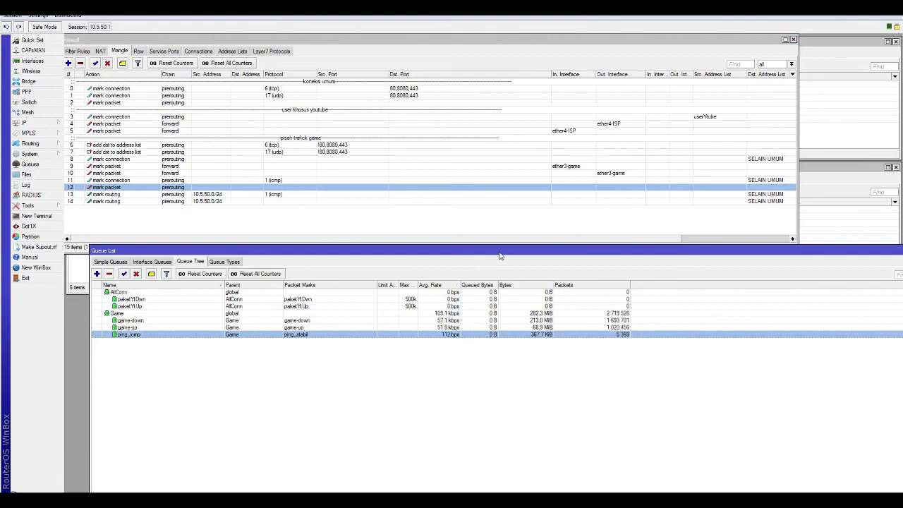
{"action": "left_click_drag", "start_coordinate": [500, 255], "coordinate": [479, 258]}
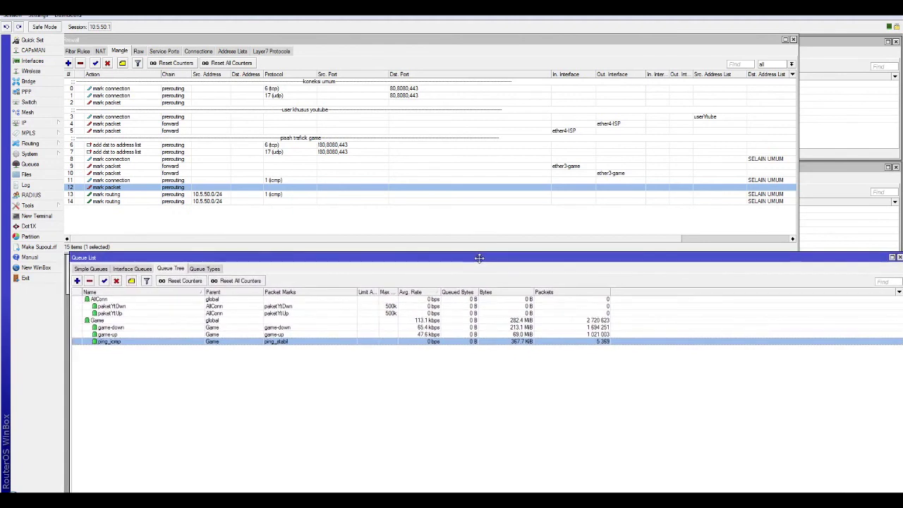
{"action": "left_click", "coordinate": [197, 366]}
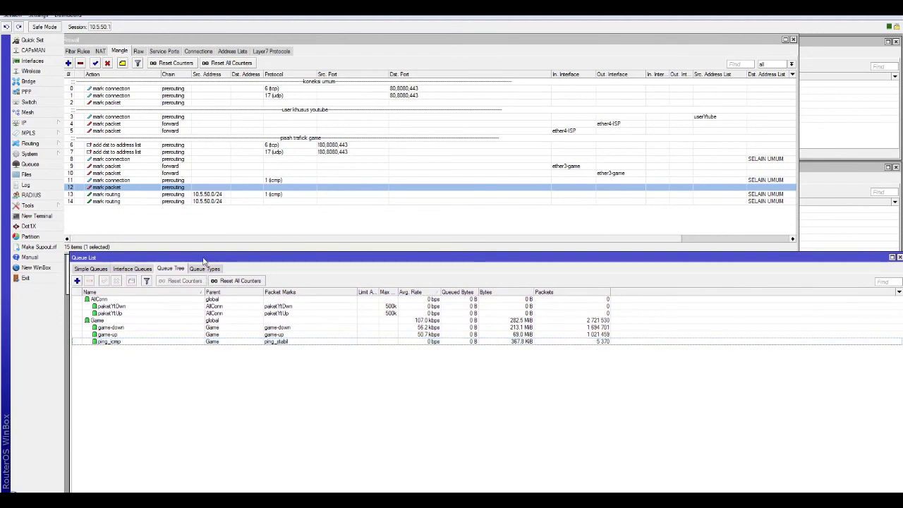
- Close the queue list and the firewall mangle window, uncovering the hotspot and interface lists
{"action": "left_click_drag", "start_coordinate": [834, 258], "coordinate": [829, 210]}
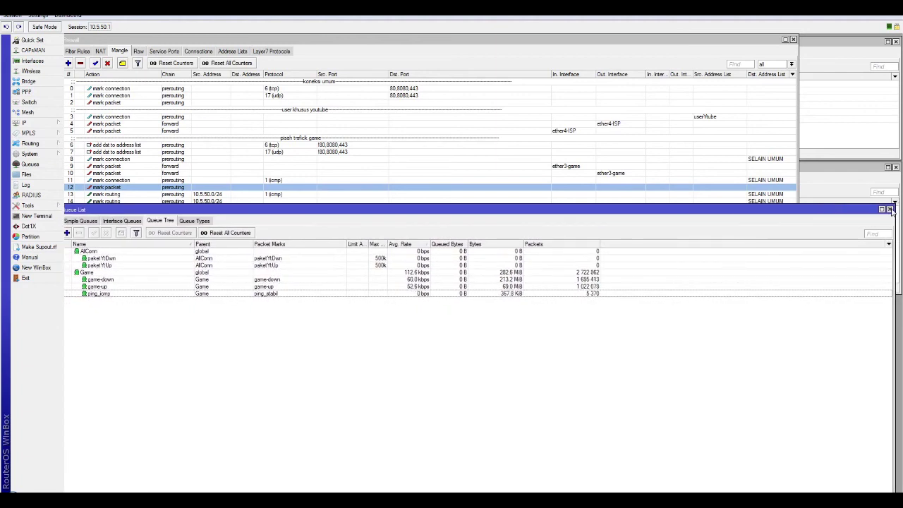
{"action": "left_click", "coordinate": [891, 210]}
{"action": "left_click_drag", "start_coordinate": [414, 39], "coordinate": [425, 136]}
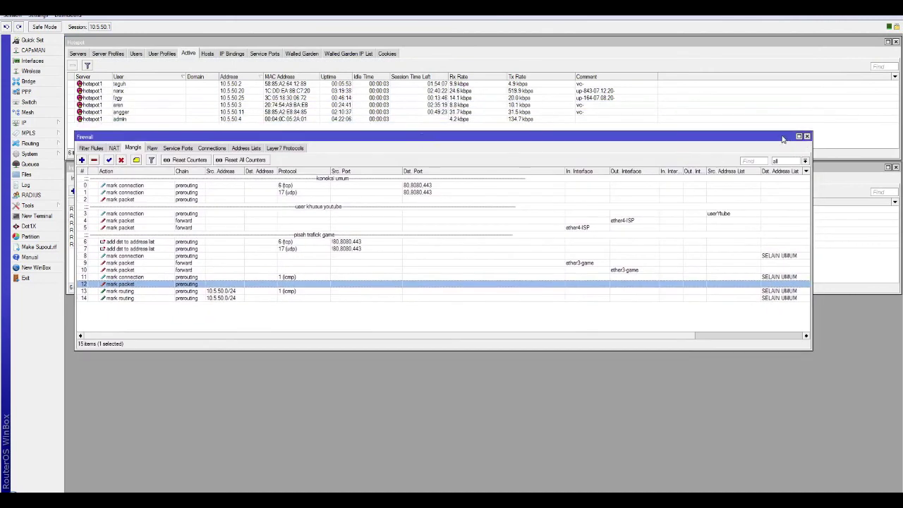
{"action": "left_click_drag", "start_coordinate": [764, 136], "coordinate": [770, 259]}
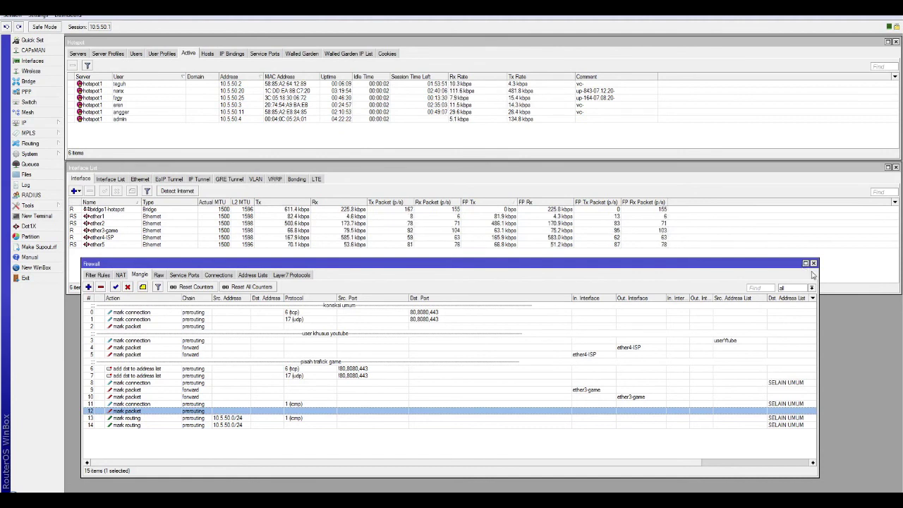
{"action": "left_click_drag", "start_coordinate": [819, 274], "coordinate": [835, 269]}
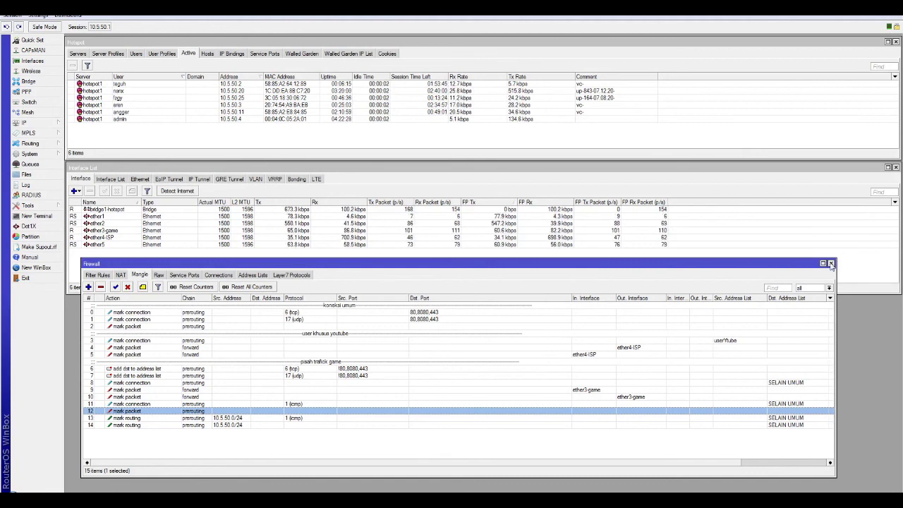
{"action": "left_click", "coordinate": [831, 264]}
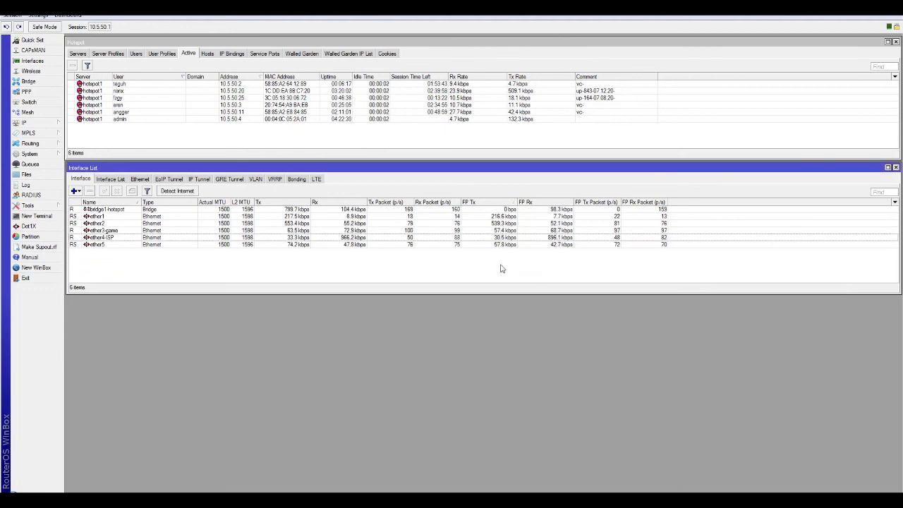
- Examine the users in the hotspot's active list one by one, and return the hotspot window above the interface list
{"action": "left_click", "coordinate": [158, 137]}
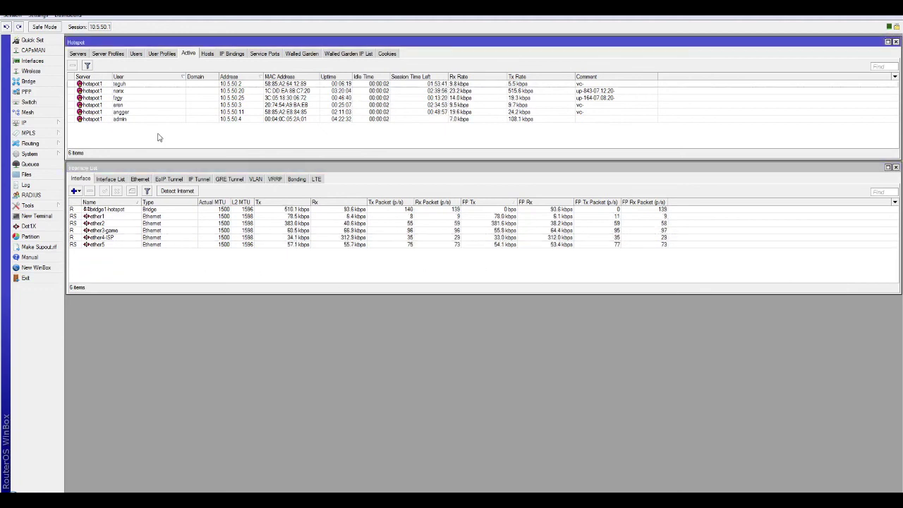
{"action": "left_click_drag", "start_coordinate": [292, 41], "coordinate": [297, 159]}
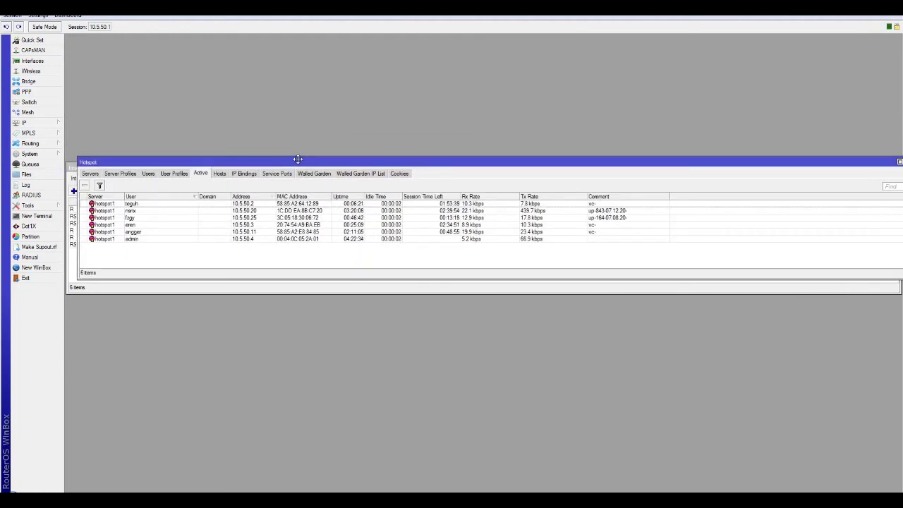
{"action": "left_click", "coordinate": [140, 205]}
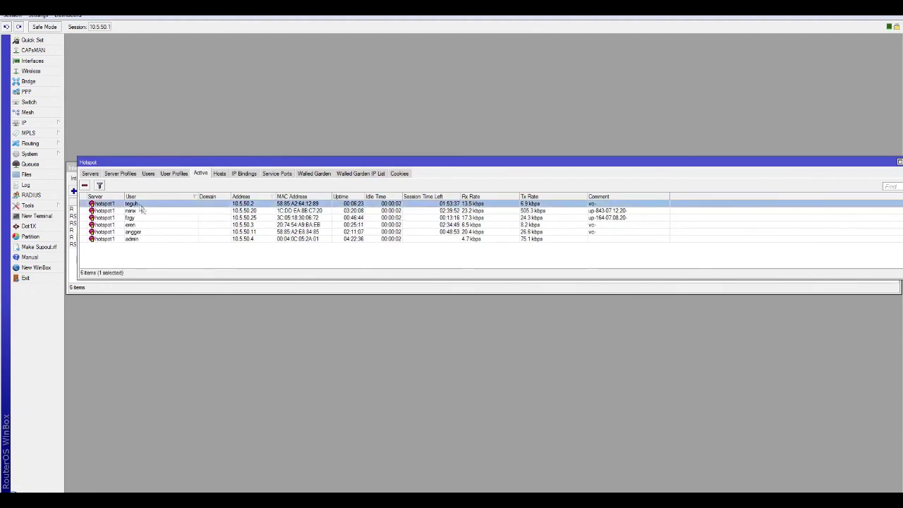
{"action": "left_click", "coordinate": [143, 211]}
{"action": "left_click", "coordinate": [141, 204]}
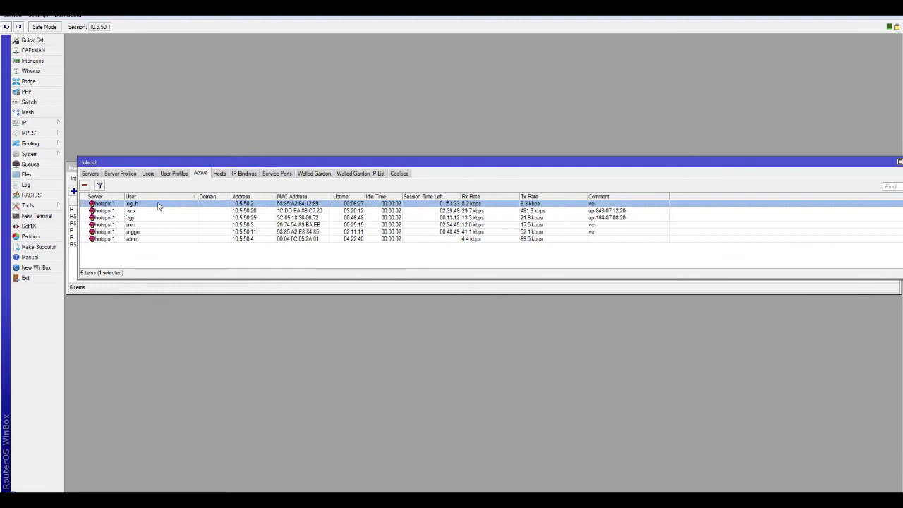
{"action": "left_click", "coordinate": [154, 211]}
{"action": "left_click", "coordinate": [149, 218]}
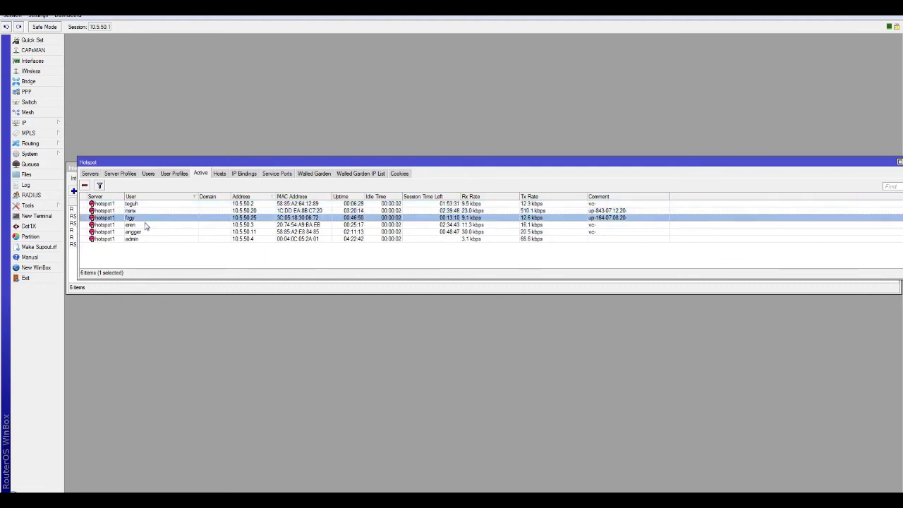
{"action": "left_click", "coordinate": [144, 226]}
{"action": "left_click", "coordinate": [147, 233]}
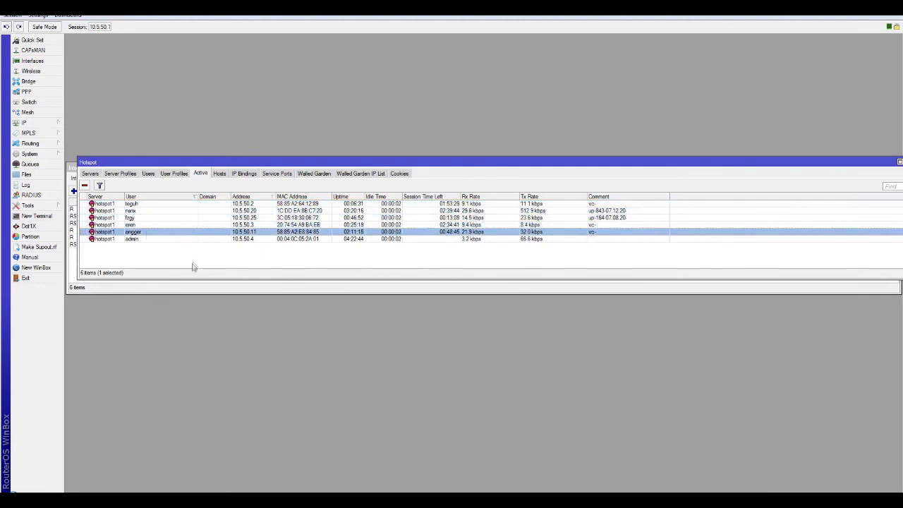
{"action": "left_click", "coordinate": [196, 262]}
{"action": "left_click_drag", "start_coordinate": [304, 165], "coordinate": [290, 41]}
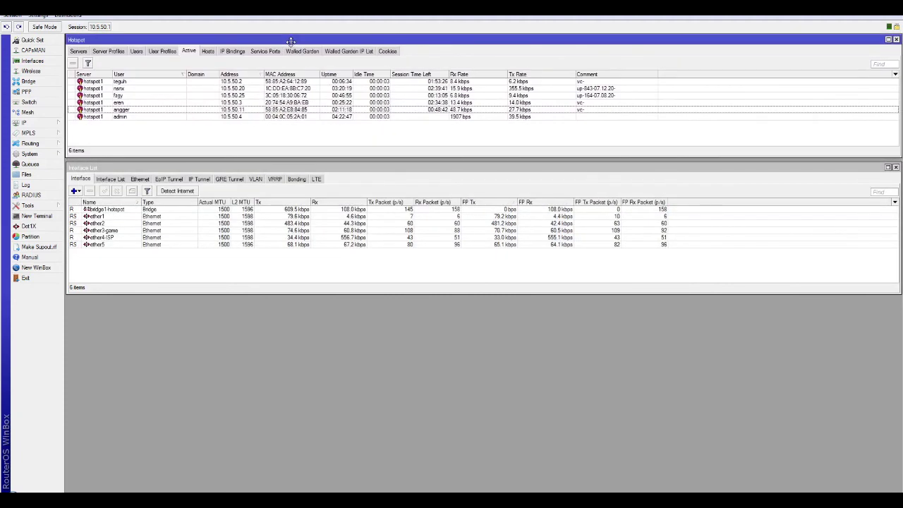
- Move the interface list slightly up under the hotspot window, and examine the session time left of each active user
{"action": "left_click", "coordinate": [320, 168]}
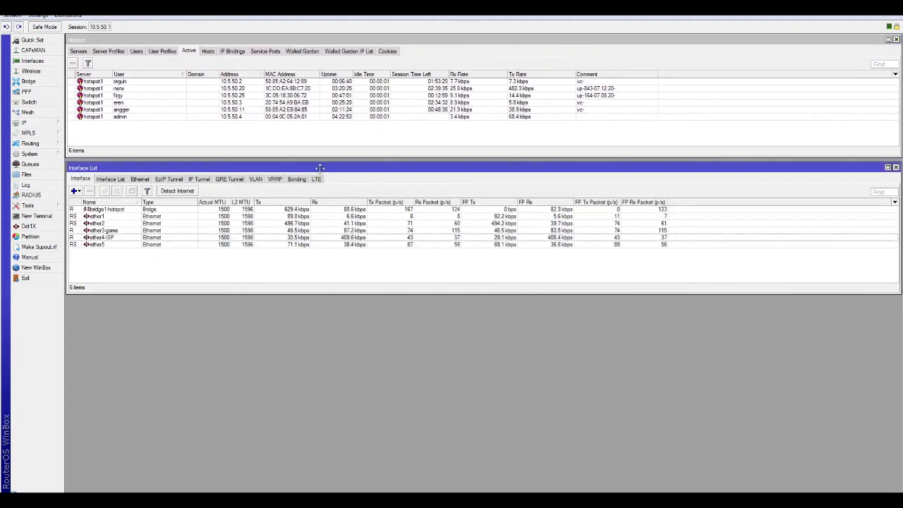
{"action": "left_click_drag", "start_coordinate": [319, 170], "coordinate": [320, 166]}
{"action": "left_click", "coordinate": [320, 138]}
{"action": "left_click", "coordinate": [422, 109]}
{"action": "left_click", "coordinate": [423, 102]}
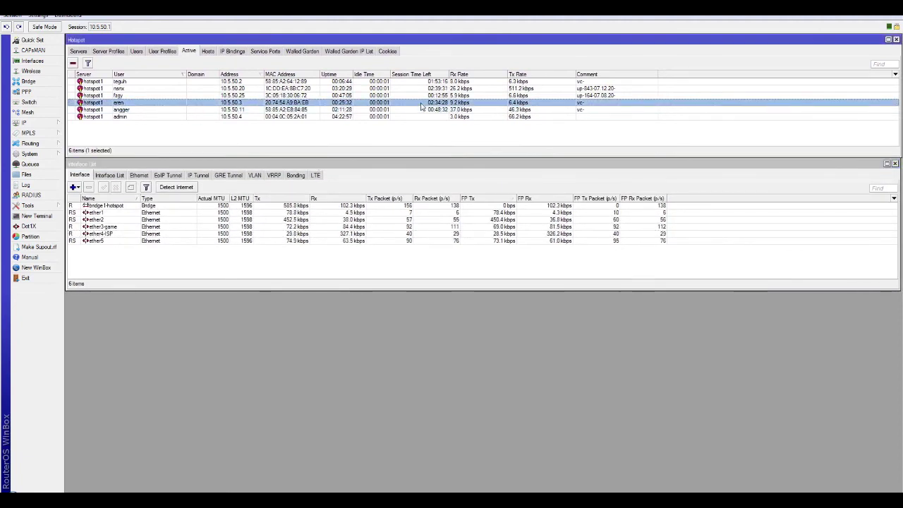
{"action": "left_click", "coordinate": [425, 95]}
{"action": "left_click", "coordinate": [424, 88]}
{"action": "left_click", "coordinate": [427, 82]}
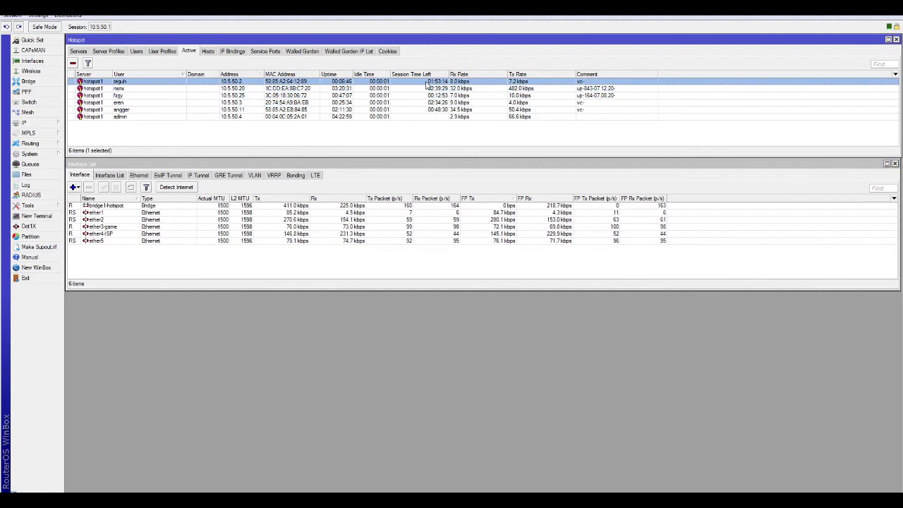
{"action": "left_click", "coordinate": [428, 89]}
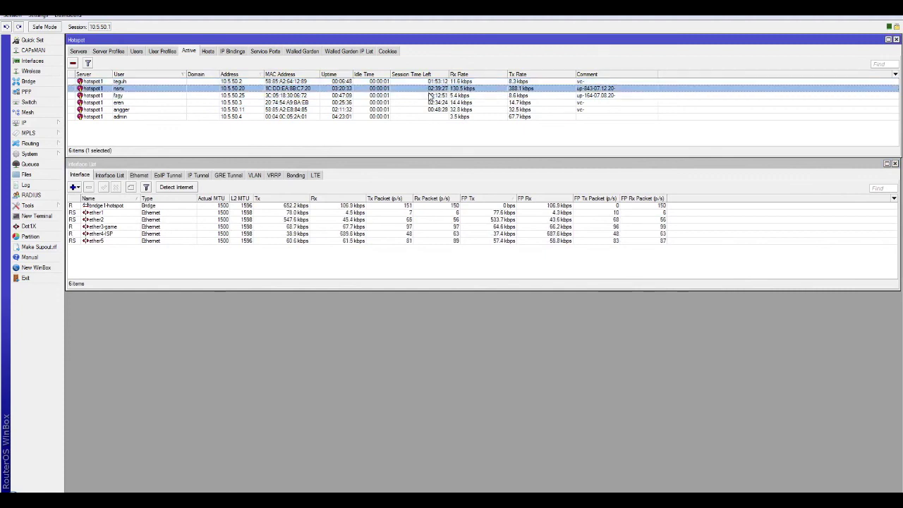
{"action": "left_click", "coordinate": [429, 102]}
{"action": "left_click", "coordinate": [429, 110]}
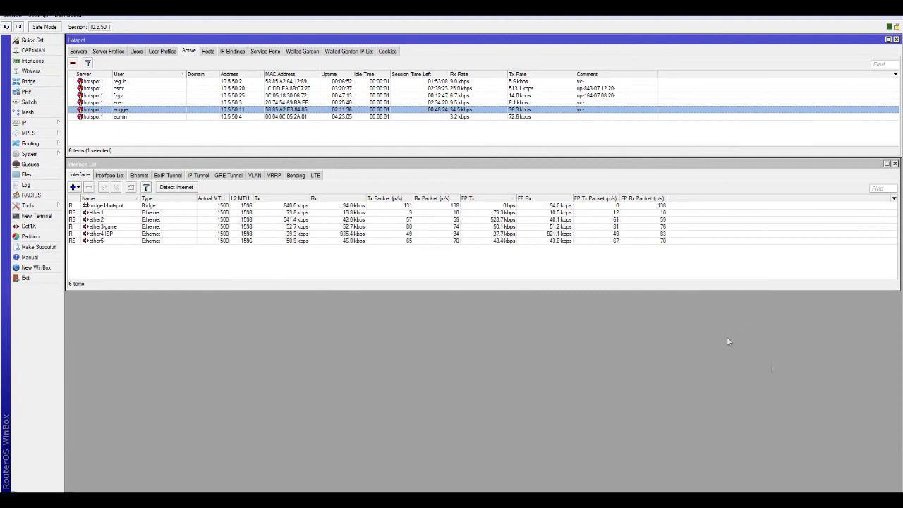
- Recheck the session time left of the last two voucher users in the active list, and return to the interface list
{"action": "left_click", "coordinate": [426, 129]}
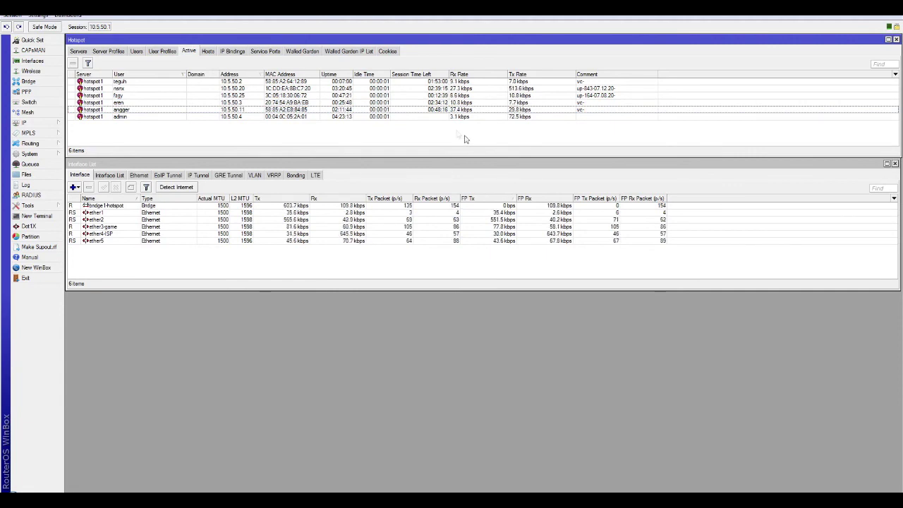
{"action": "left_click", "coordinate": [435, 111]}
{"action": "key", "text": "Up"}
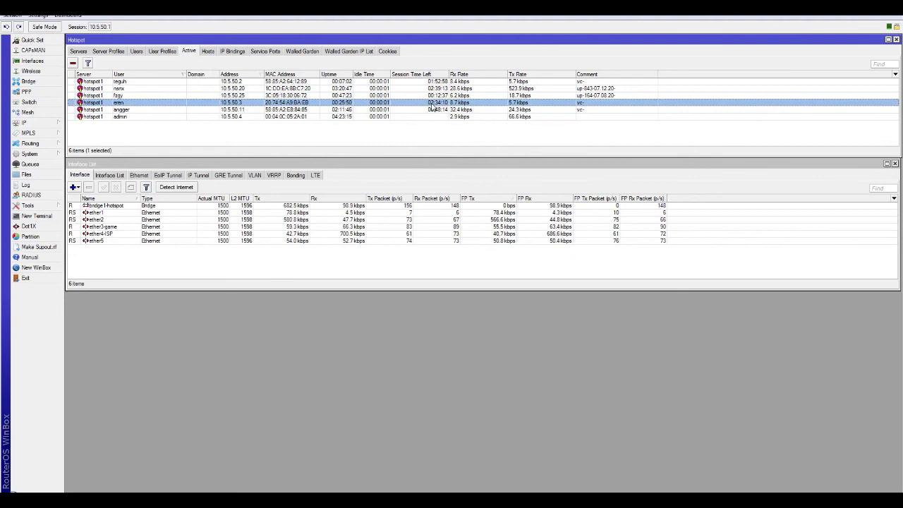
{"action": "left_click", "coordinate": [433, 110]}
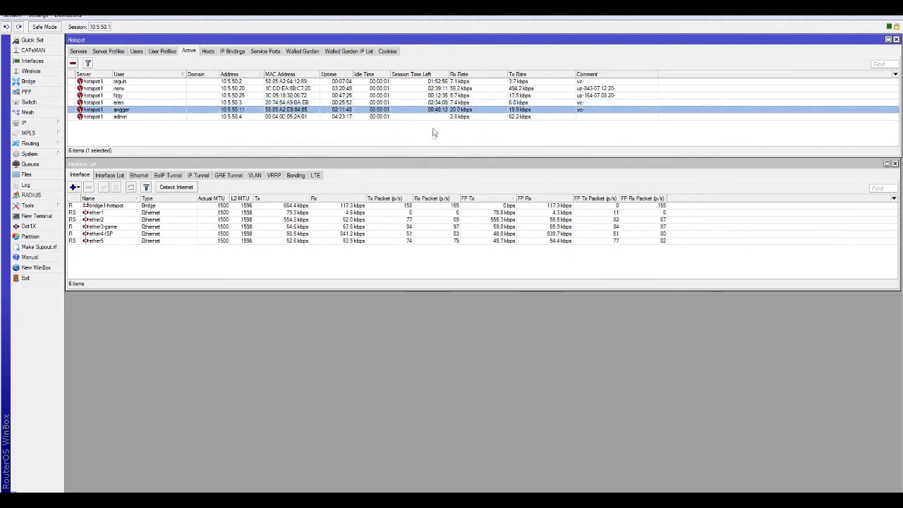
{"action": "left_click", "coordinate": [433, 134]}
{"action": "left_click", "coordinate": [425, 173]}
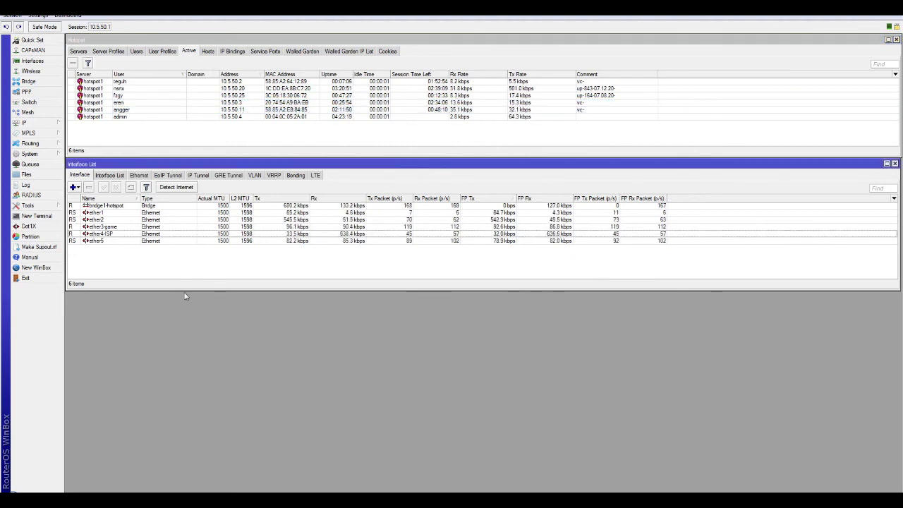